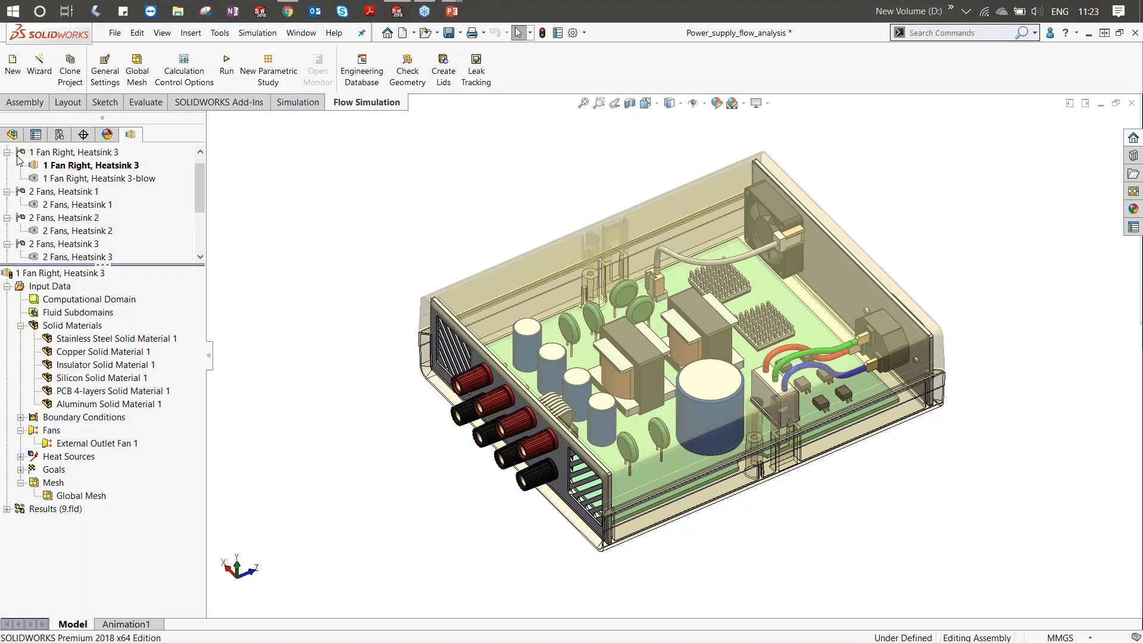
- Review the power supply assembly's component tree and its fan and heatsink configurations
{"action": "left_click", "coordinate": [12, 134]}
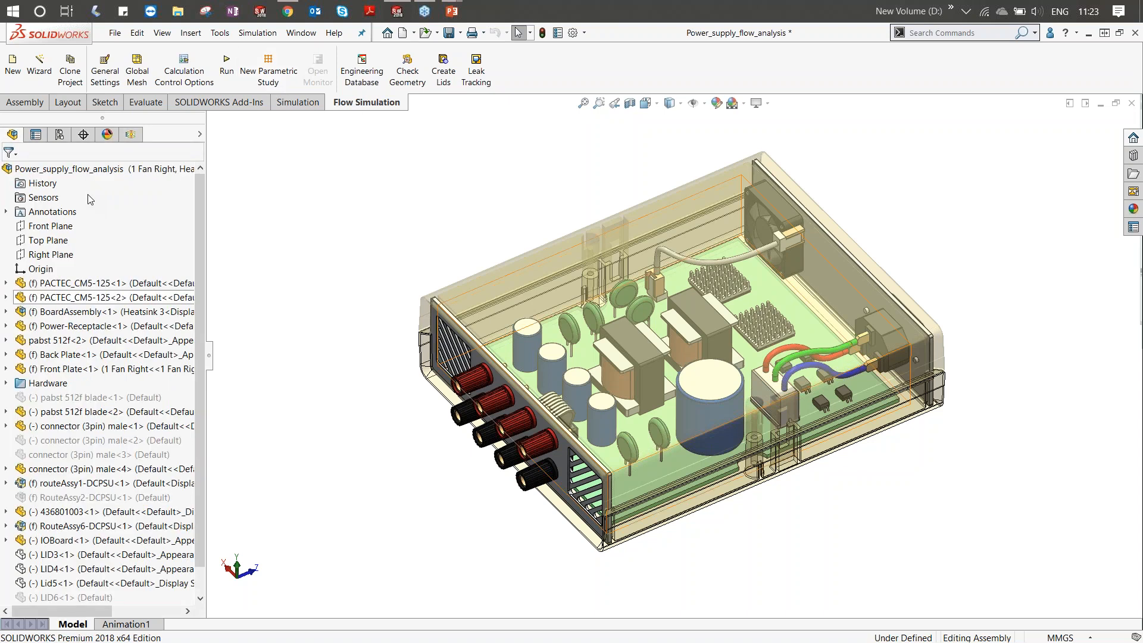
{"action": "left_click", "coordinate": [59, 135]}
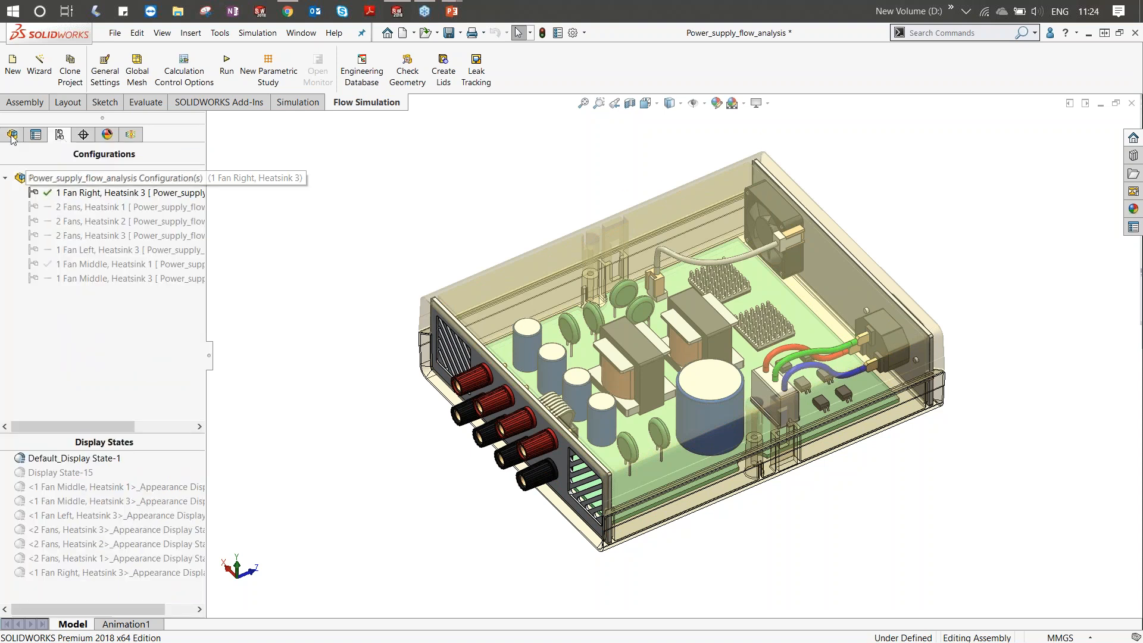
{"action": "left_click", "coordinate": [418, 175]}
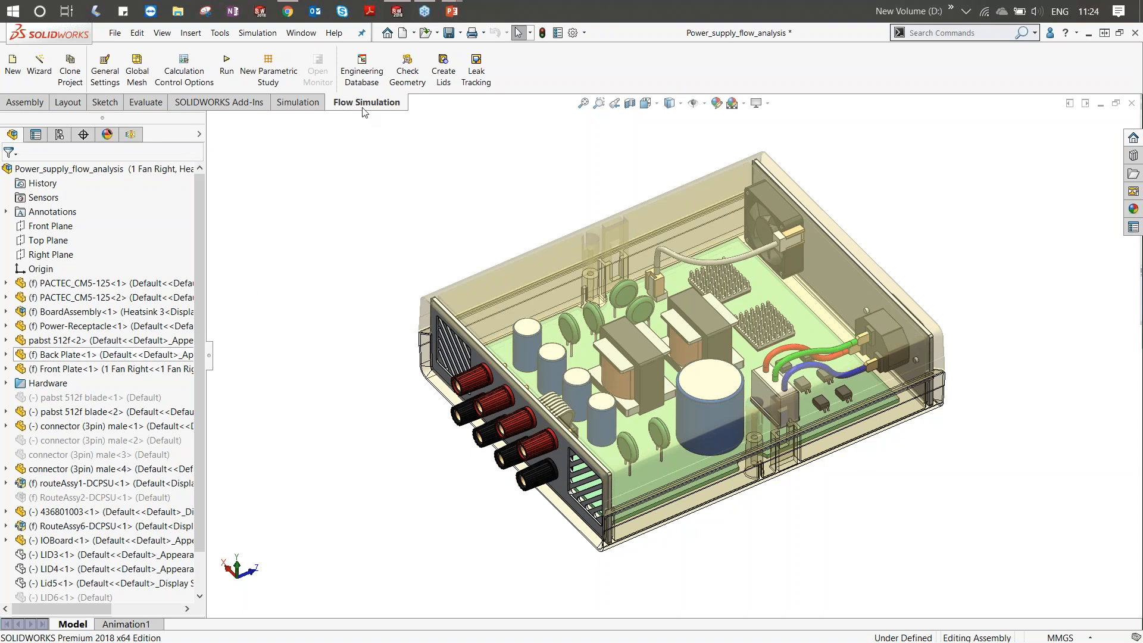
{"action": "left_click", "coordinate": [43, 82]}
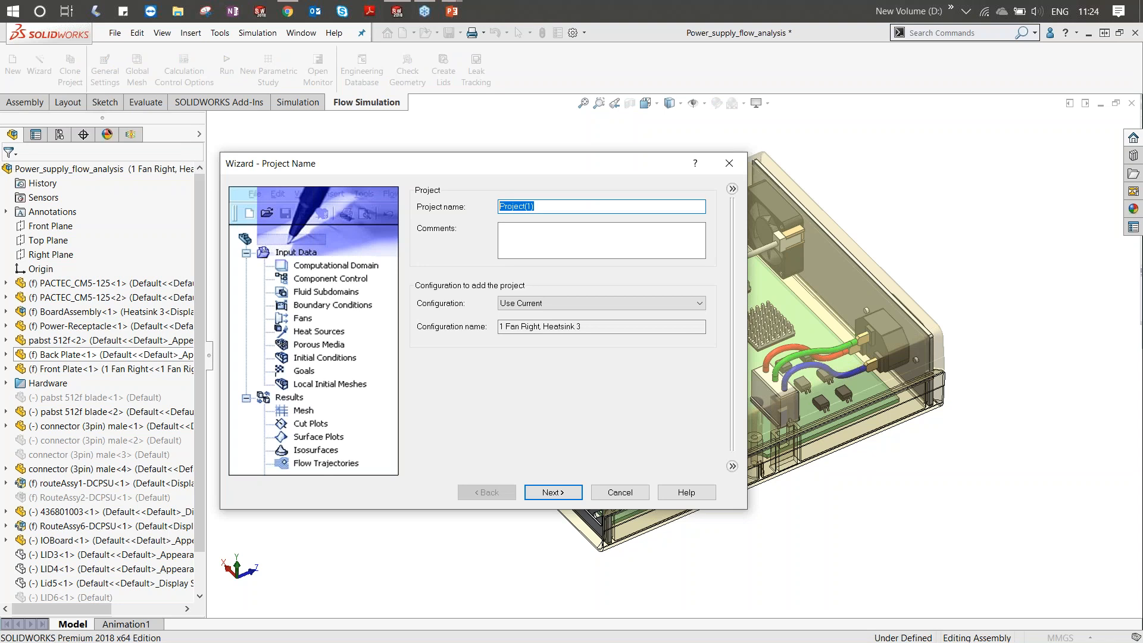
{"action": "type", "text": "HS3 - 1 Fan"}
{"action": "left_click", "coordinate": [545, 493]}
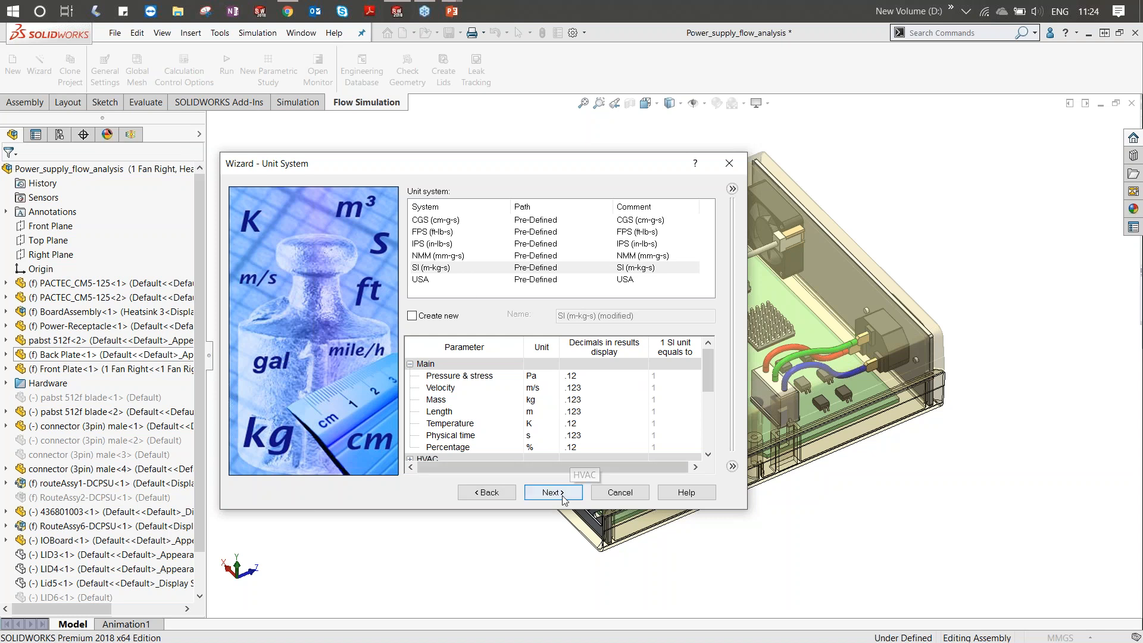
{"action": "key", "text": "Return"}
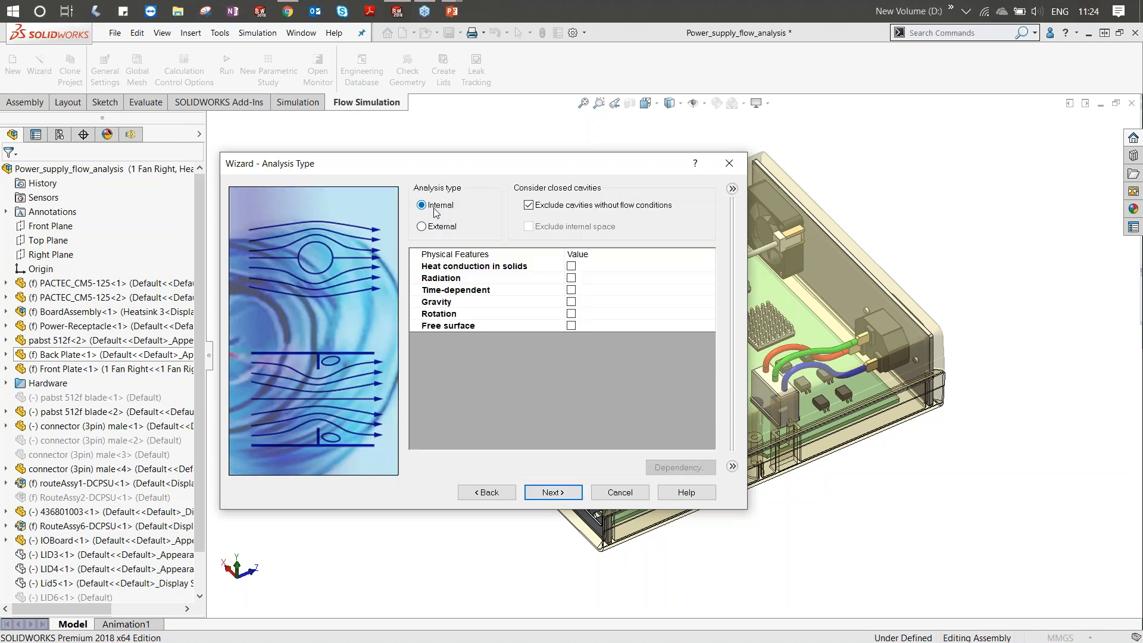
{"action": "left_click", "coordinate": [571, 267]}
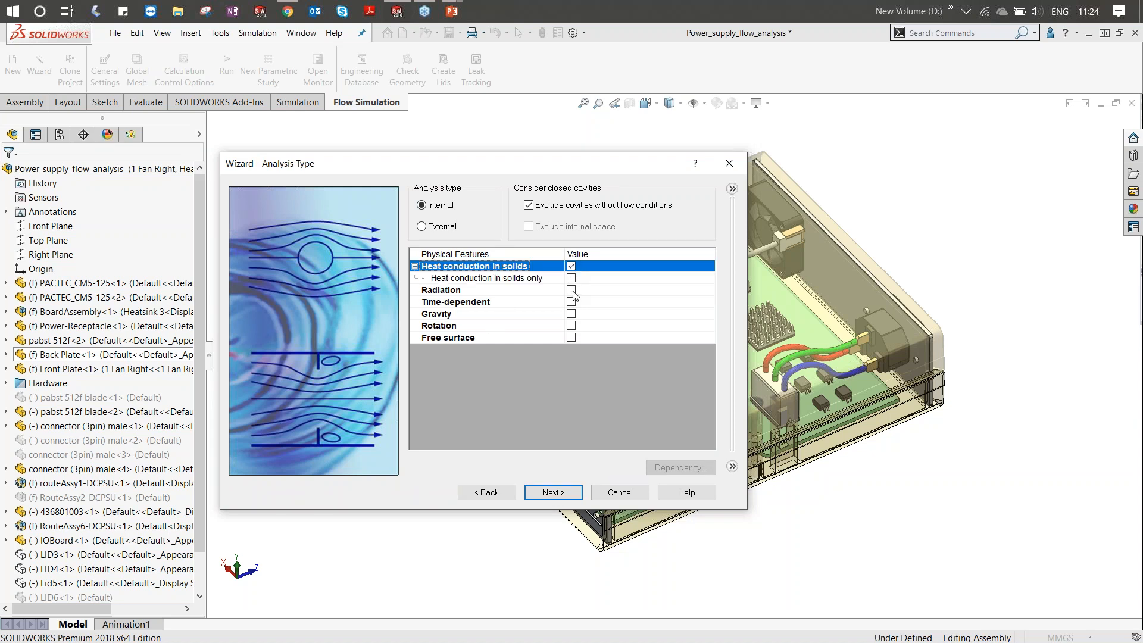
{"action": "left_click", "coordinate": [571, 289]}
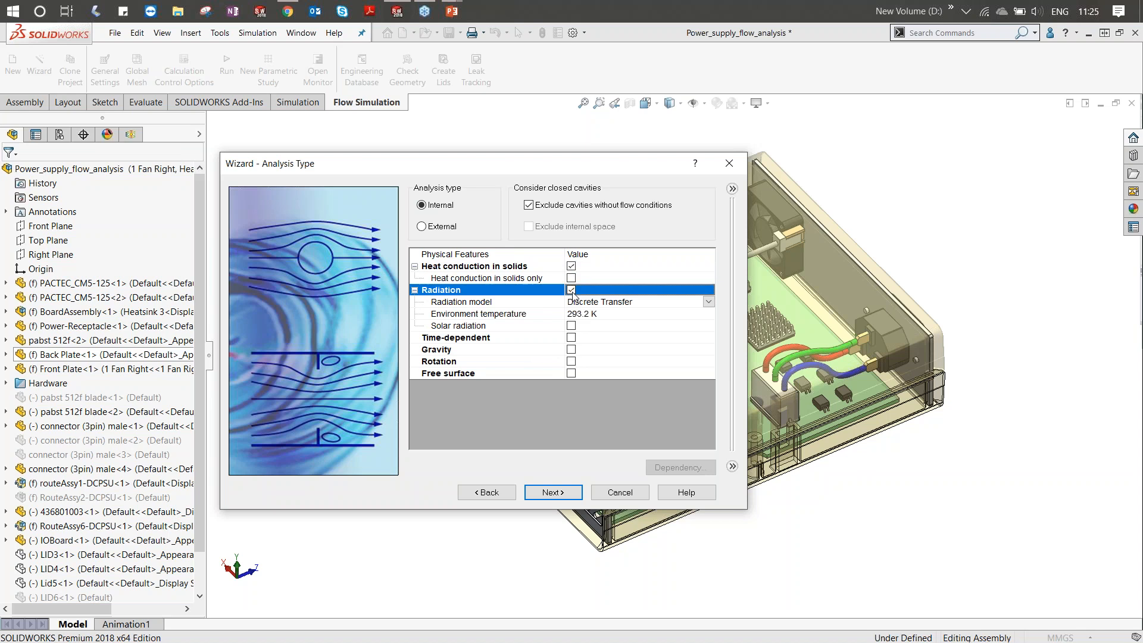
{"action": "left_click", "coordinate": [571, 290]}
{"action": "left_click", "coordinate": [553, 492]}
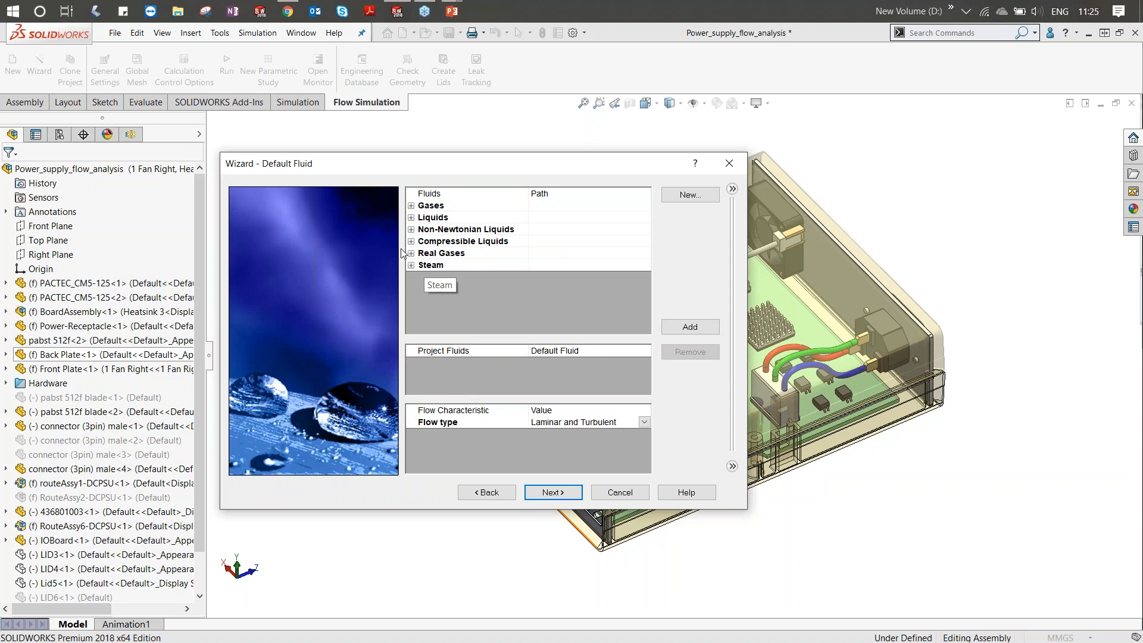
{"action": "left_click", "coordinate": [552, 492]}
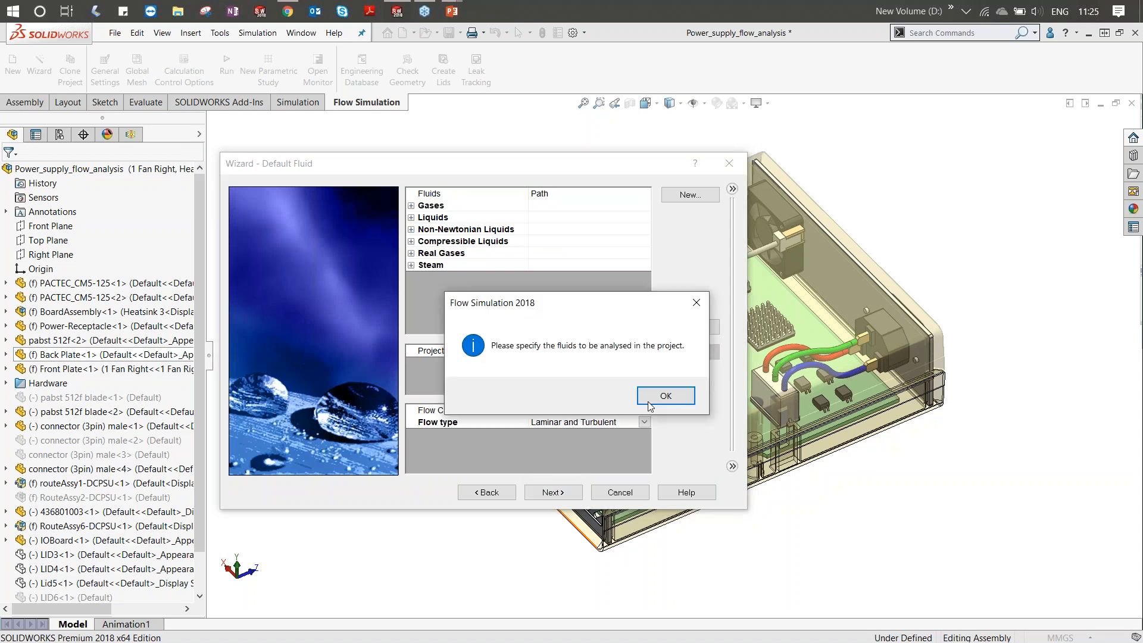
{"action": "key", "text": "Return"}
{"action": "left_click", "coordinate": [617, 497]}
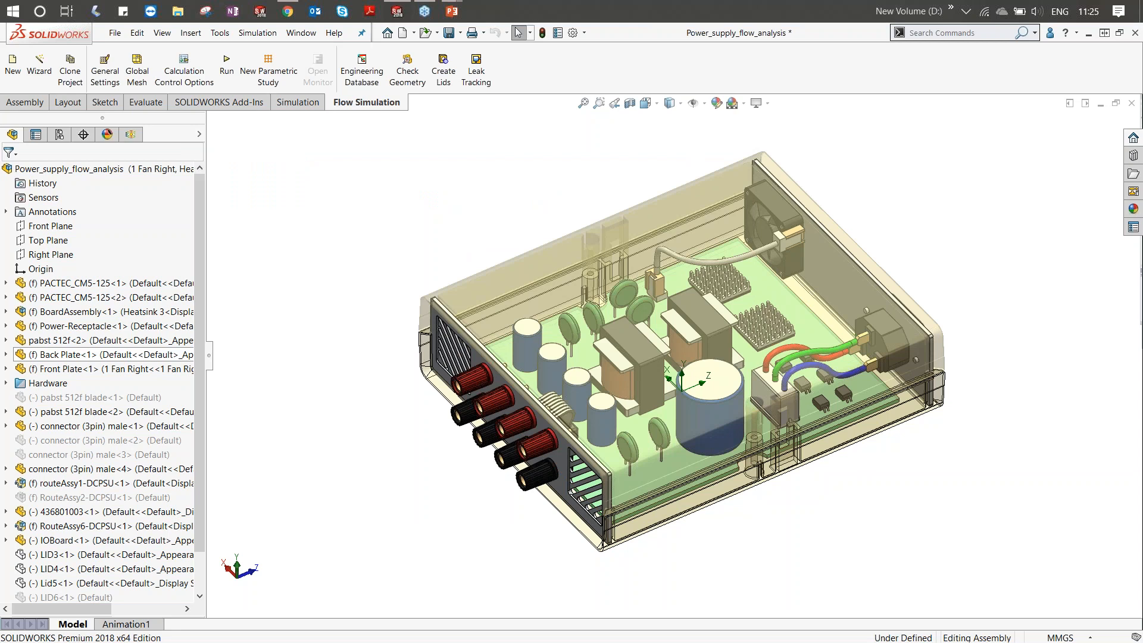
- Enlarge the flow project's input data tree and highlight the components assigned the stainless steel and copper solid materials
{"action": "left_click", "coordinate": [130, 134]}
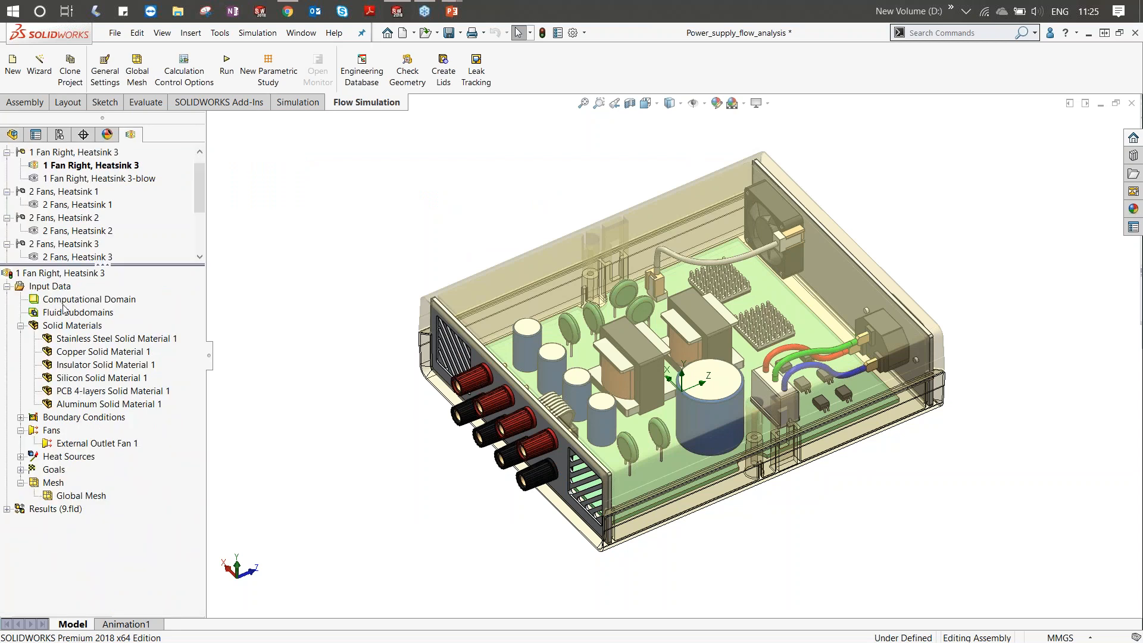
{"action": "left_click_drag", "start_coordinate": [38, 266], "coordinate": [38, 176]}
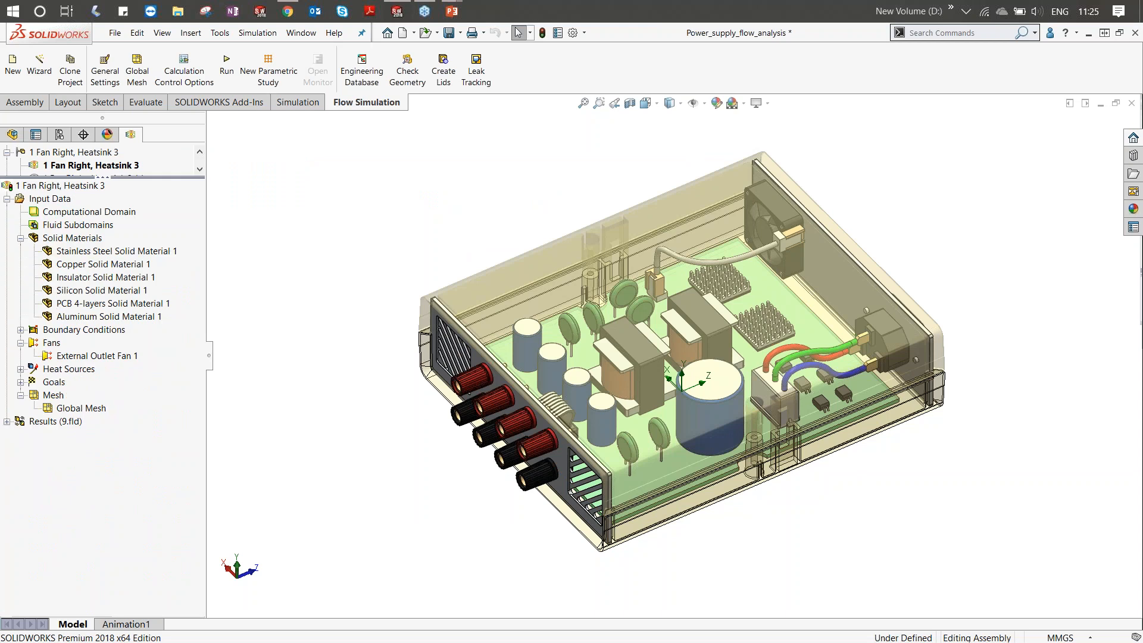
{"action": "left_click", "coordinate": [599, 105]}
{"action": "left_click", "coordinate": [21, 238]}
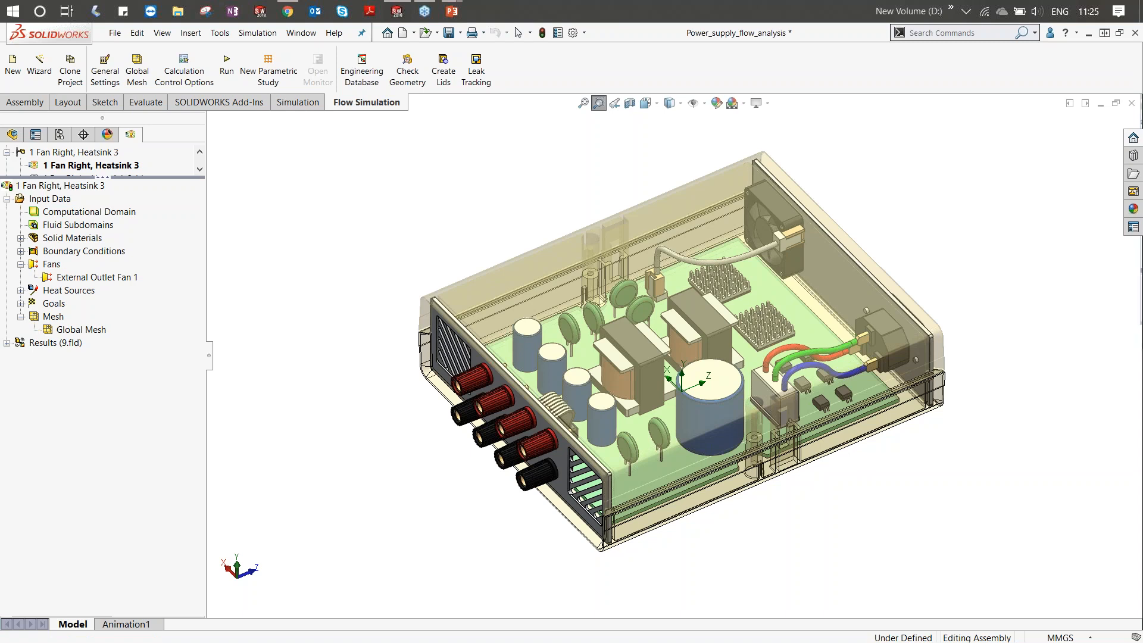
{"action": "left_click", "coordinate": [599, 102]}
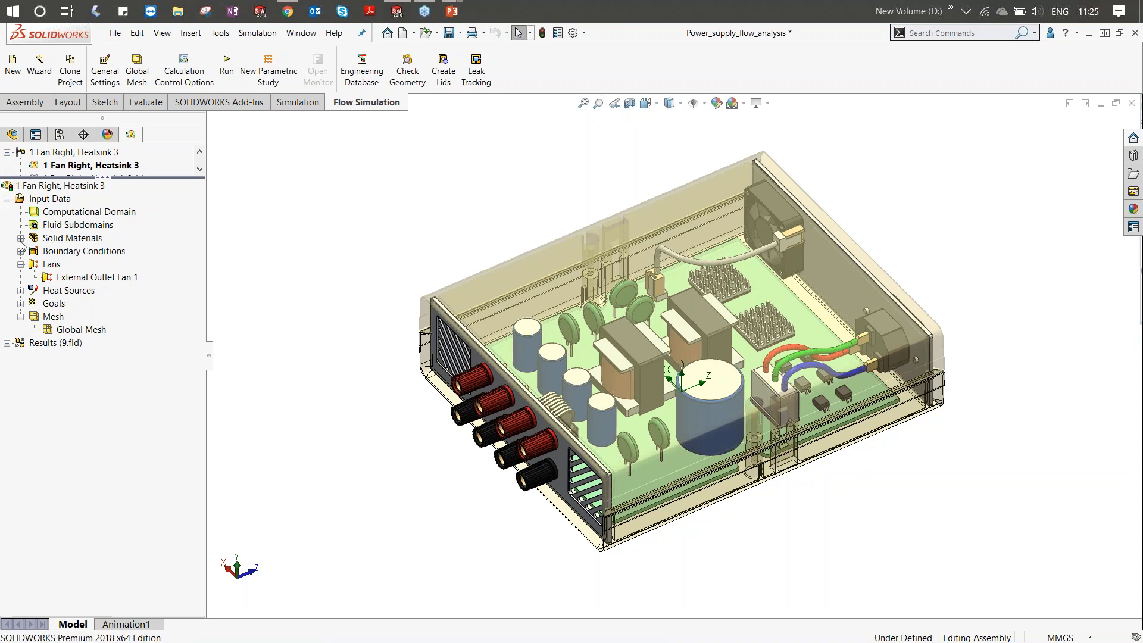
{"action": "left_click", "coordinate": [21, 238]}
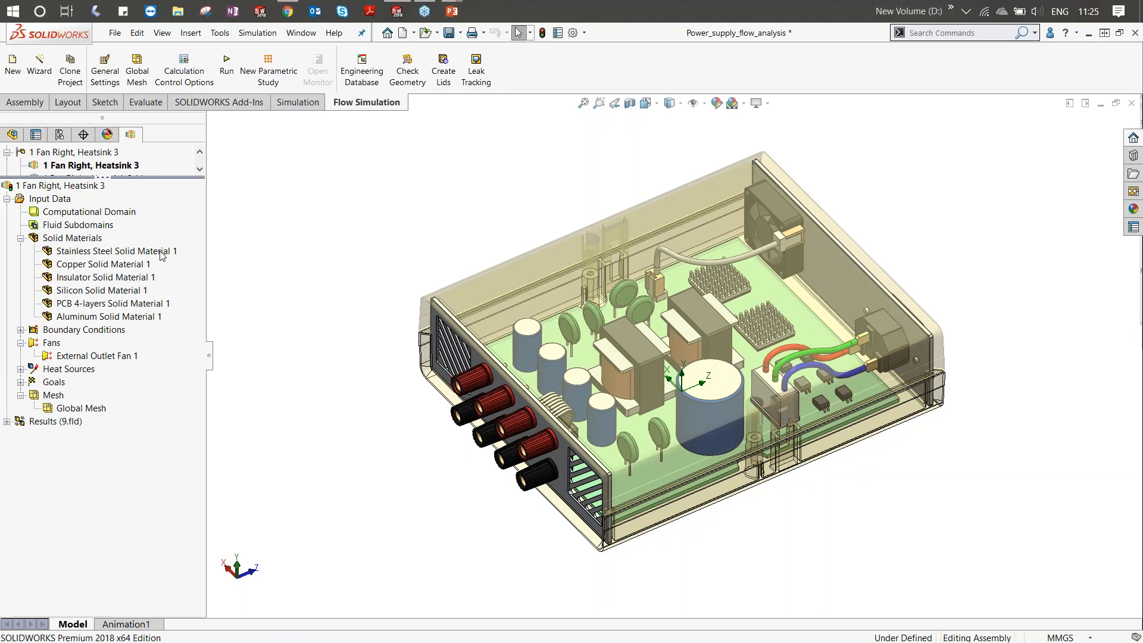
{"action": "left_click", "coordinate": [102, 255]}
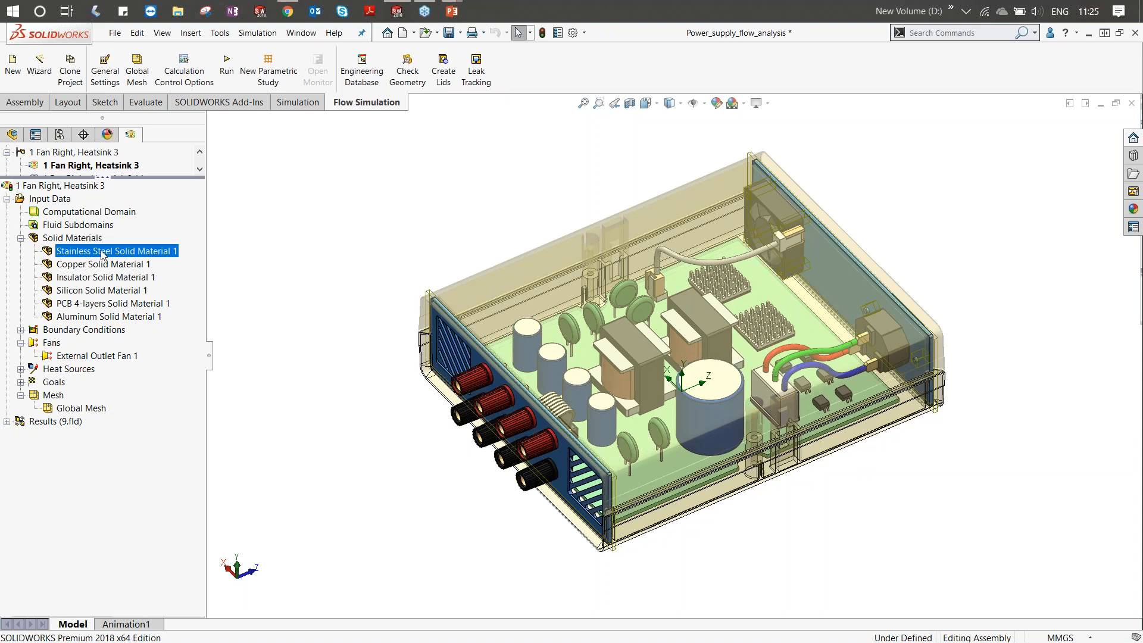
{"action": "left_click", "coordinate": [102, 267]}
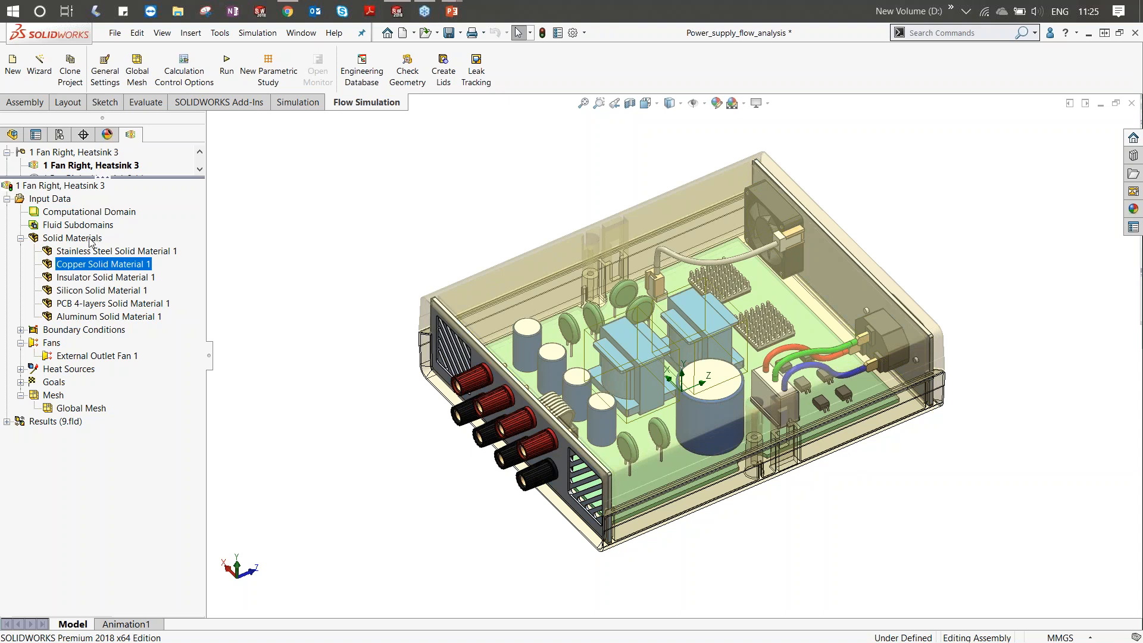
{"action": "right_click", "coordinate": [90, 240]}
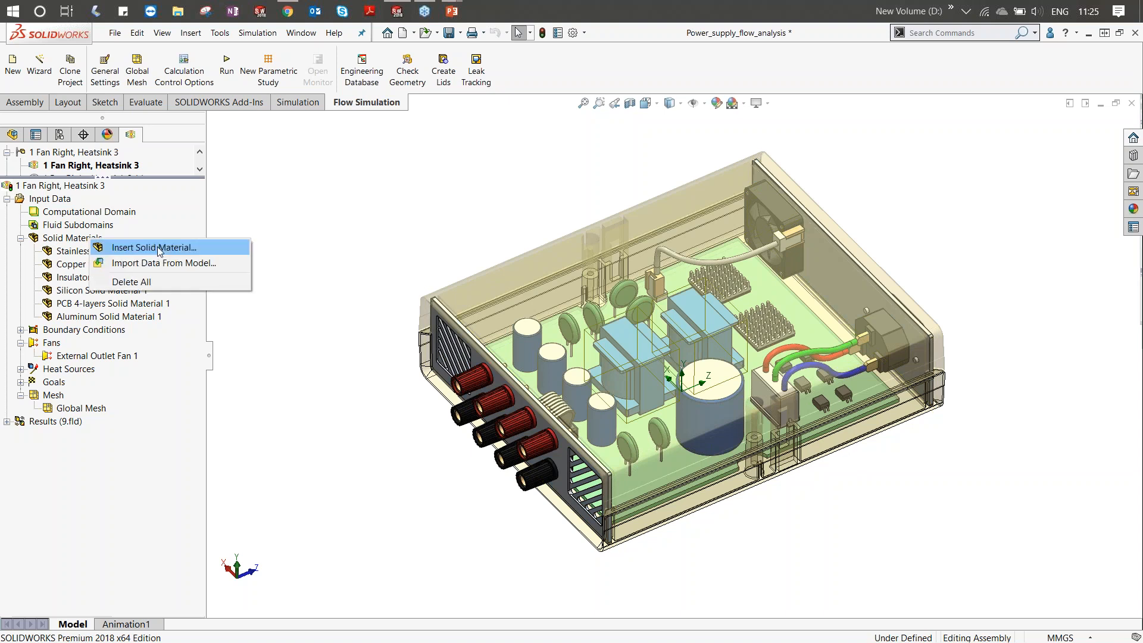
{"action": "left_click", "coordinate": [157, 247]}
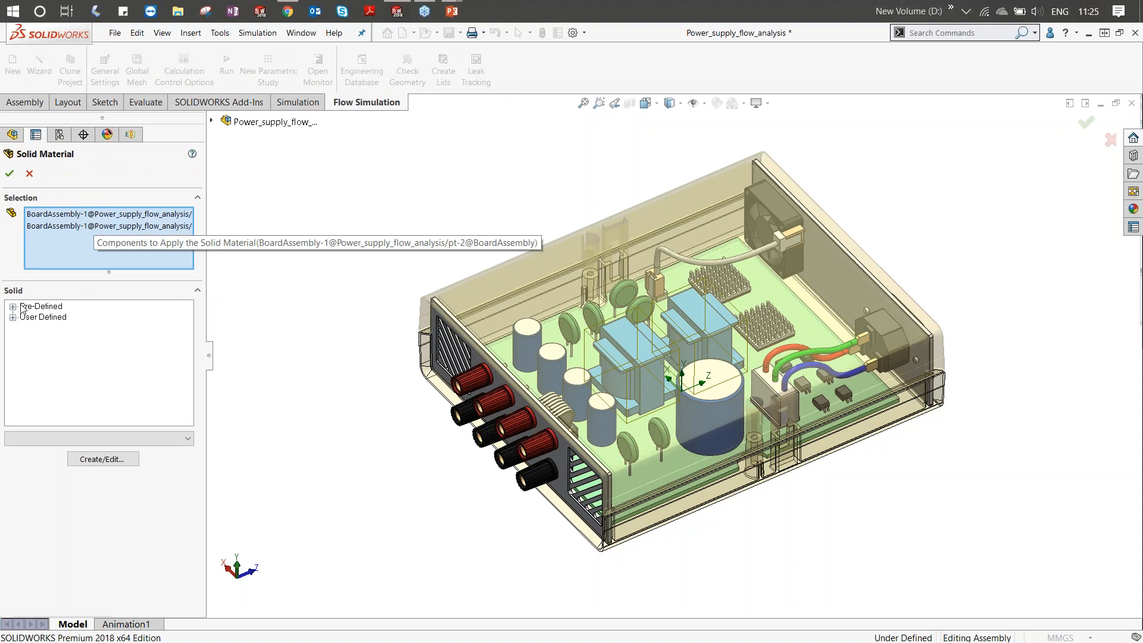
{"action": "left_click", "coordinate": [12, 306]}
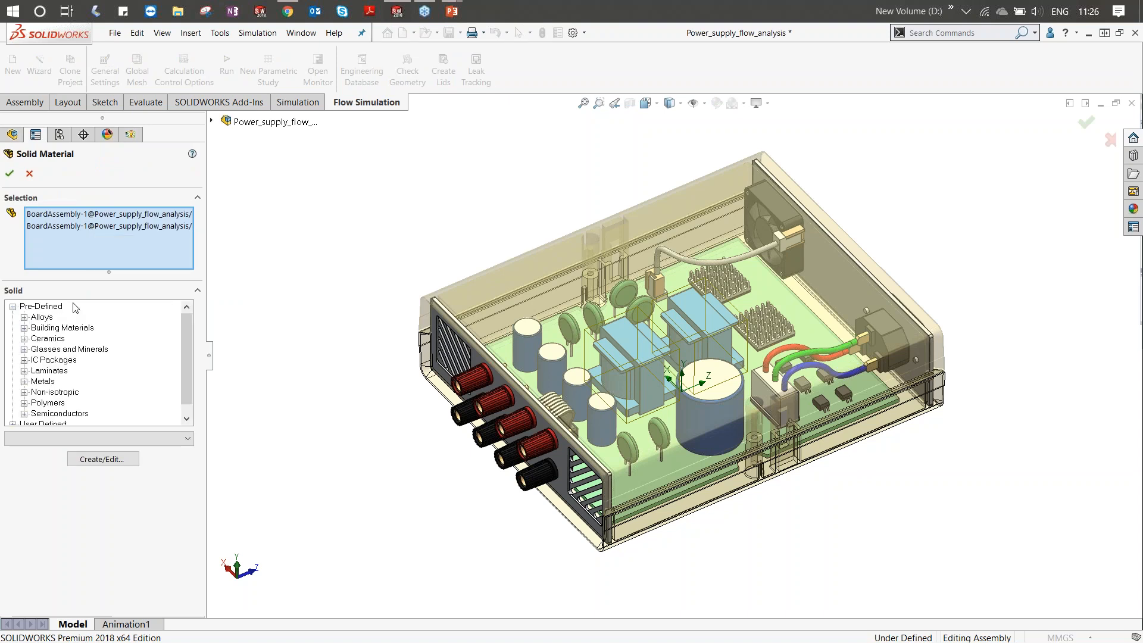
{"action": "double_click", "coordinate": [43, 317]}
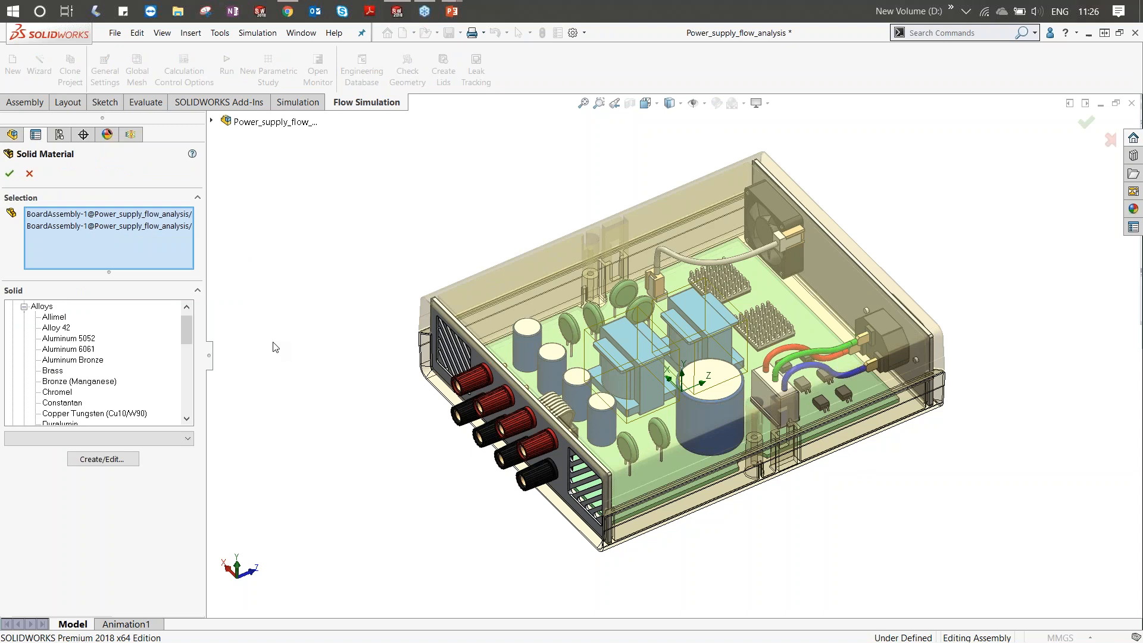
{"action": "left_click_drag", "start_coordinate": [186, 337], "coordinate": [191, 359]}
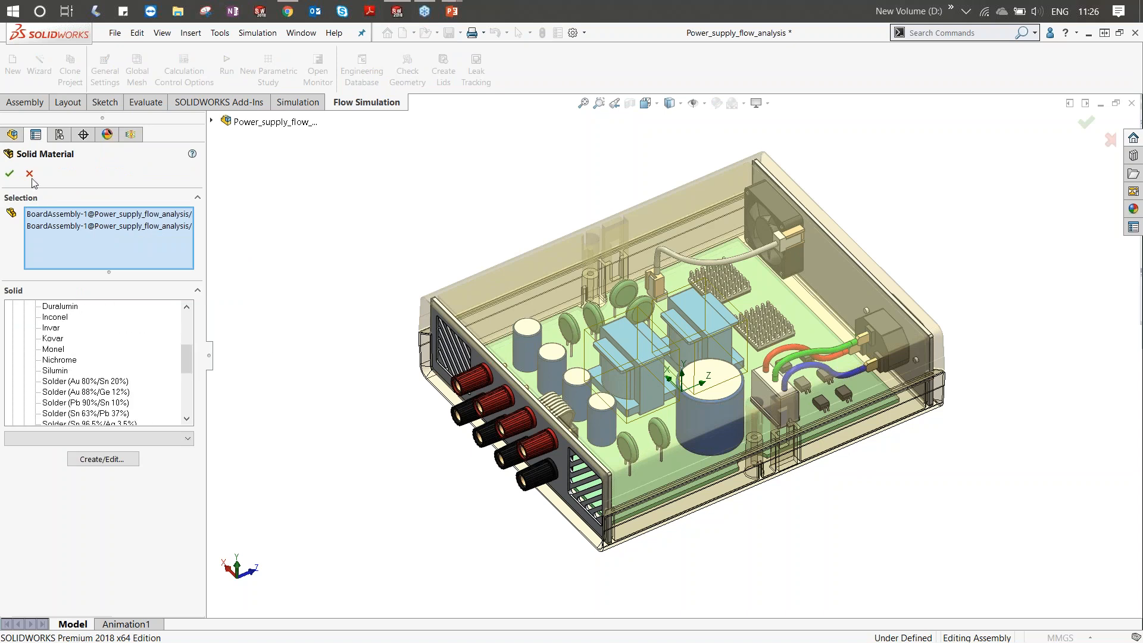
{"action": "left_click", "coordinate": [30, 174]}
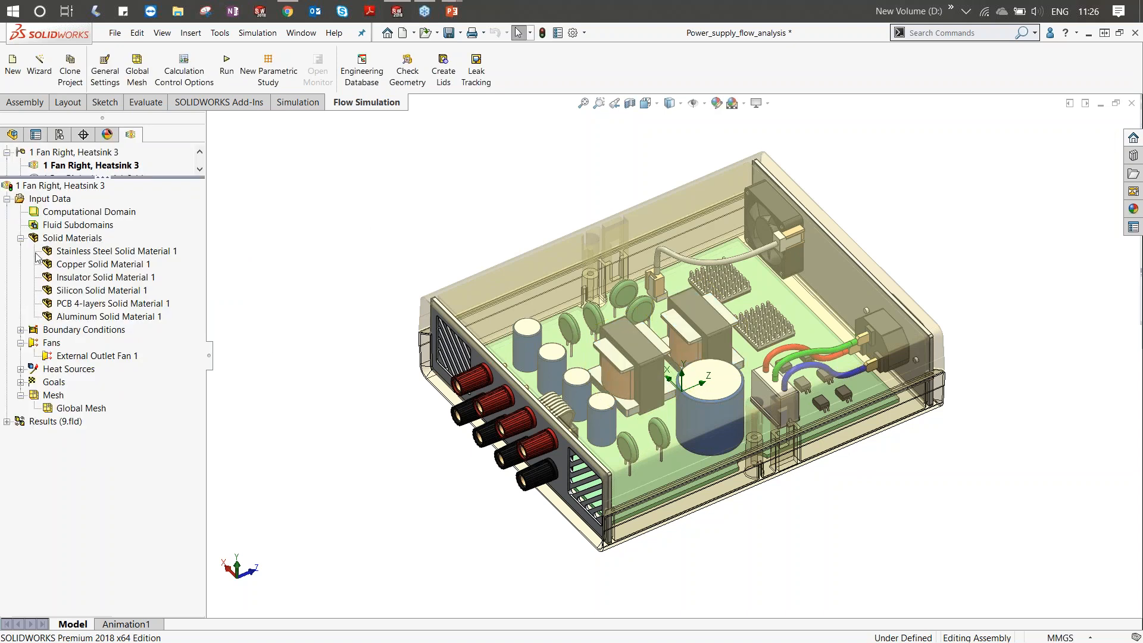
- Highlight the circuit board assigned the PCB 4-layers solid material and inspect it up close inside the enclosure
{"action": "left_click", "coordinate": [128, 304]}
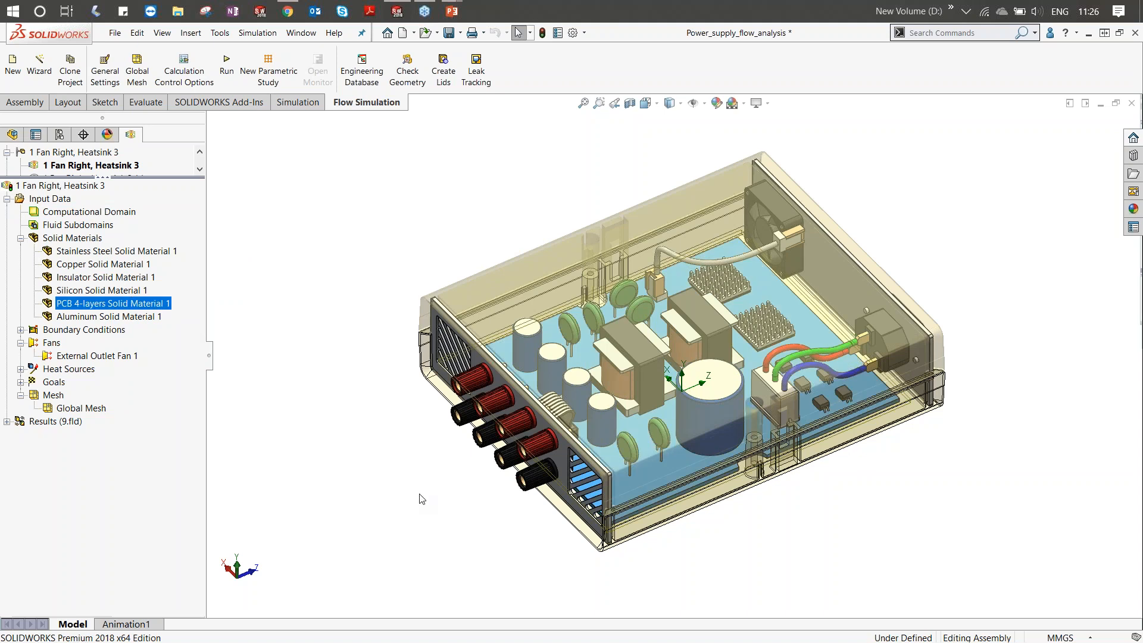
{"action": "middle_click_drag", "start_coordinate": [419, 499], "coordinate": [416, 393]}
{"action": "scroll", "coordinate": [451, 401], "scroll_direction": "down", "scroll_amount": 3}
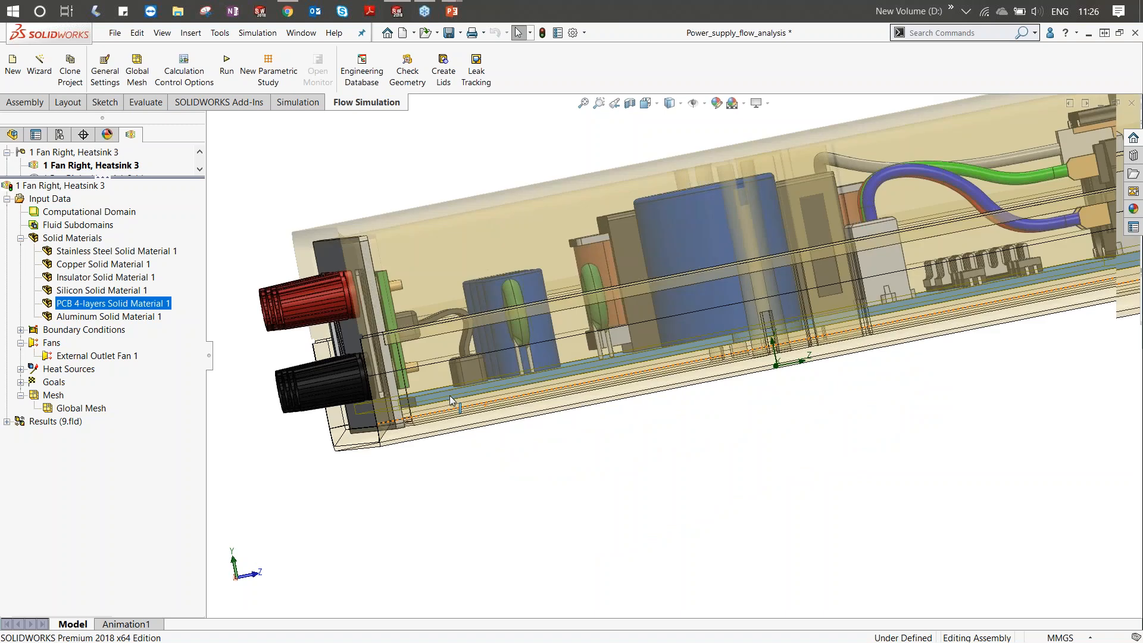
{"action": "scroll", "coordinate": [451, 401], "scroll_direction": "down", "scroll_amount": 3}
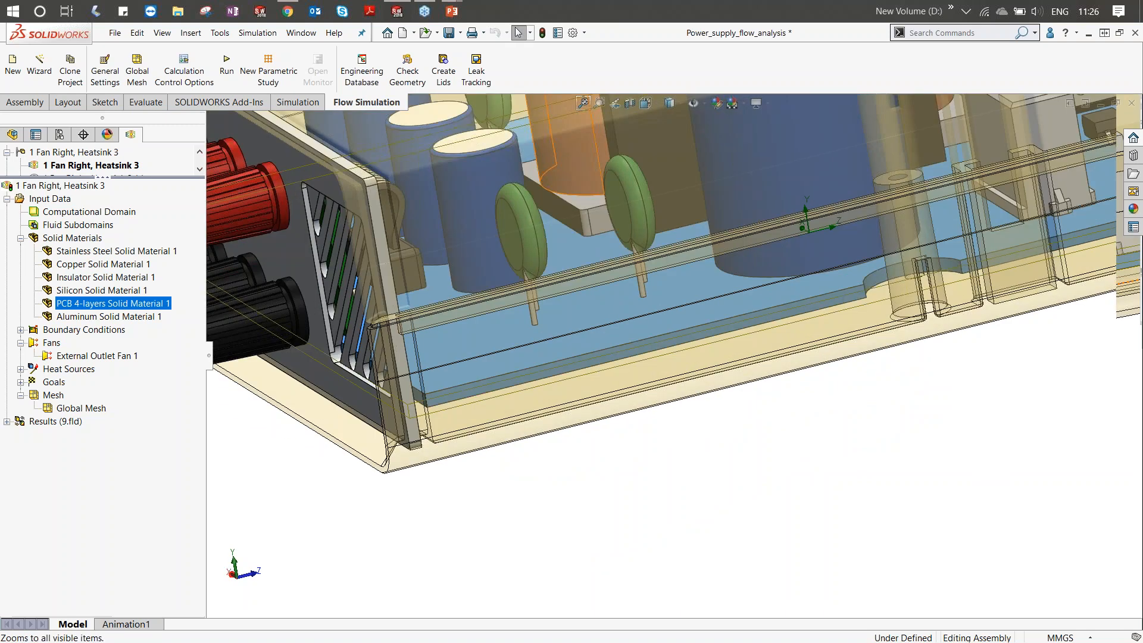
{"action": "left_click", "coordinate": [583, 103]}
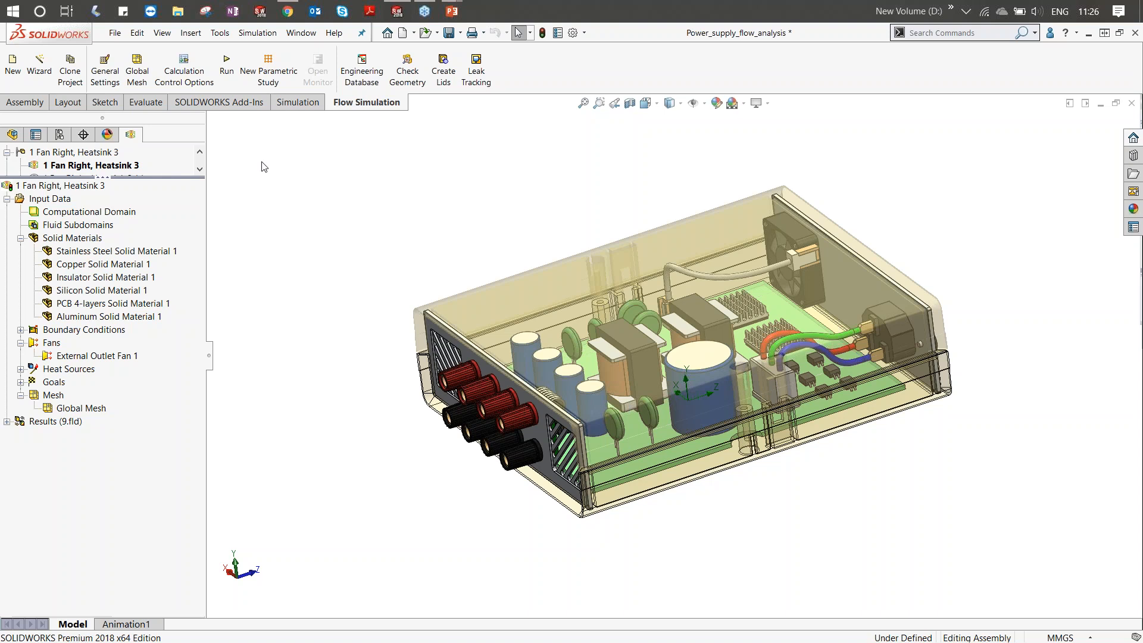
- Examine the item properties and conducting layers table of the 2S2P printed circuit board in the Engineering Database
{"action": "left_click", "coordinate": [360, 71]}
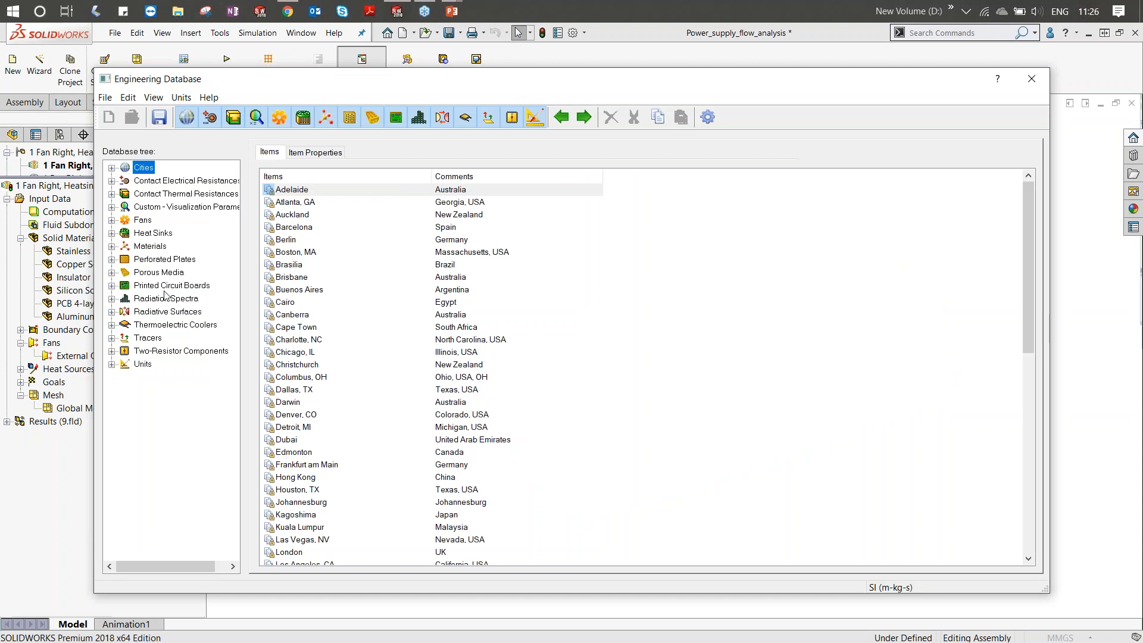
{"action": "left_click", "coordinate": [166, 285]}
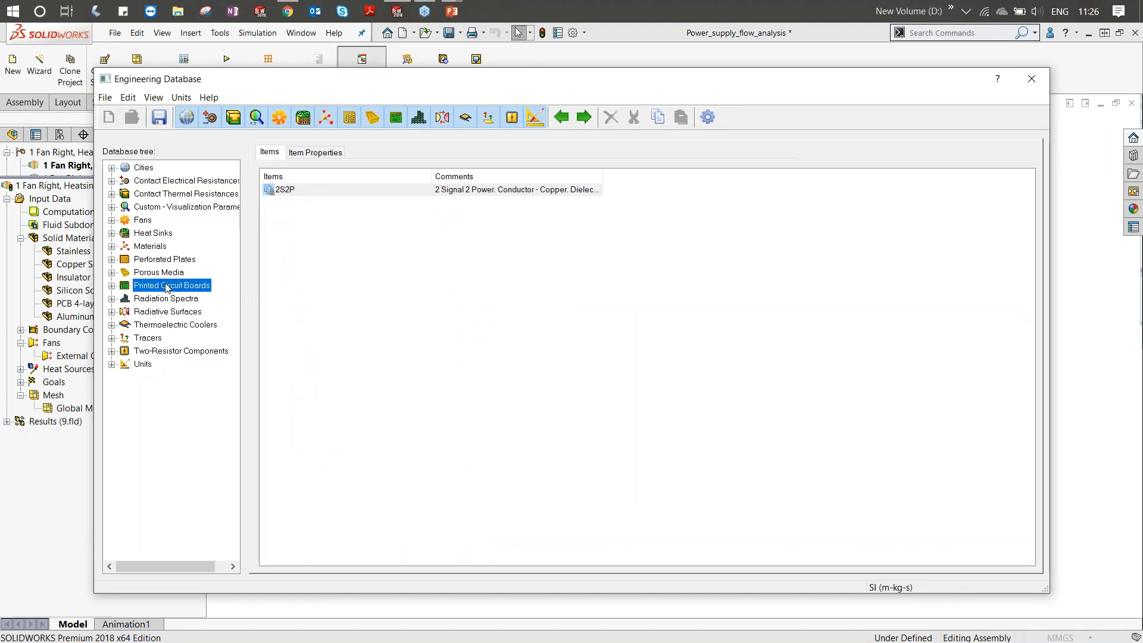
{"action": "left_click", "coordinate": [297, 192]}
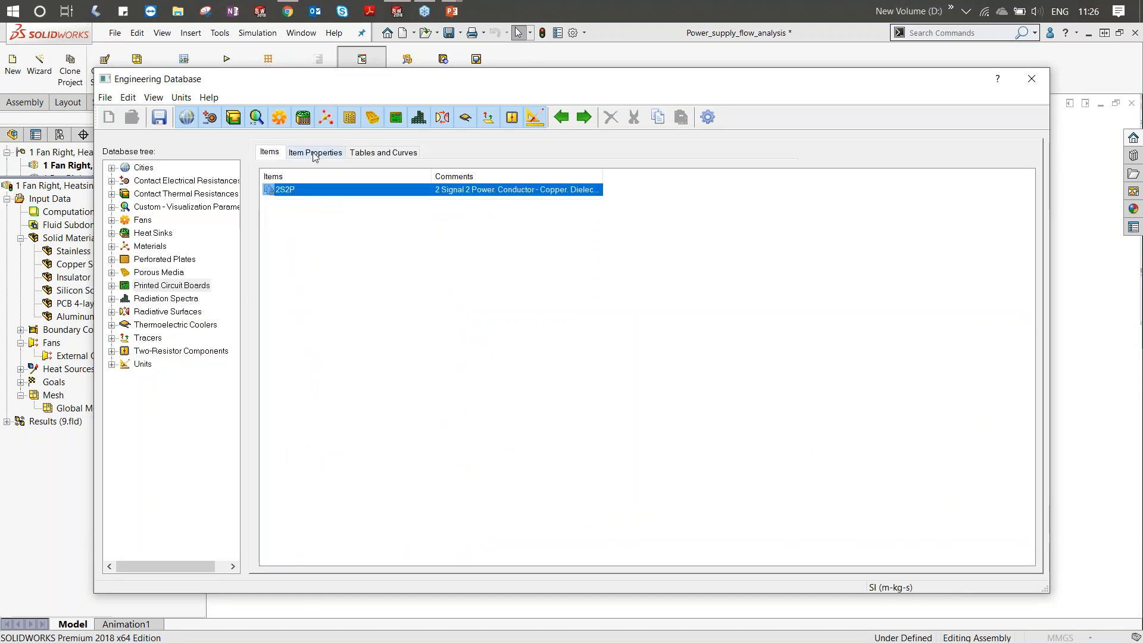
{"action": "left_click", "coordinate": [315, 153]}
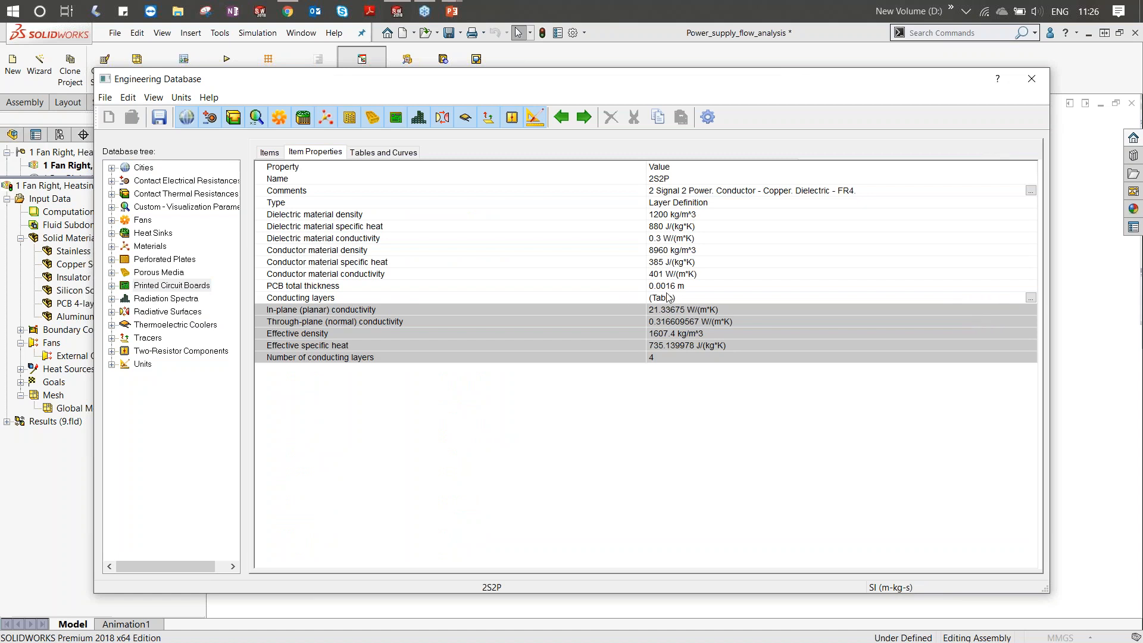
{"action": "left_click", "coordinate": [648, 293]}
{"action": "left_click", "coordinate": [383, 153]}
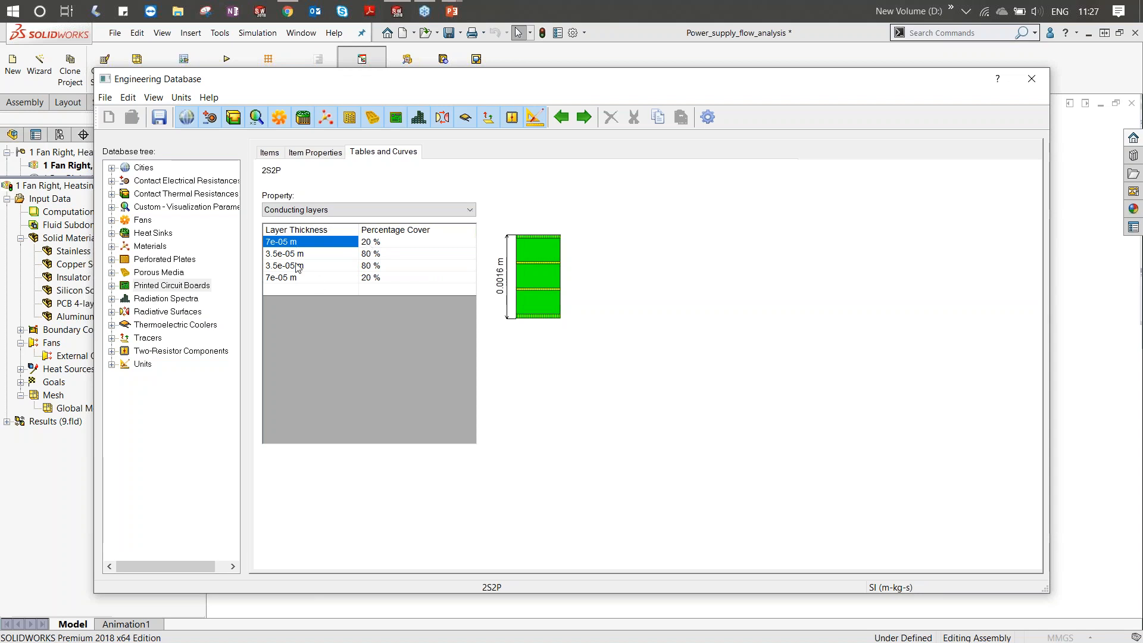
{"action": "left_click", "coordinate": [345, 209]}
{"action": "left_click", "coordinate": [345, 209]}
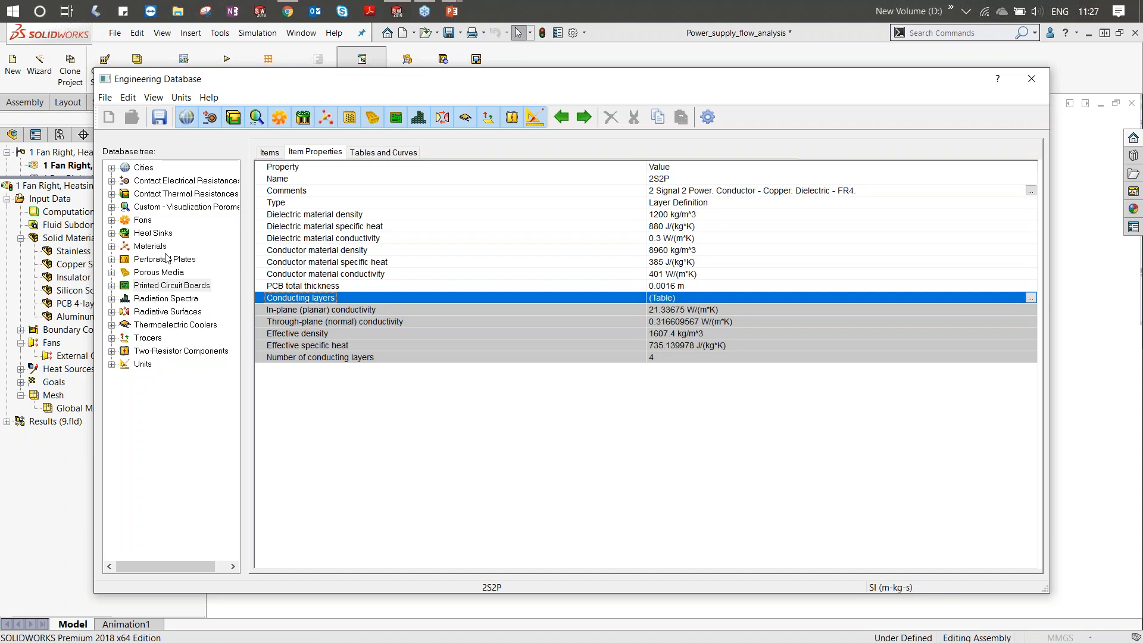
- Examine the pre-defined HeatSink-1 entry and the user-defined heat sinks in the Engineering Database
{"action": "left_click", "coordinate": [143, 236]}
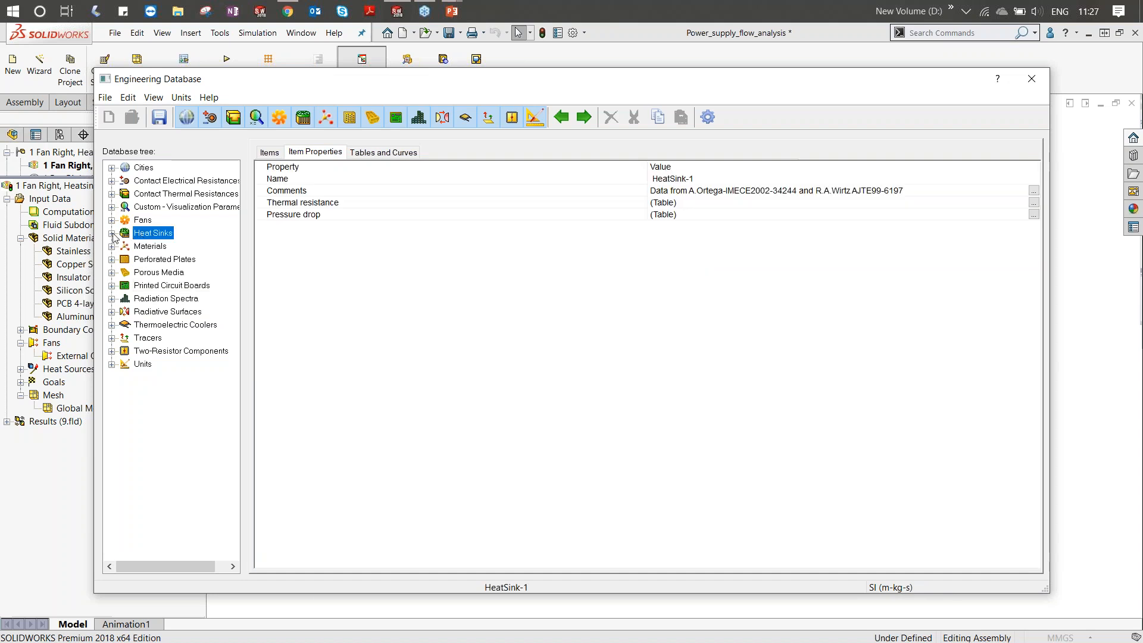
{"action": "left_click", "coordinate": [112, 233]}
{"action": "left_click", "coordinate": [165, 247]}
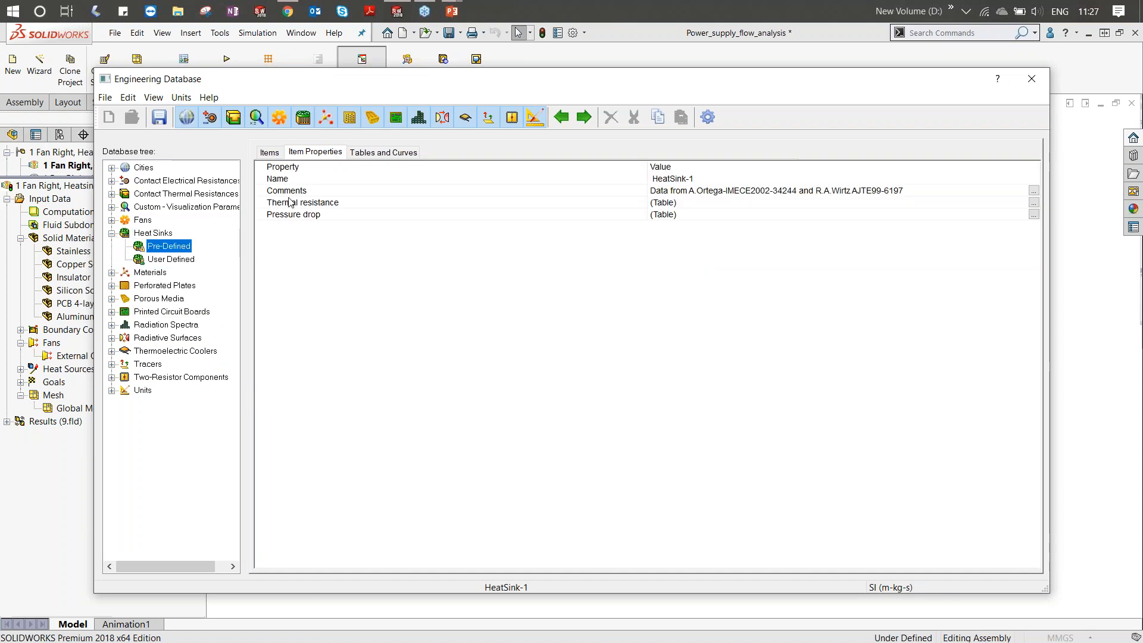
{"action": "left_click", "coordinate": [273, 153]}
{"action": "left_click", "coordinate": [319, 153]}
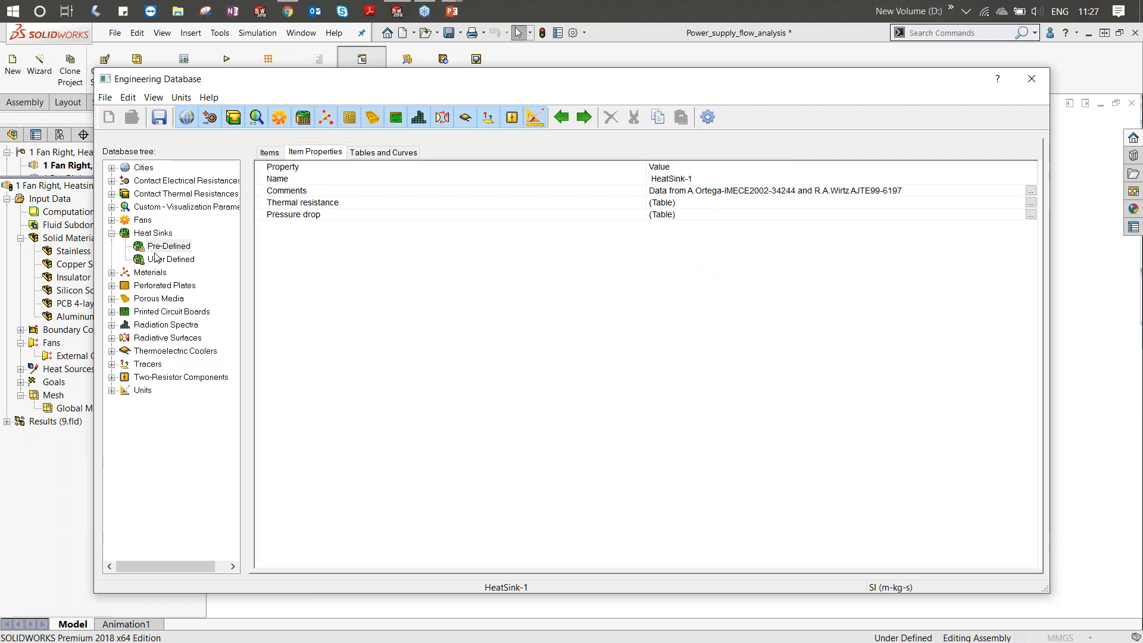
{"action": "left_click", "coordinate": [191, 261]}
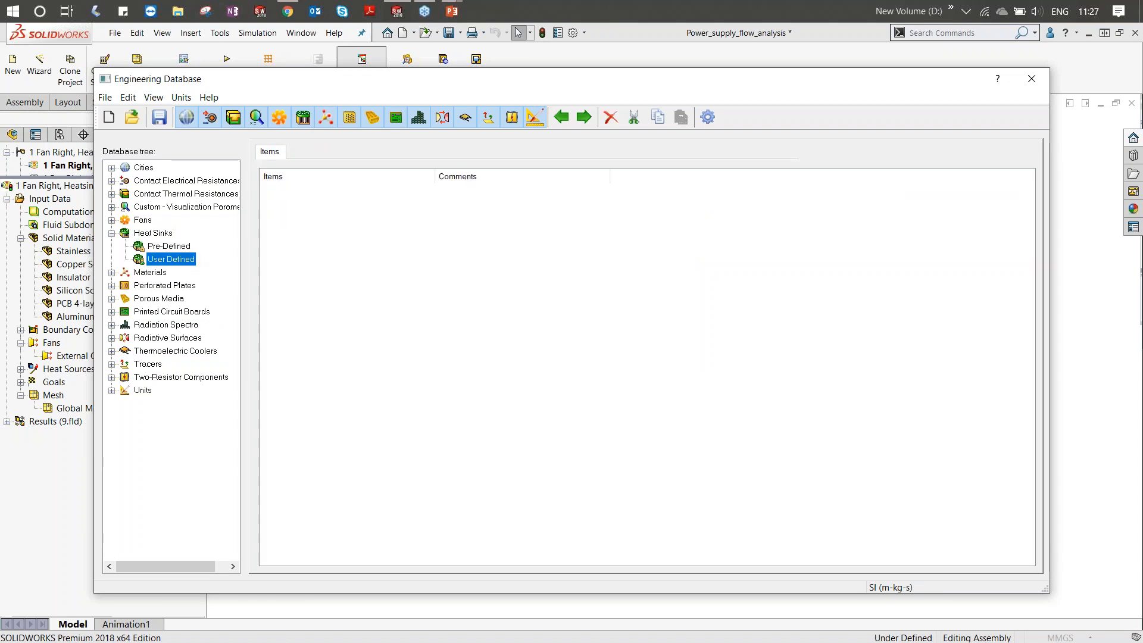
{"action": "left_click", "coordinate": [112, 233]}
- Find the CLE (50Hz) fan among the pre-defined axial Comair Rotron AC full-speed fans
{"action": "left_click", "coordinate": [111, 221]}
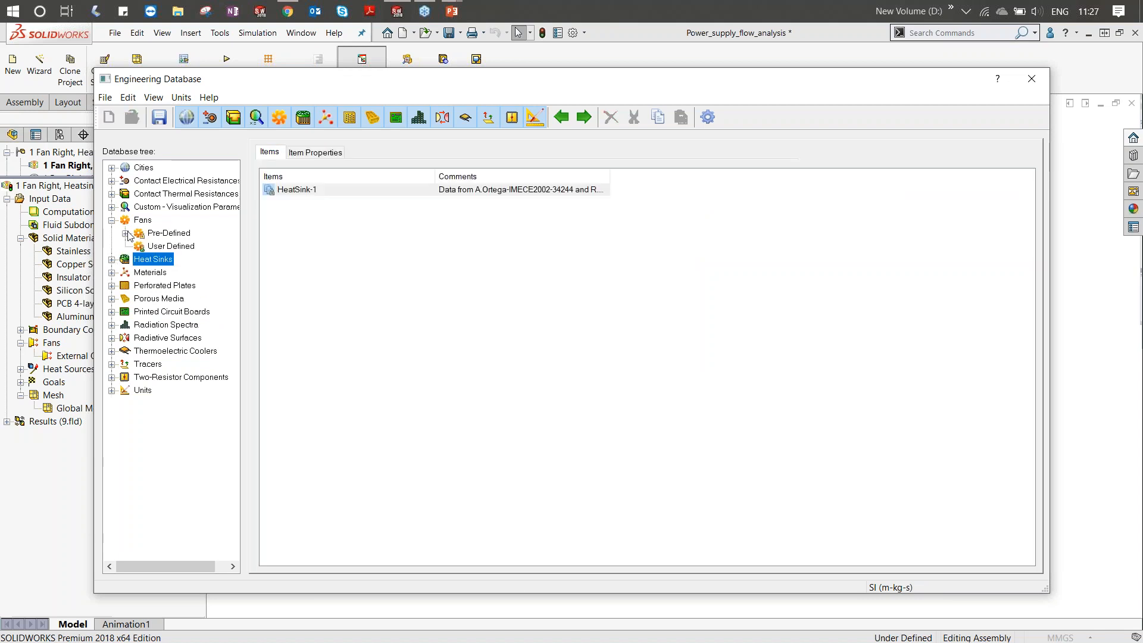
{"action": "left_click", "coordinate": [127, 234]}
{"action": "left_click", "coordinate": [169, 246]}
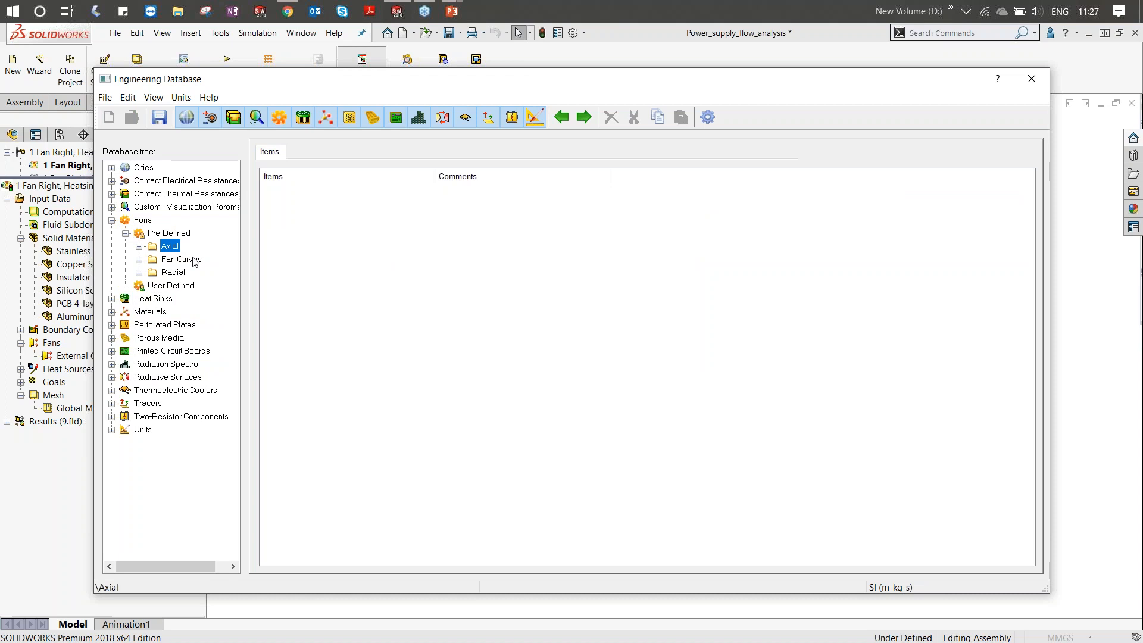
{"action": "left_click", "coordinate": [140, 247]}
{"action": "left_click", "coordinate": [153, 260]}
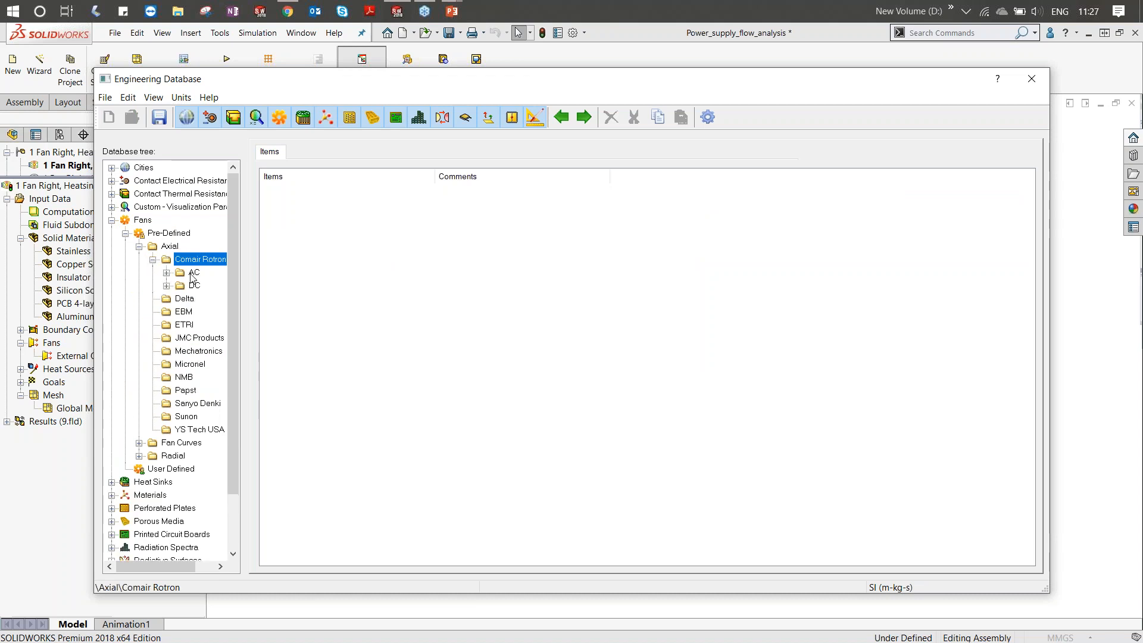
{"action": "double_click", "coordinate": [194, 272]}
{"action": "left_click", "coordinate": [200, 288]}
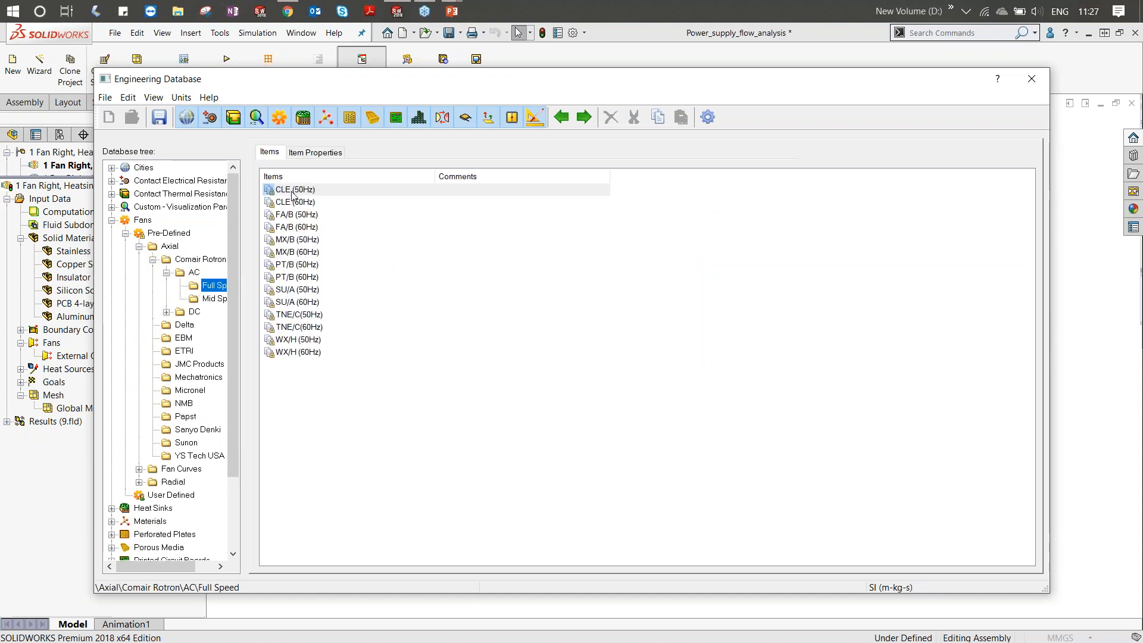
{"action": "left_click", "coordinate": [293, 191]}
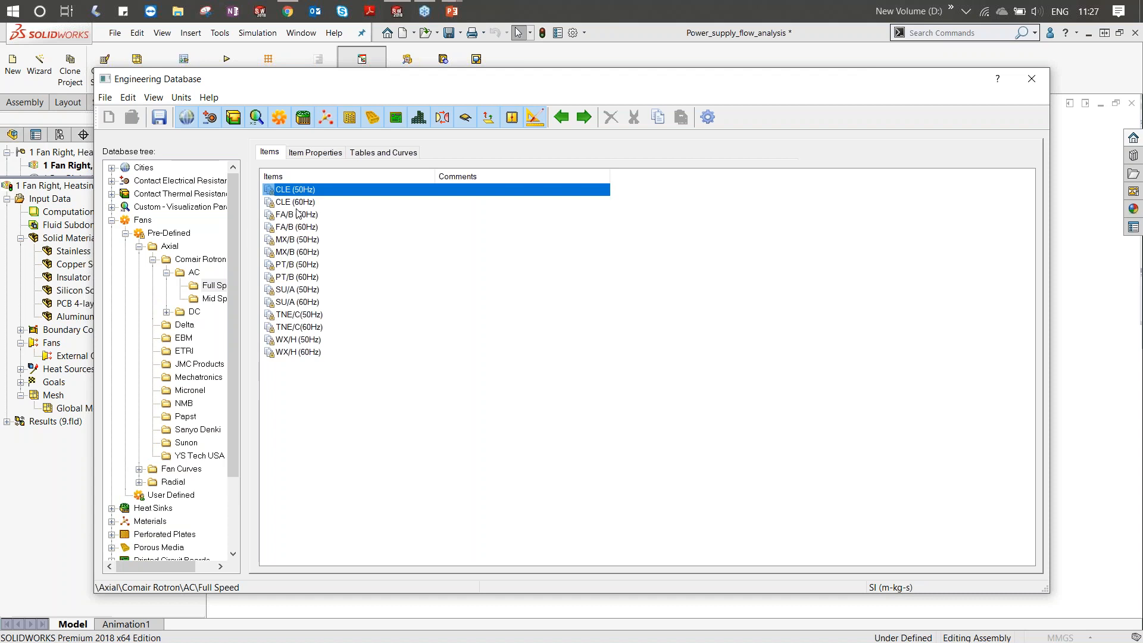
- Examine the CLE (50Hz) fan's item properties and its pressure difference versus volume flow rate curve, and collapse the fans branch
{"action": "left_click", "coordinate": [314, 153]}
{"action": "left_click", "coordinate": [384, 153]}
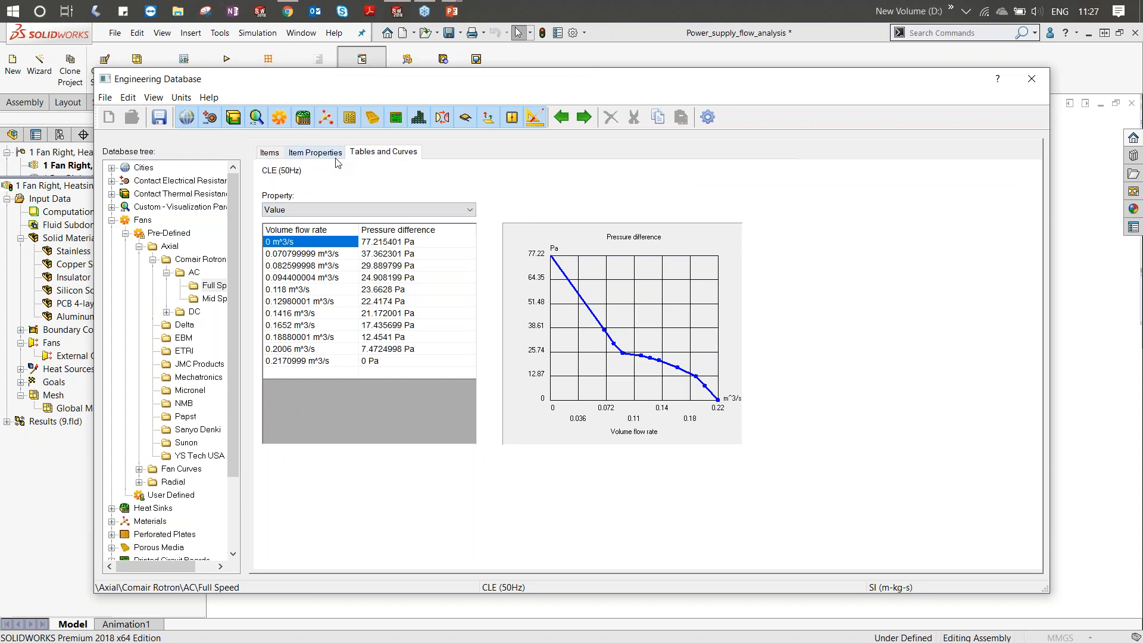
{"action": "left_click", "coordinate": [315, 152]}
{"action": "left_click", "coordinate": [270, 152]}
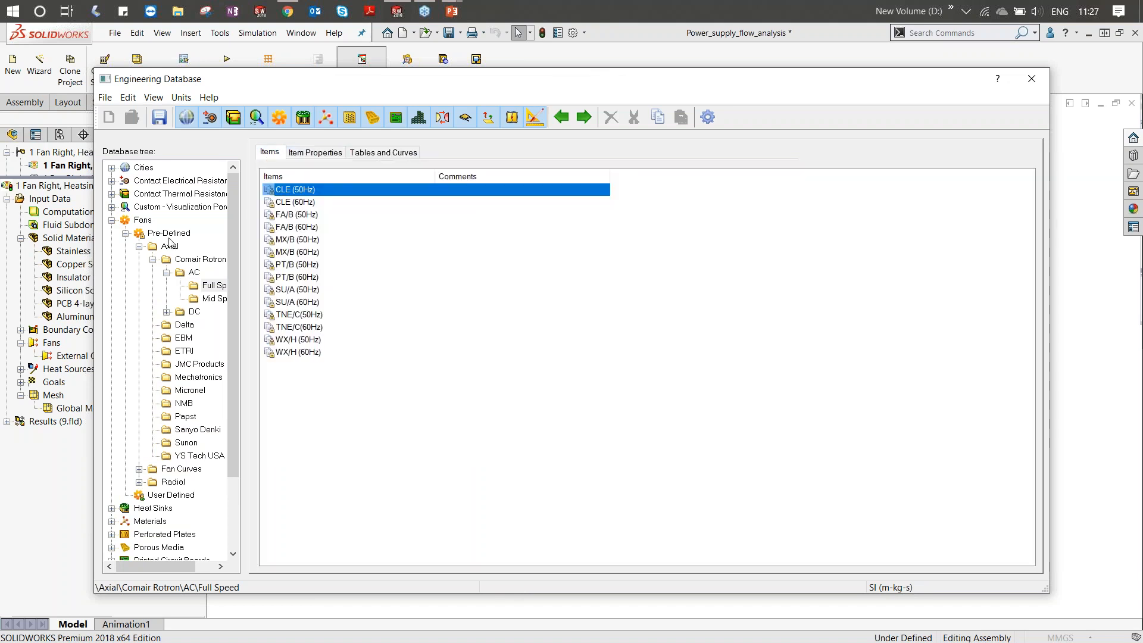
{"action": "left_click", "coordinate": [139, 247]}
{"action": "left_click", "coordinate": [126, 233]}
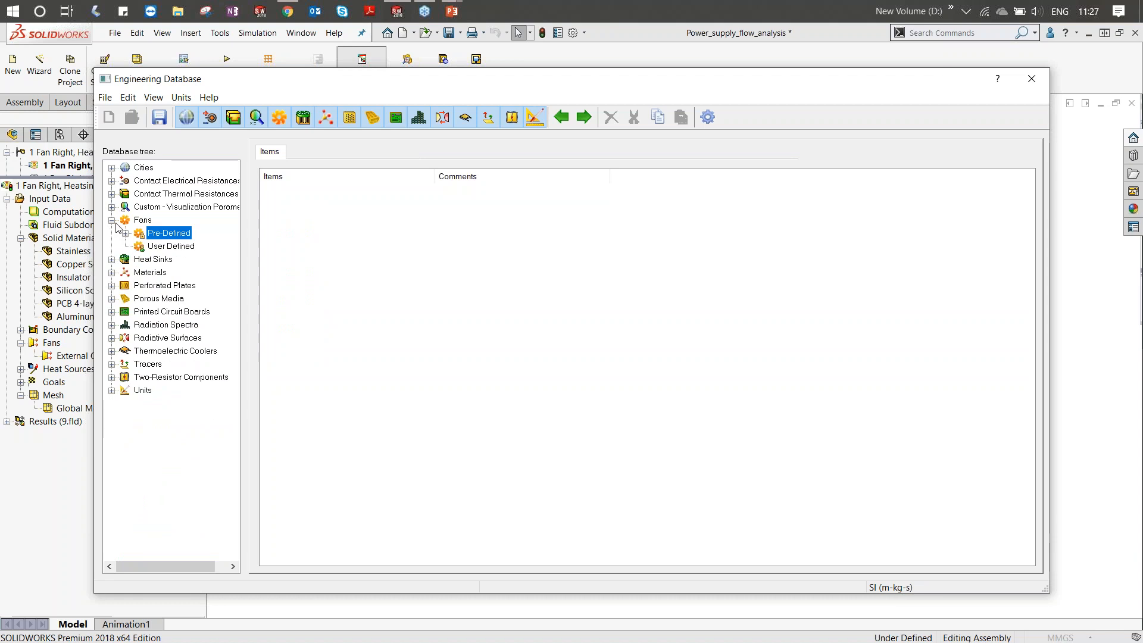
{"action": "left_click", "coordinate": [111, 221]}
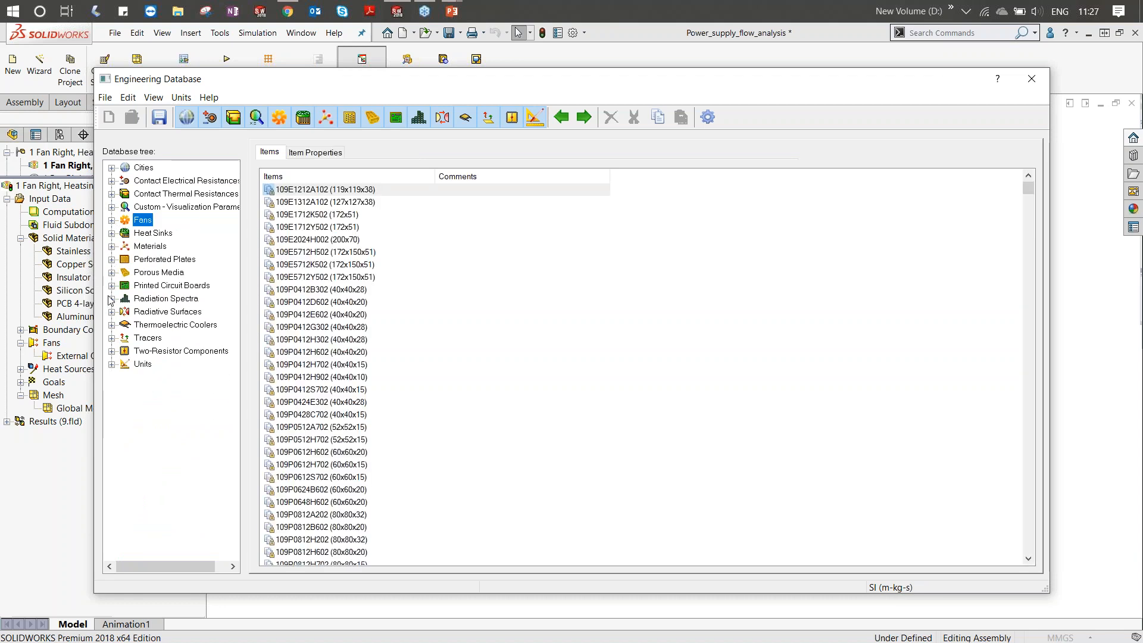
- Browse the materials database to the pre-defined solids and review the alloys list
{"action": "left_click", "coordinate": [111, 246]}
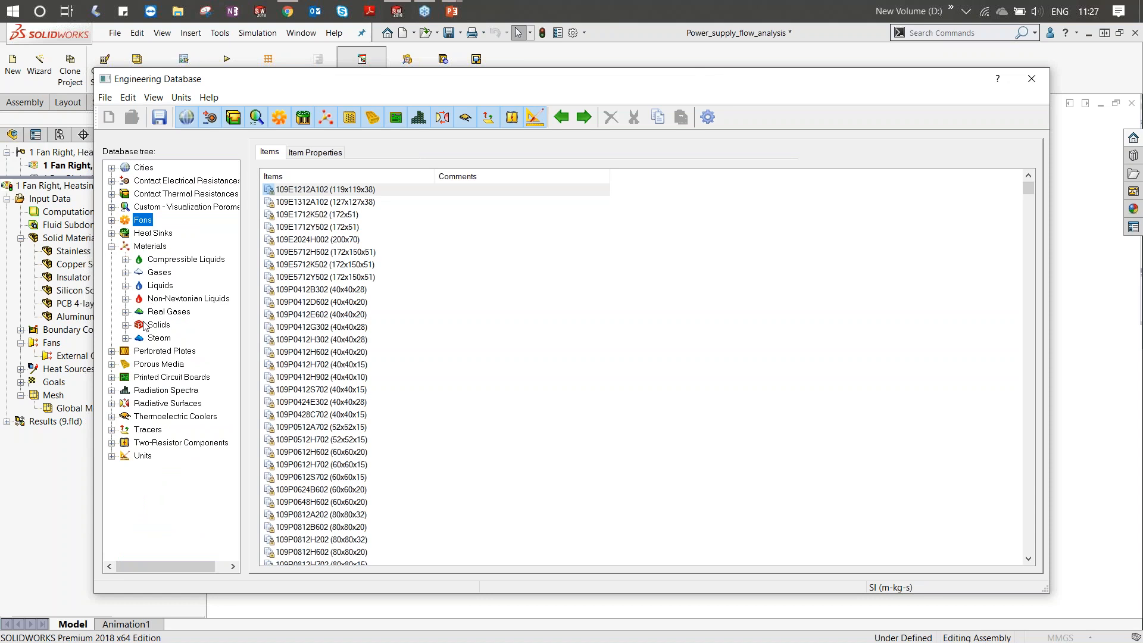
{"action": "left_click", "coordinate": [125, 325]}
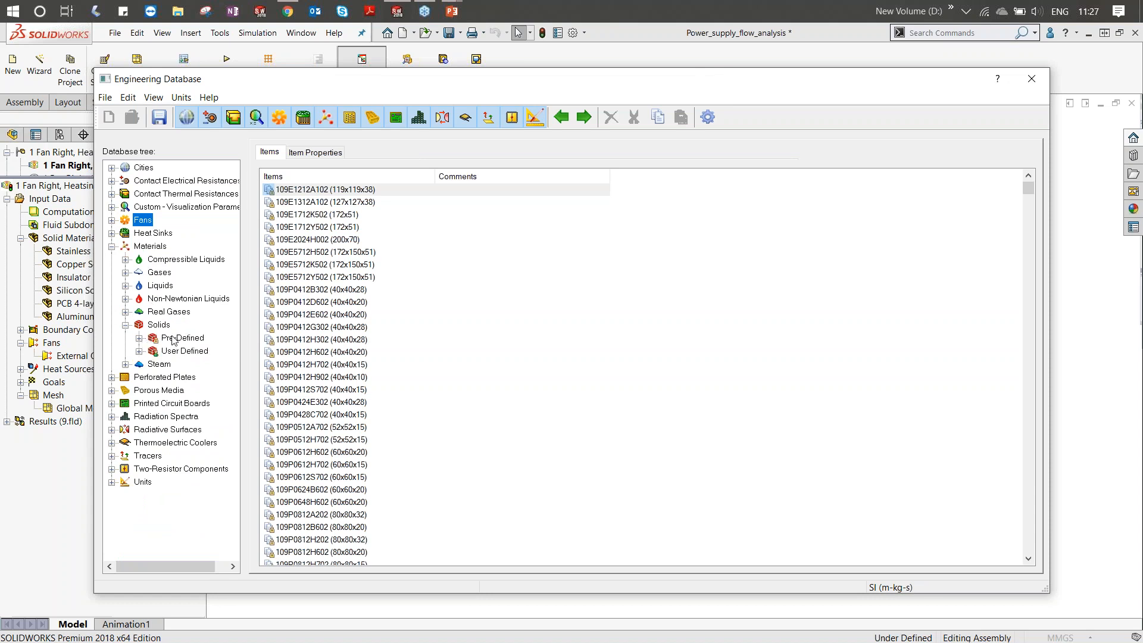
{"action": "left_click", "coordinate": [173, 339]}
{"action": "double_click", "coordinate": [176, 338]}
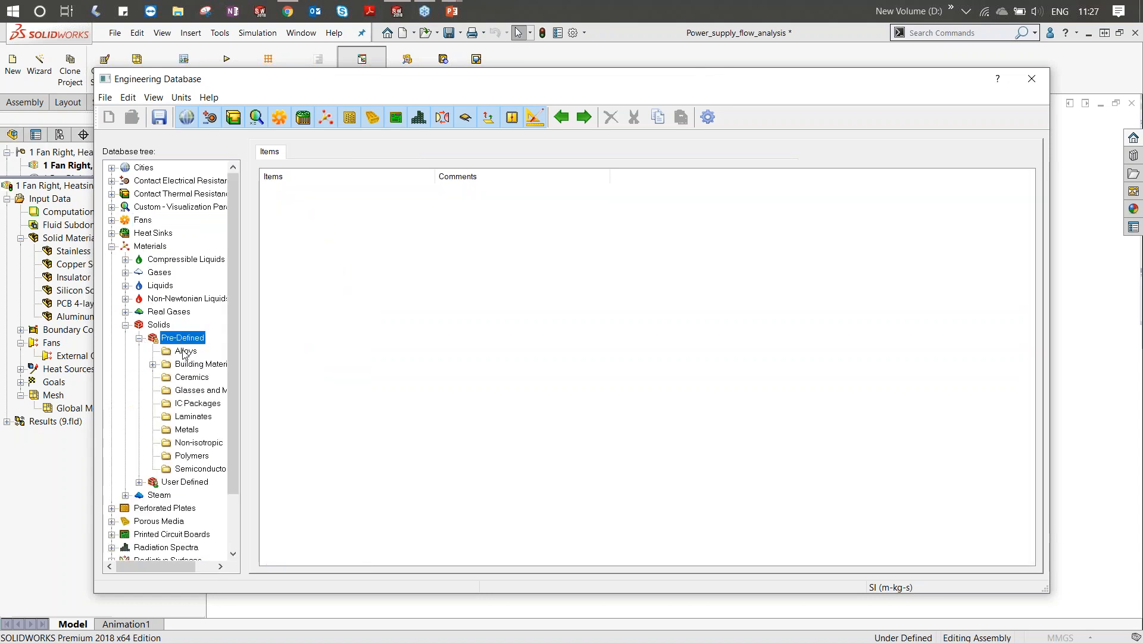
{"action": "left_click", "coordinate": [185, 351]}
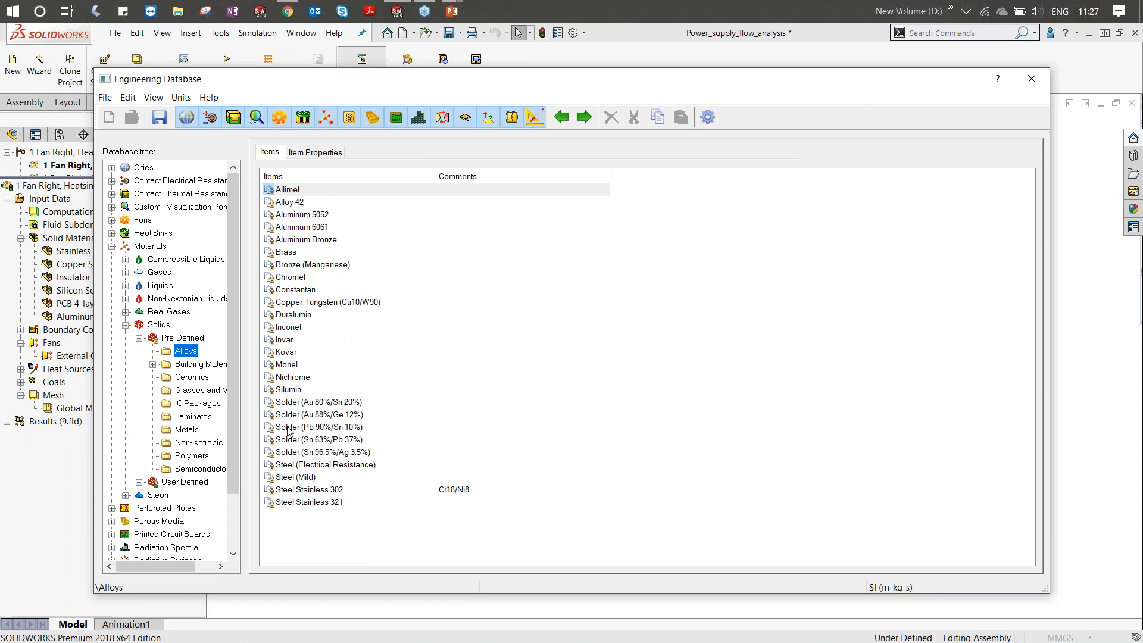
- Review the building materials, non-isotropic and polymer categories of the pre-defined solids, and collapse the pre-defined list
{"action": "left_click", "coordinate": [202, 365]}
{"action": "double_click", "coordinate": [202, 365]}
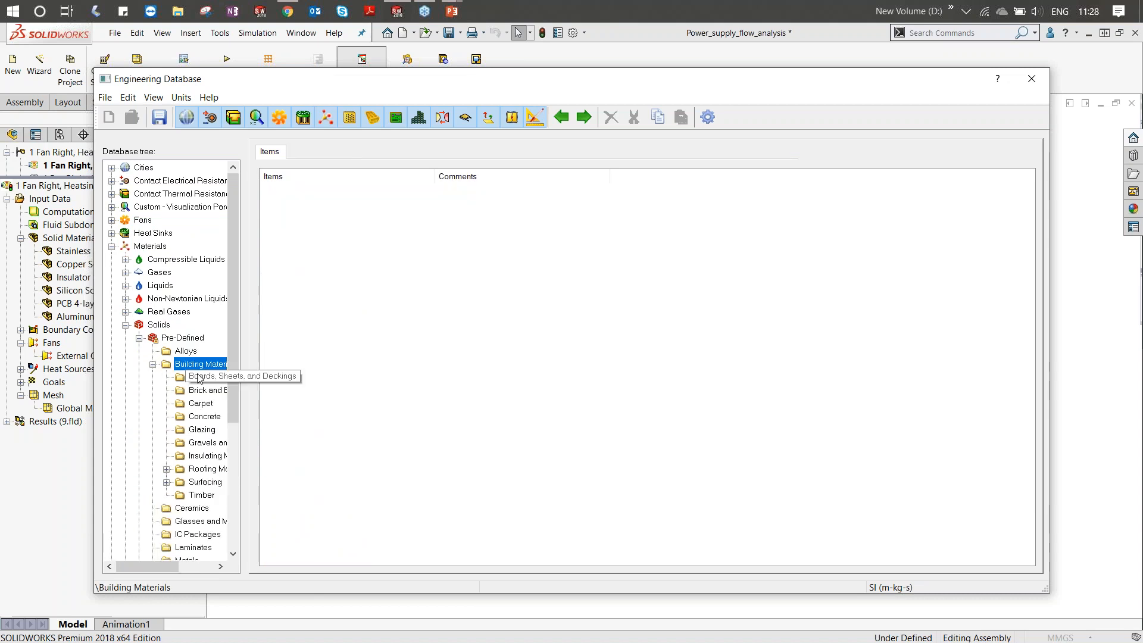
{"action": "left_click", "coordinate": [198, 377]}
{"action": "left_click", "coordinate": [153, 364]}
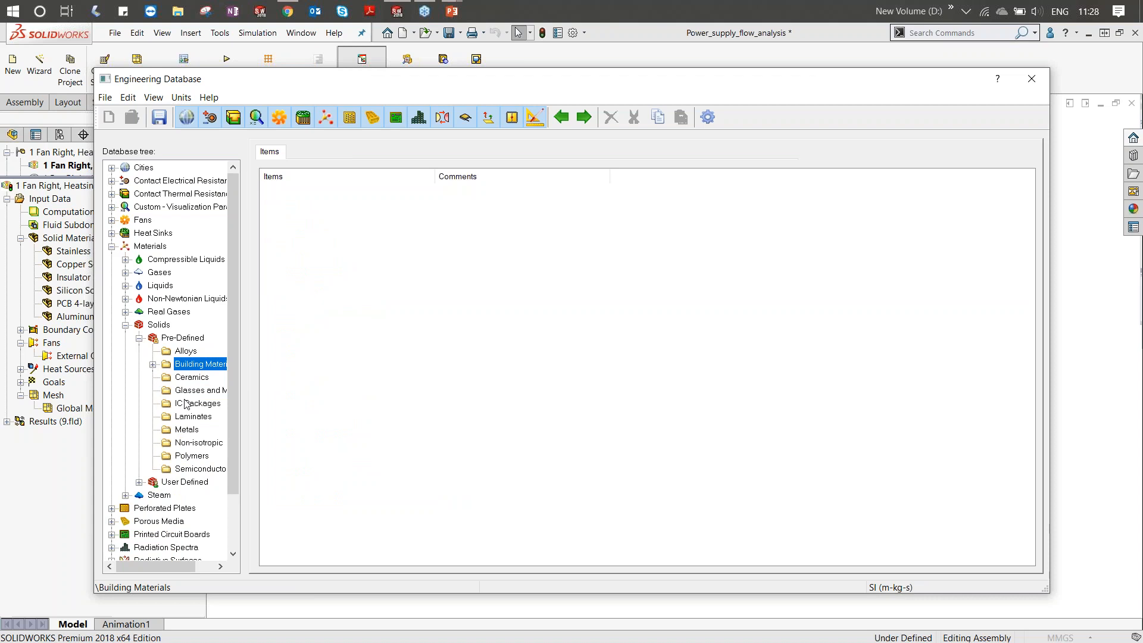
{"action": "left_click", "coordinate": [191, 443]}
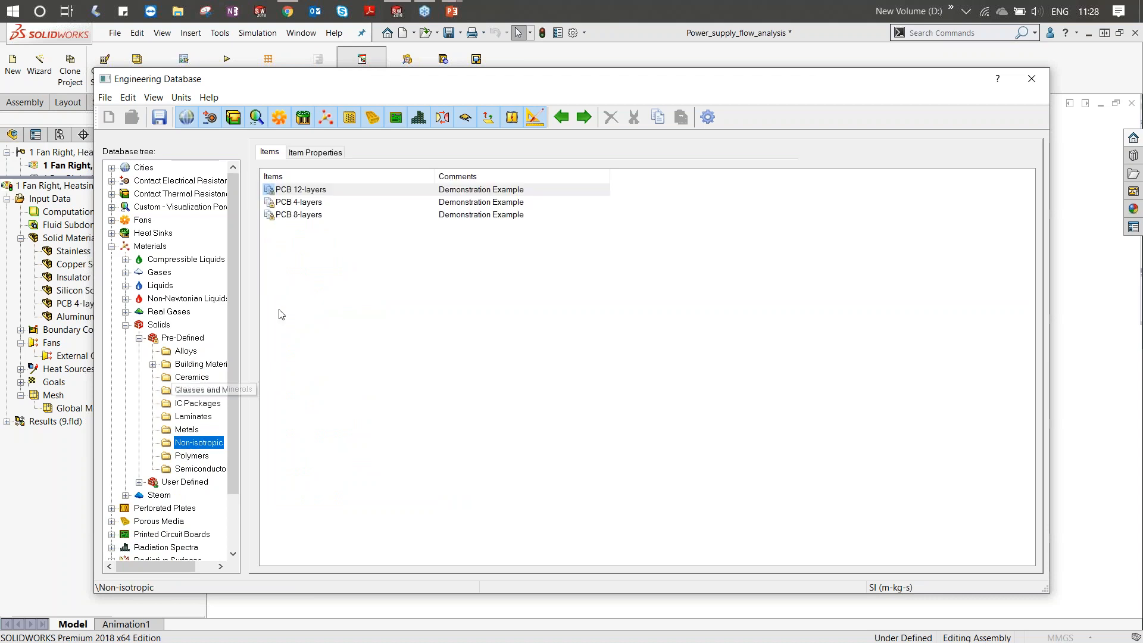
{"action": "left_click", "coordinate": [193, 457]}
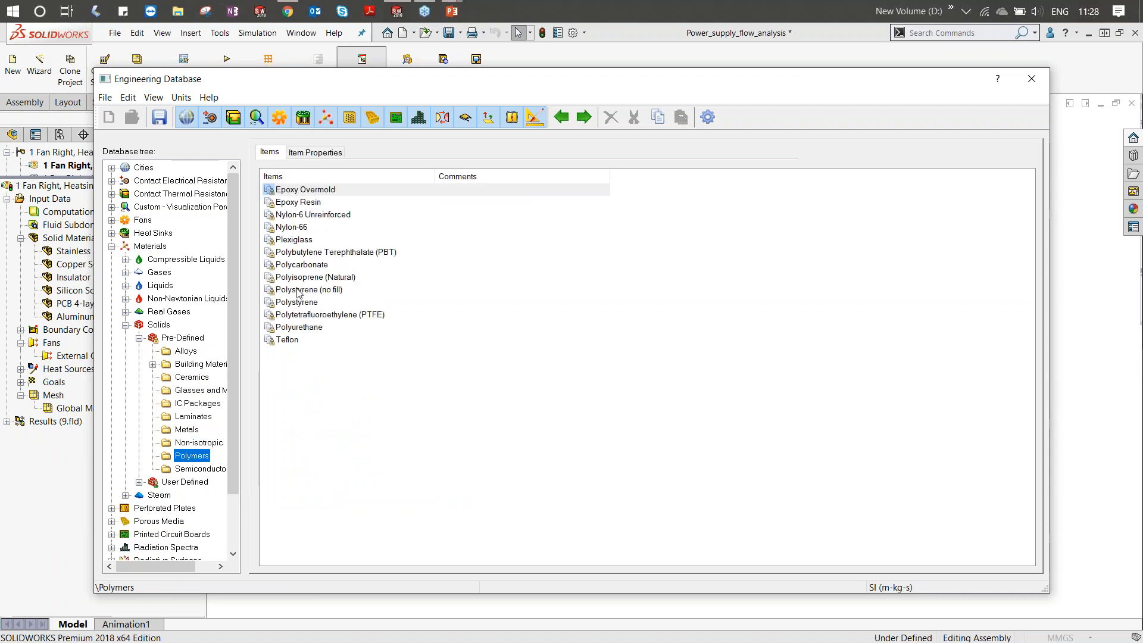
{"action": "left_click", "coordinate": [139, 338]}
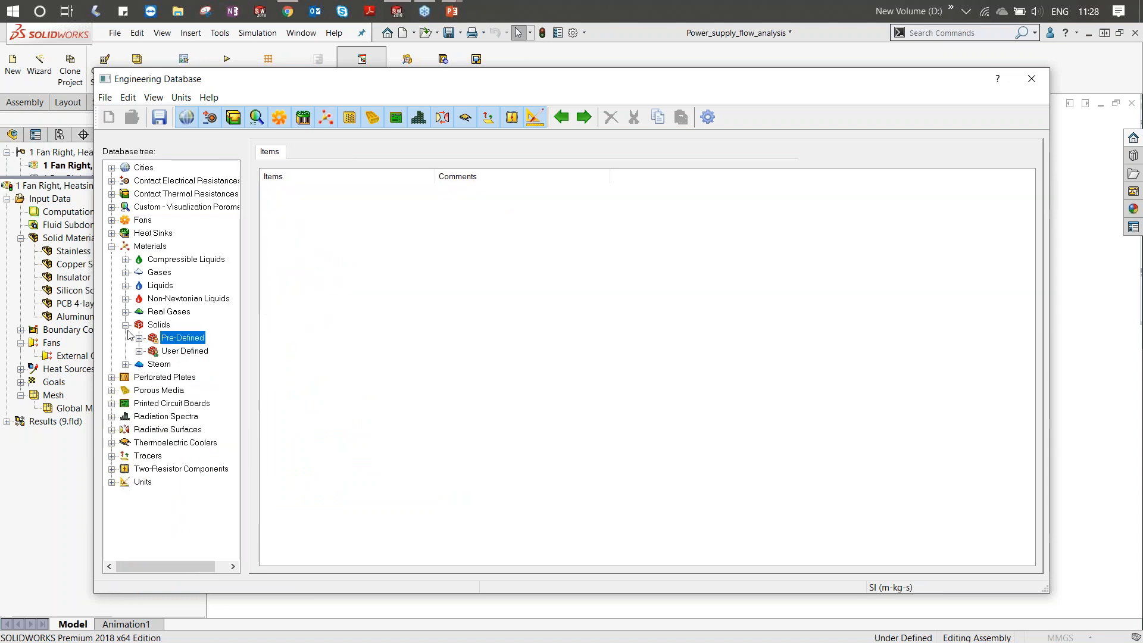
- Look through the steam, real gas and liquid materials, and close the Engineering Database
{"action": "left_click", "coordinate": [125, 325]}
{"action": "left_click", "coordinate": [126, 338]}
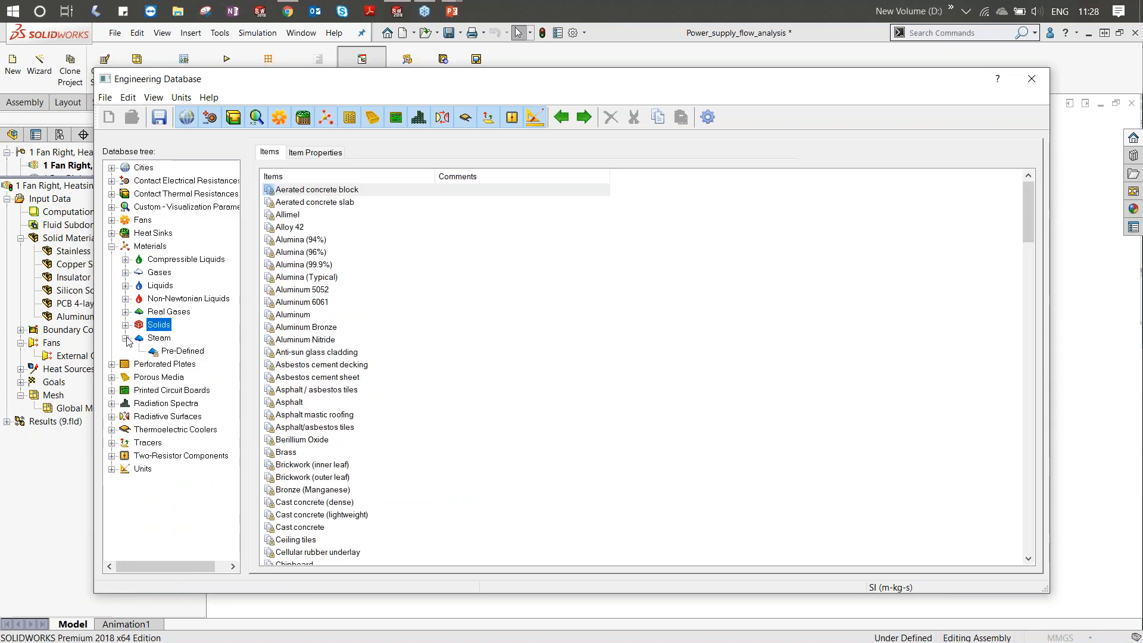
{"action": "left_click", "coordinate": [125, 338]}
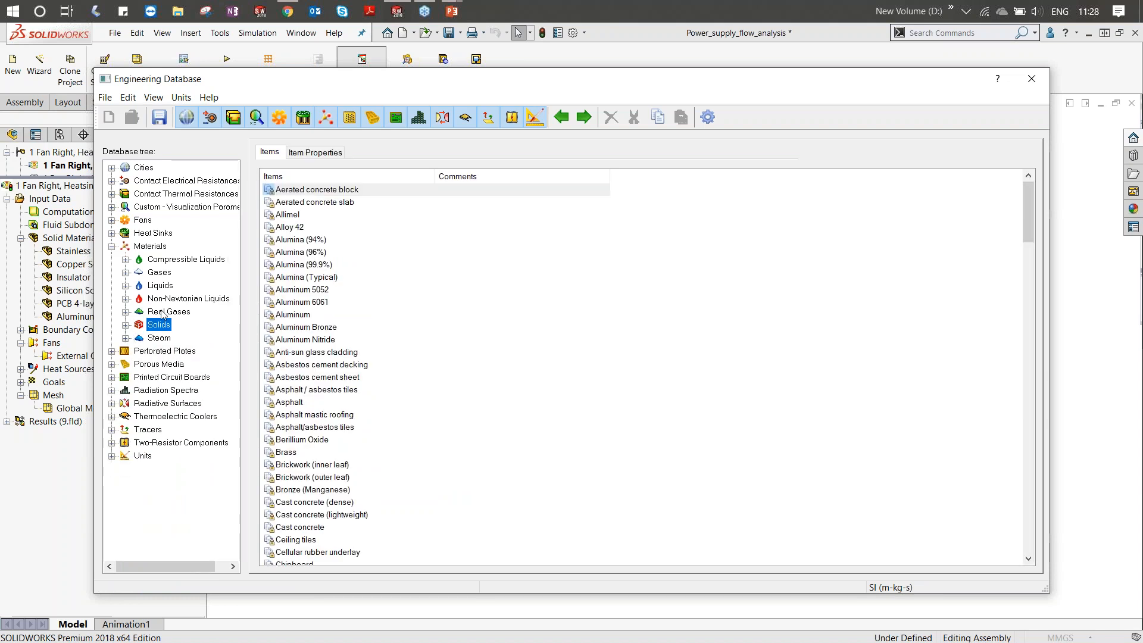
{"action": "left_click", "coordinate": [164, 312]}
{"action": "left_click", "coordinate": [160, 285]}
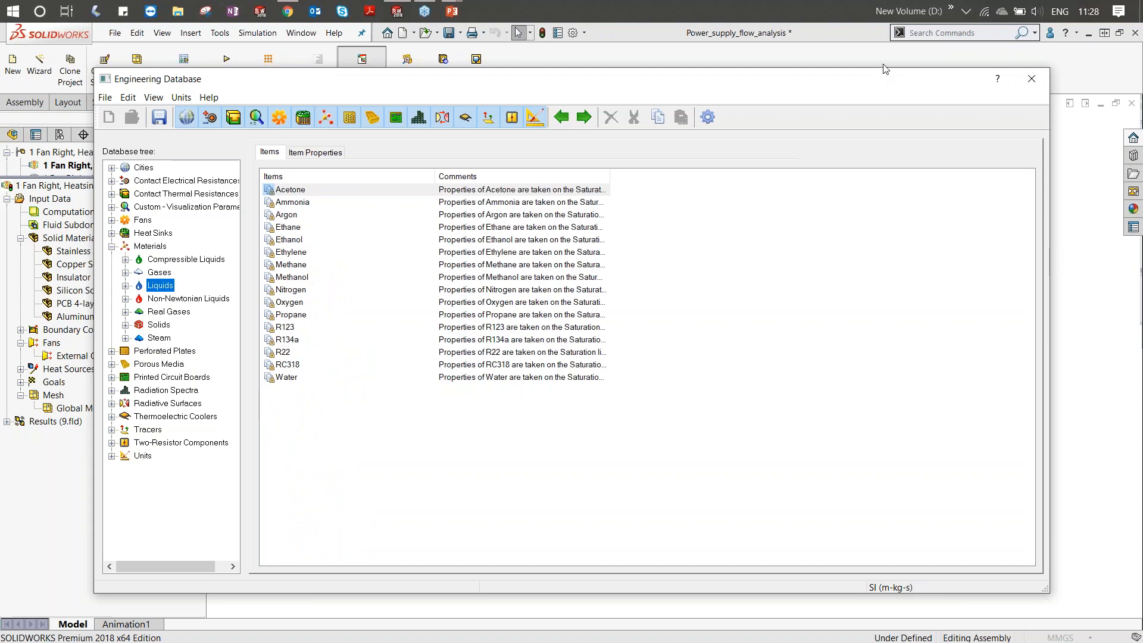
{"action": "left_click", "coordinate": [1031, 82]}
{"action": "left_click", "coordinate": [570, 395]}
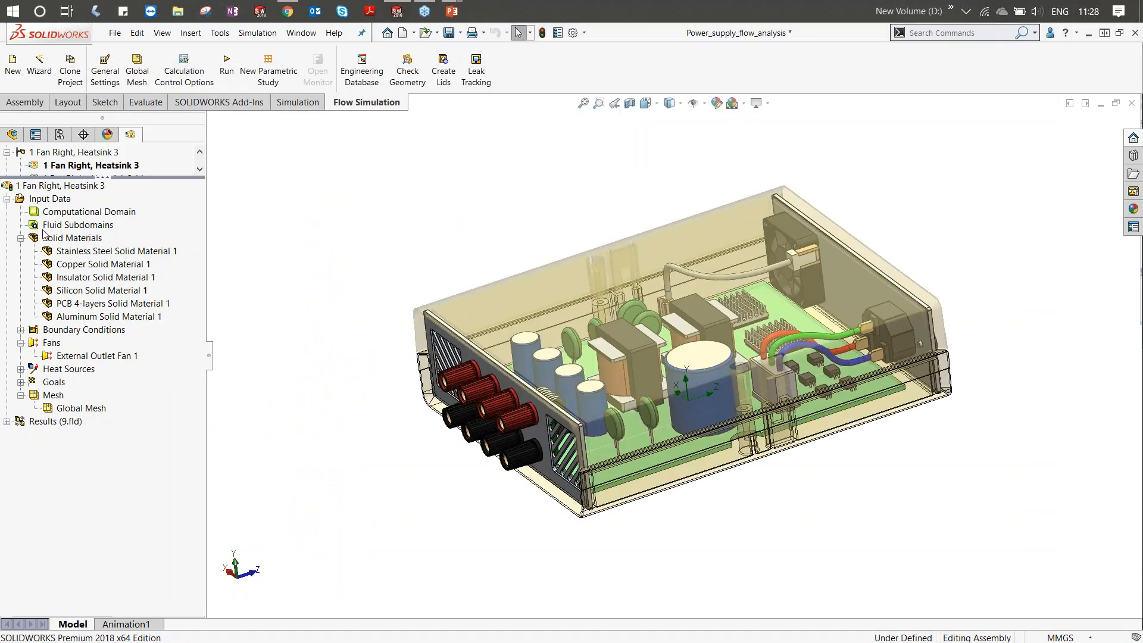
- Show the Environment Pressure 1 boundary condition on the model and place its callout beside the vented front panel for inspection
{"action": "left_click", "coordinate": [21, 238]}
{"action": "left_click", "coordinate": [21, 251]}
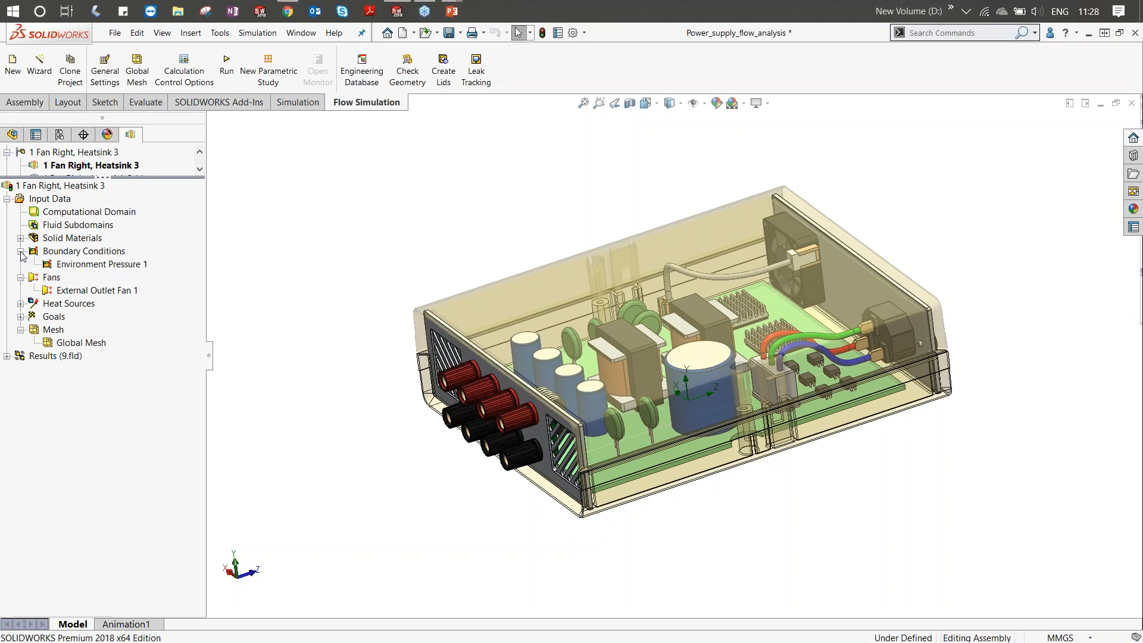
{"action": "left_click", "coordinate": [87, 265]}
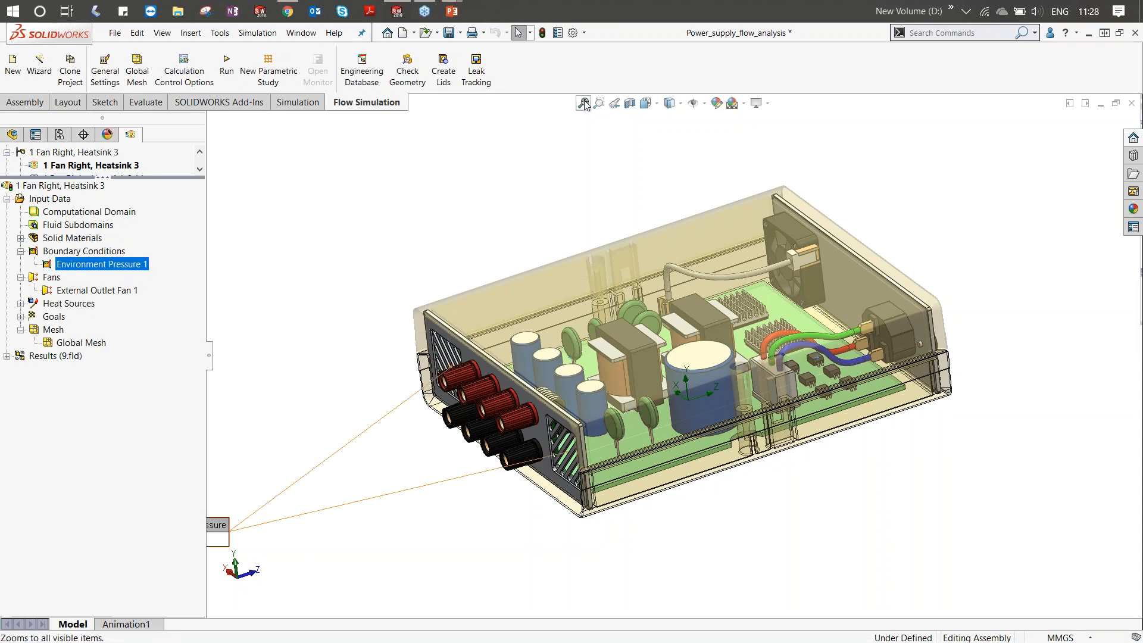
{"action": "left_click", "coordinate": [585, 104]}
{"action": "left_click_drag", "start_coordinate": [218, 526], "coordinate": [389, 478]}
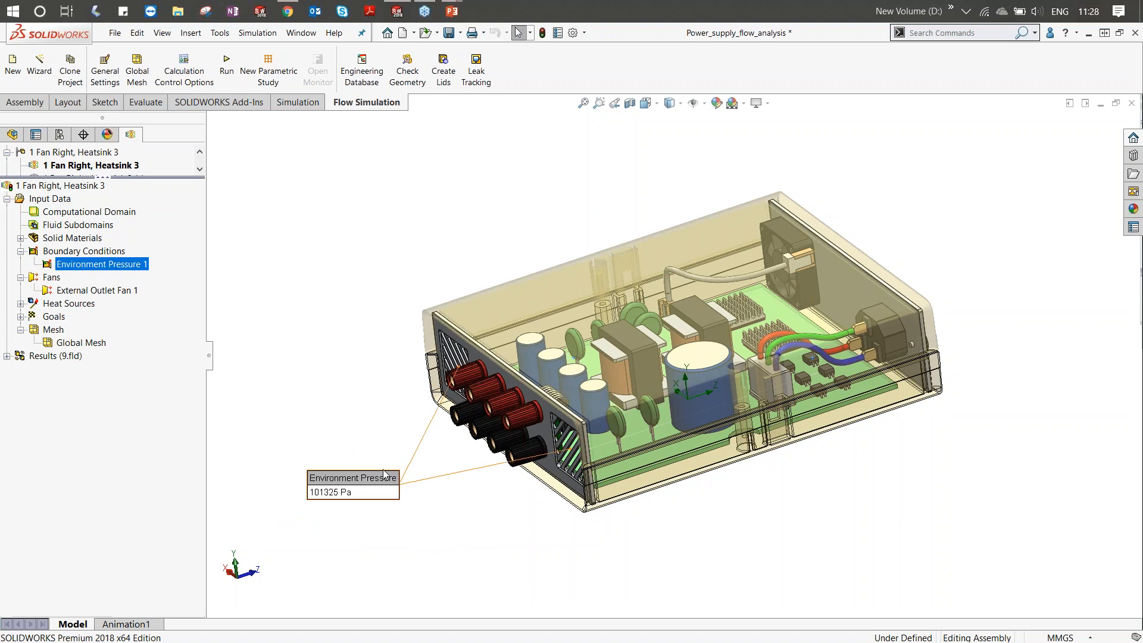
{"action": "left_click", "coordinate": [375, 213]}
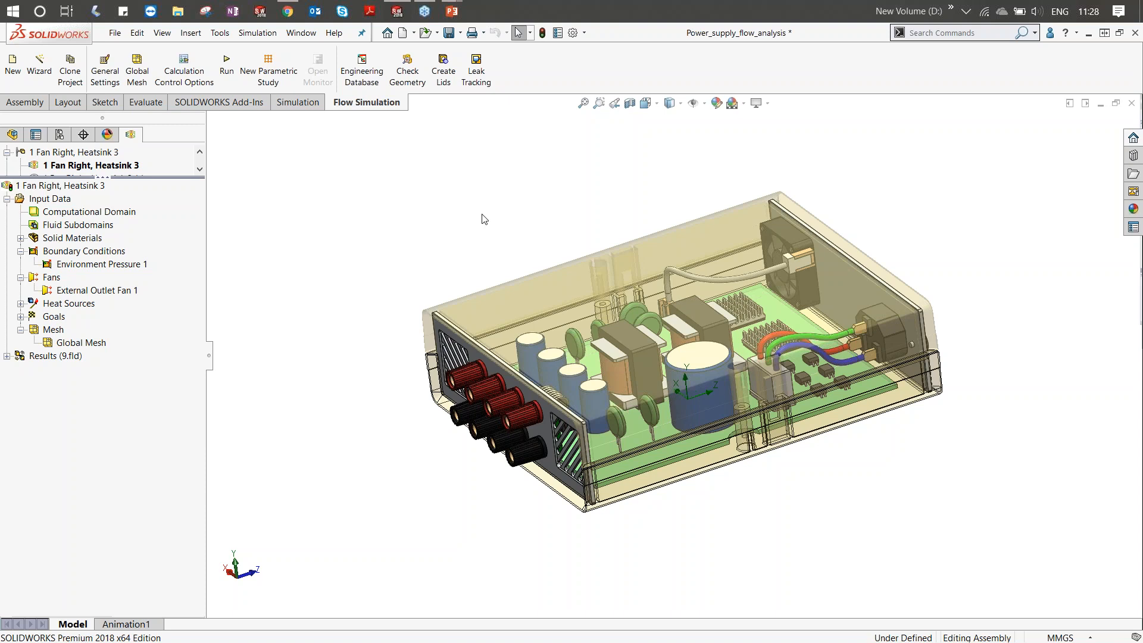
{"action": "left_click", "coordinate": [88, 267]}
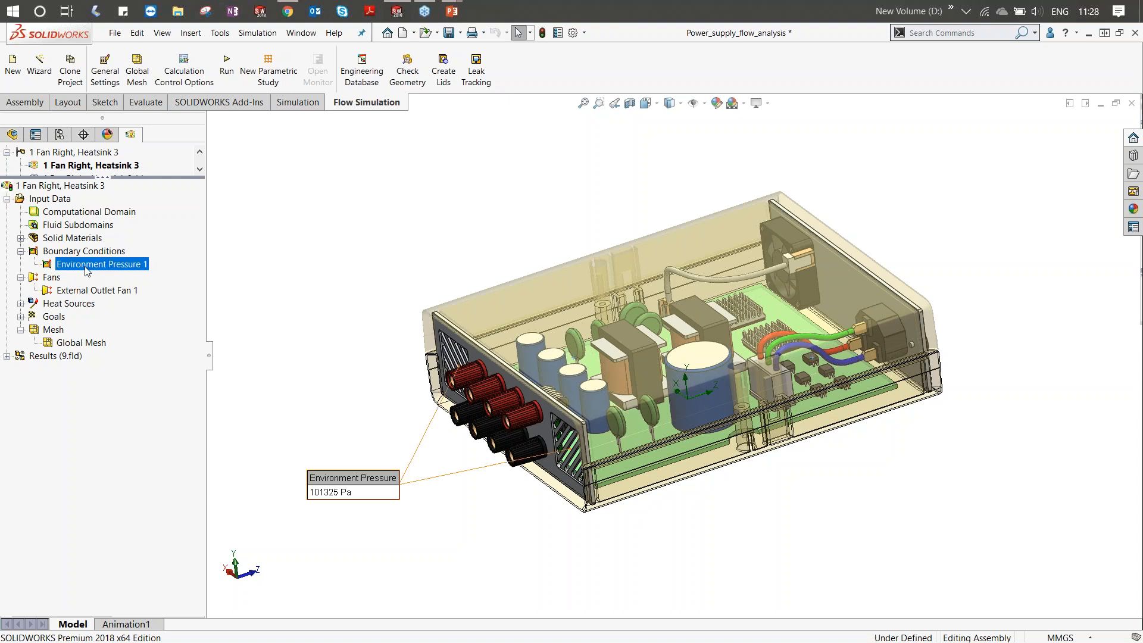
{"action": "left_click", "coordinate": [338, 231]}
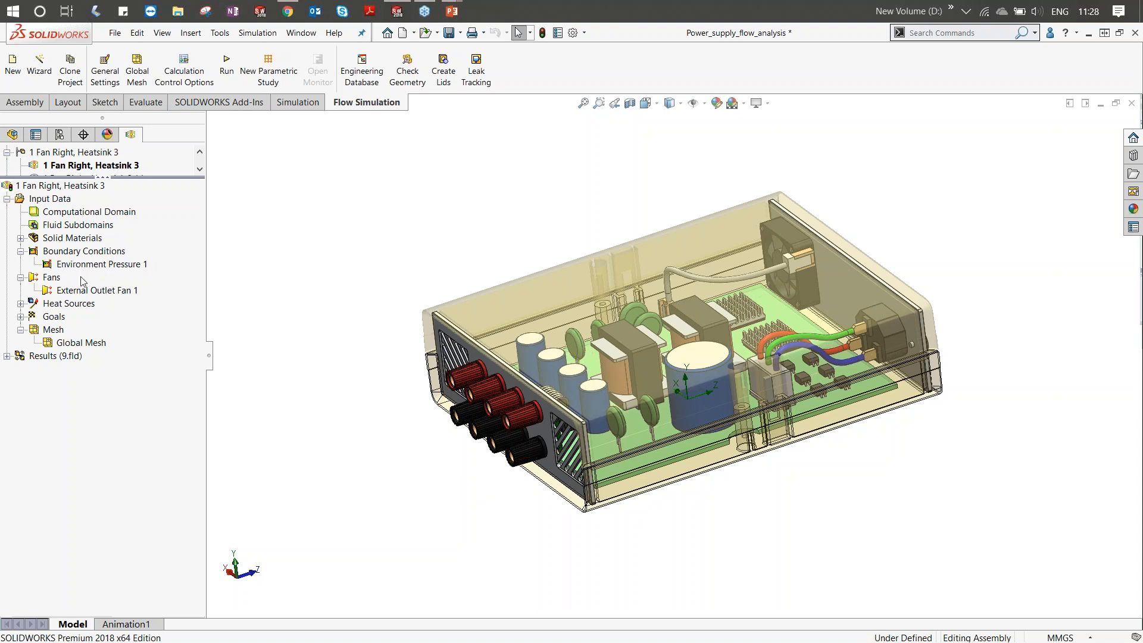
- Show the External Outlet Fan 1 condition on the enclosure and list the project's heat sources
{"action": "left_click", "coordinate": [20, 251]}
{"action": "left_click", "coordinate": [82, 277]}
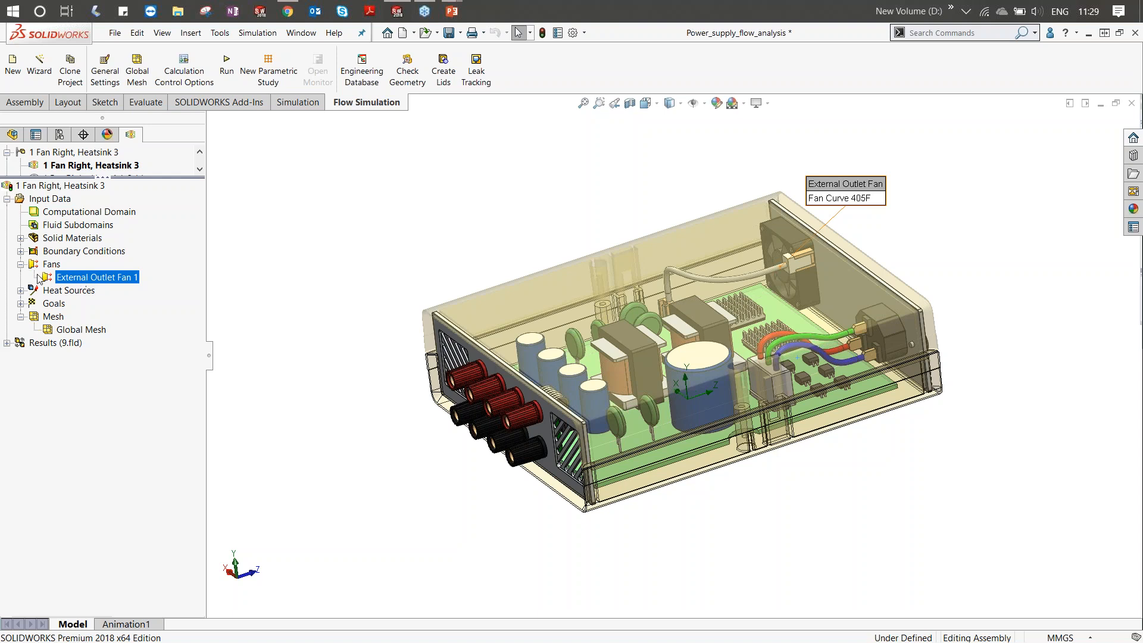
{"action": "left_click", "coordinate": [21, 264]}
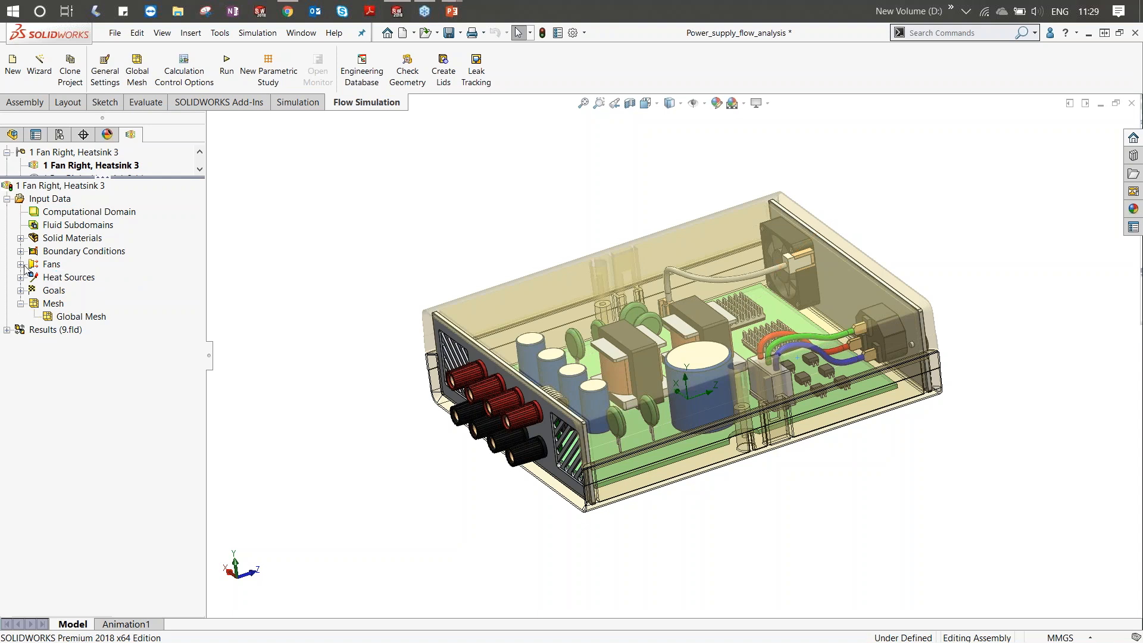
{"action": "left_click", "coordinate": [20, 278]}
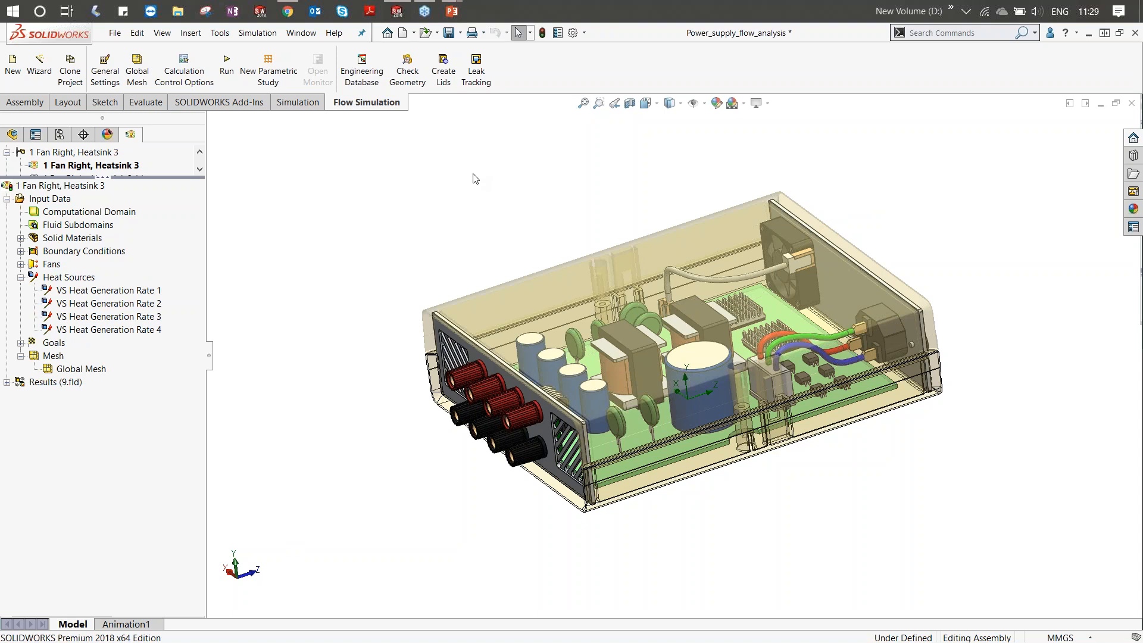
- Show VS Heat Generation Rate 1 and 2 on the model and place the second callout just below the enclosure for inspection
{"action": "left_click", "coordinate": [122, 291]}
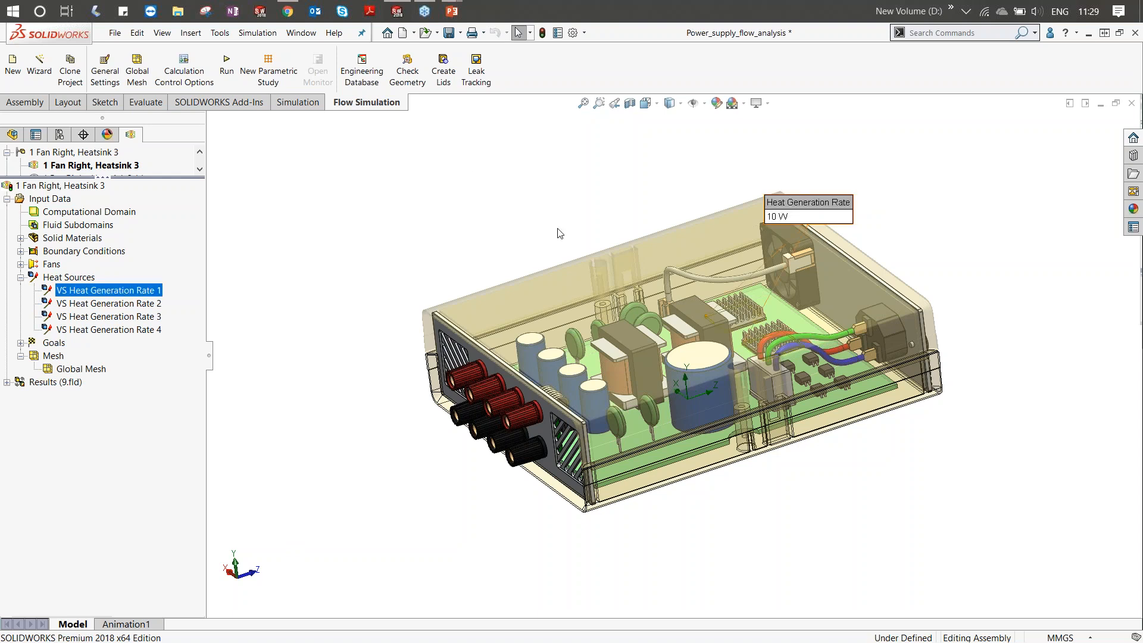
{"action": "middle_click_drag", "start_coordinate": [559, 233], "coordinate": [554, 260]}
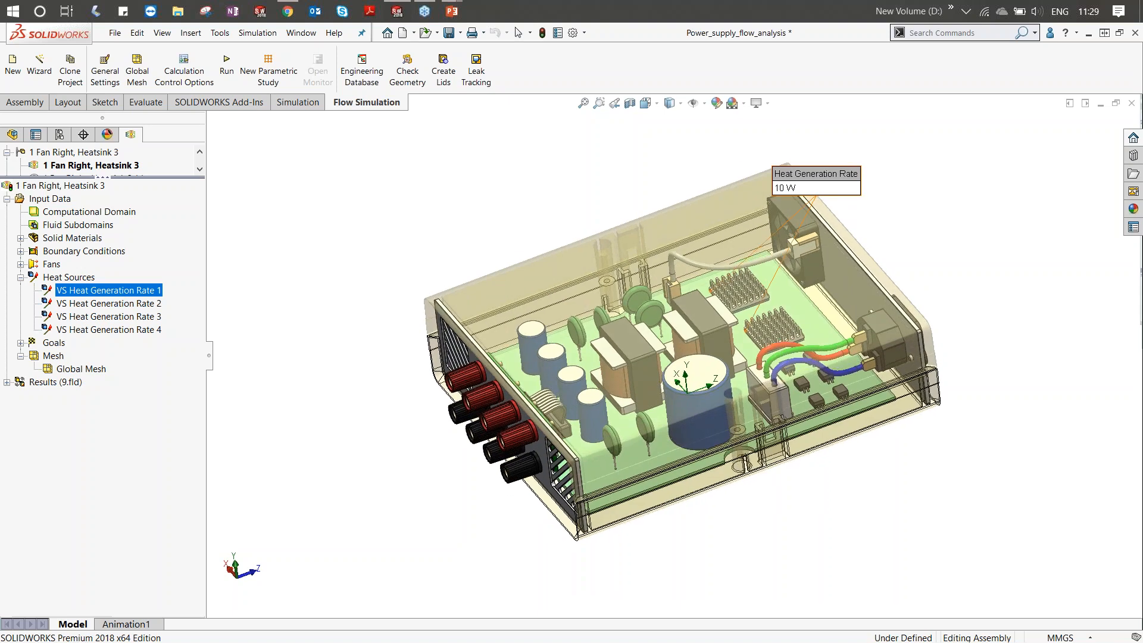
{"action": "left_click", "coordinate": [154, 305]}
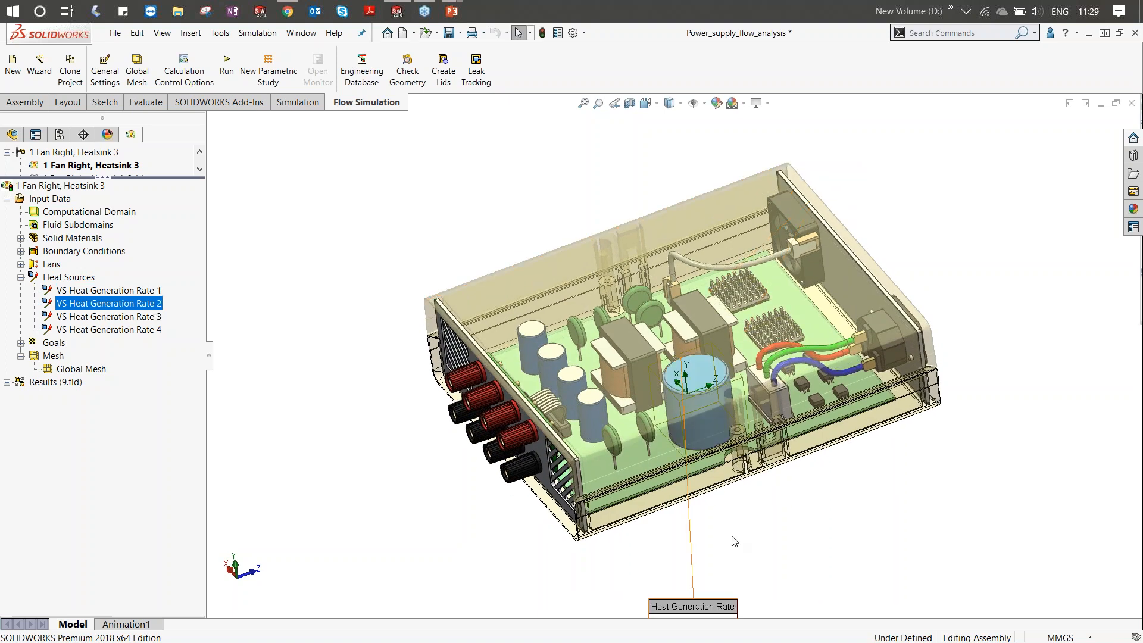
{"action": "left_click_drag", "start_coordinate": [694, 609], "coordinate": [738, 530]}
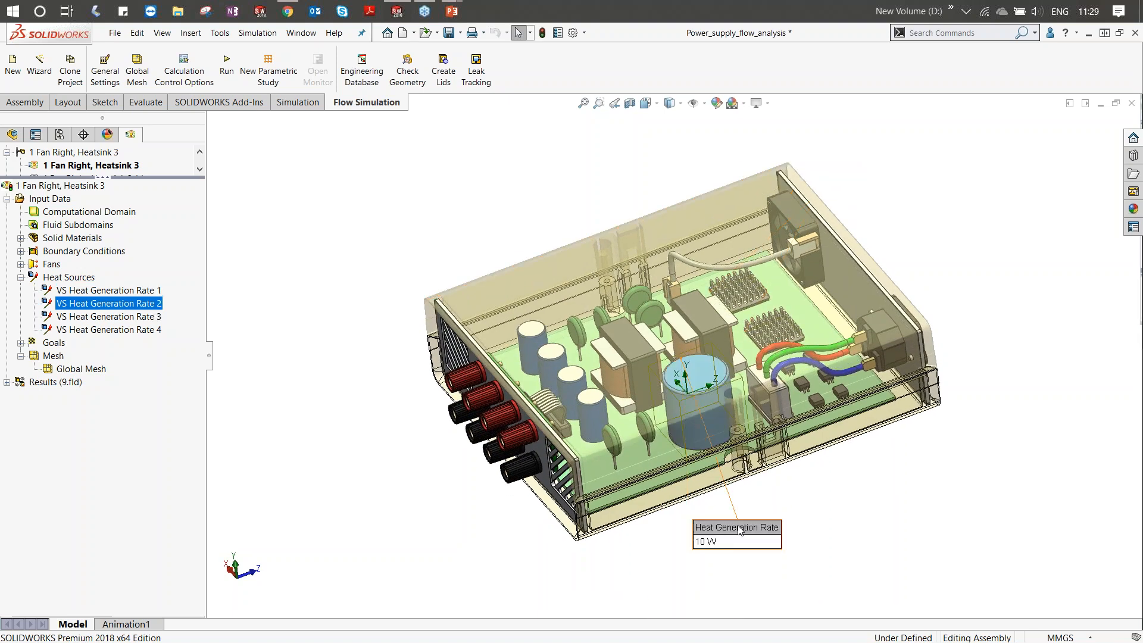
- Show VS Heat Generation Rate 3 and 4 on the model and place their callouts beside the enclosure for inspection
{"action": "left_click", "coordinate": [127, 320]}
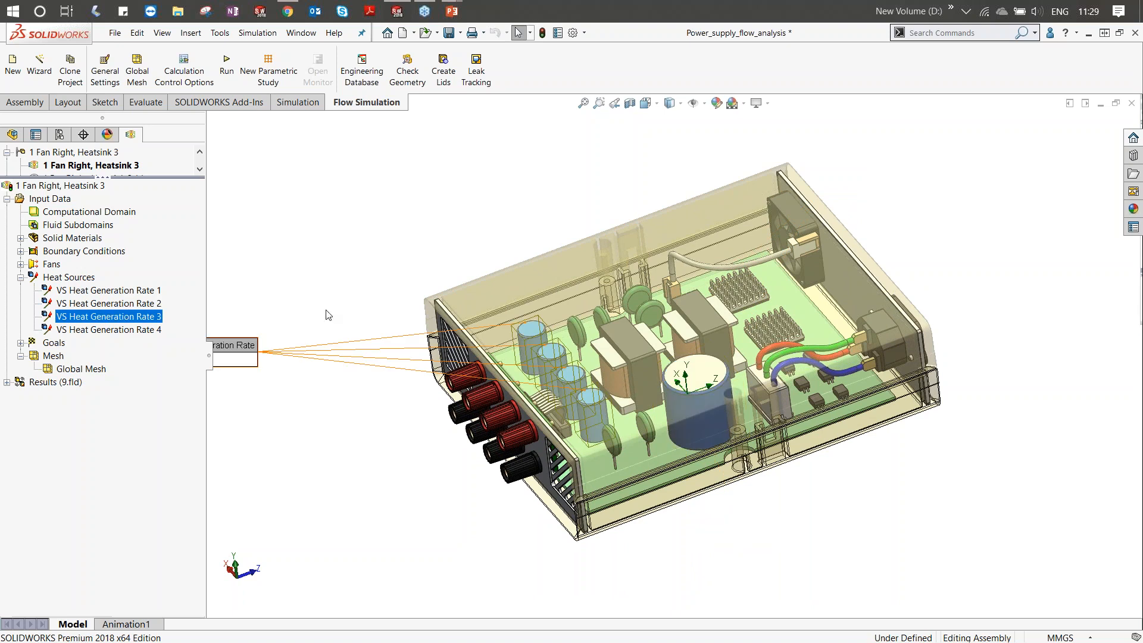
{"action": "left_click_drag", "start_coordinate": [235, 345], "coordinate": [333, 303]}
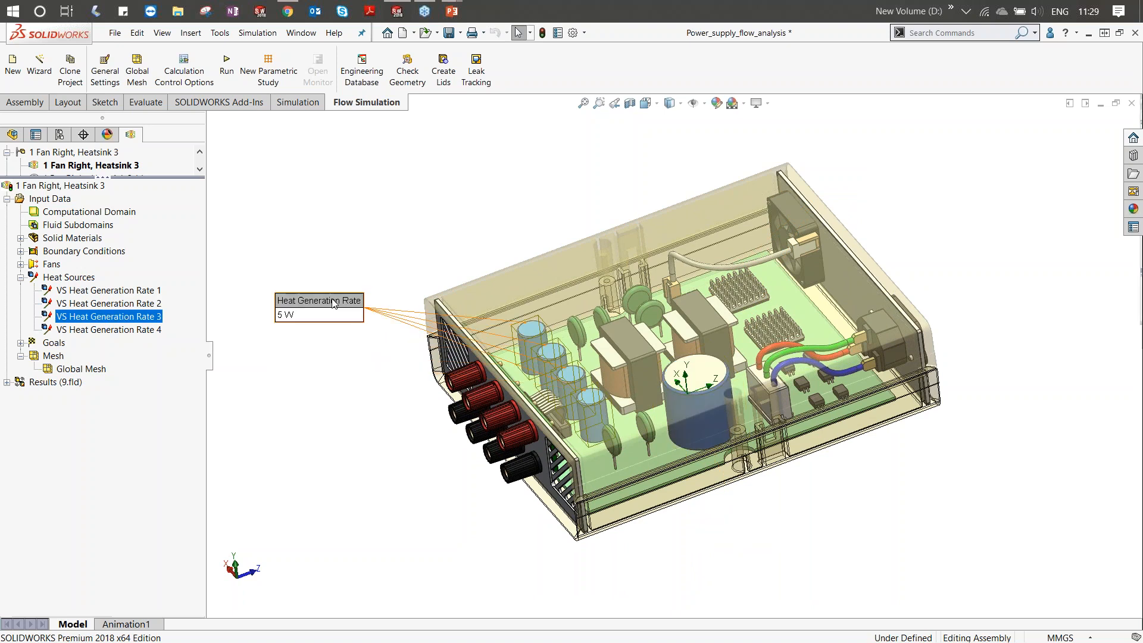
{"action": "left_click", "coordinate": [126, 329]}
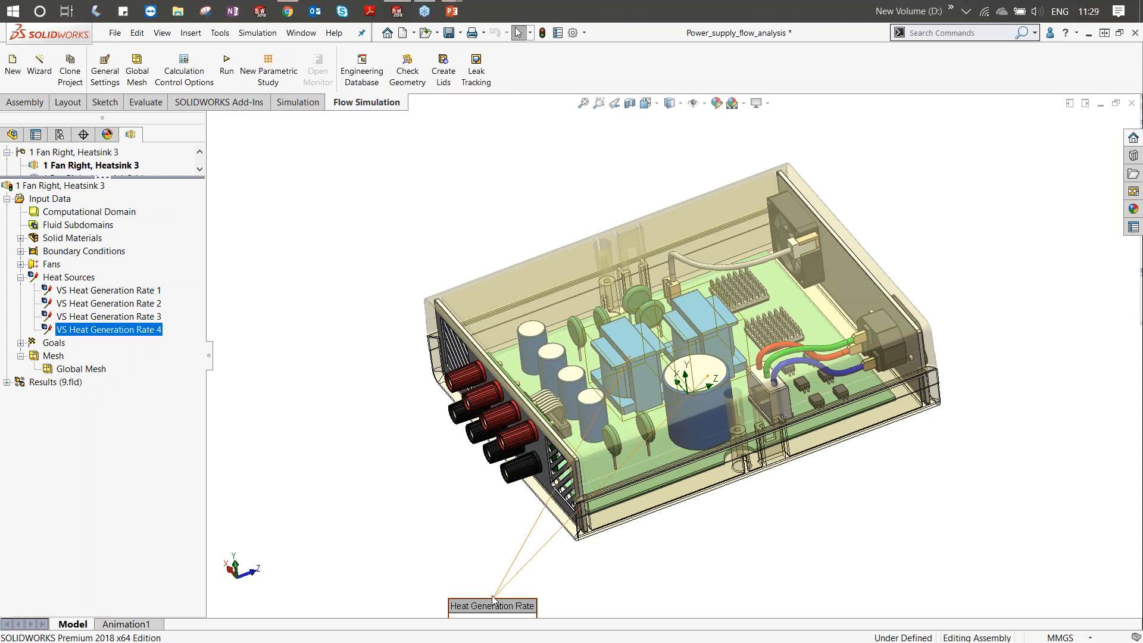
{"action": "left_click_drag", "start_coordinate": [490, 605], "coordinate": [448, 539]}
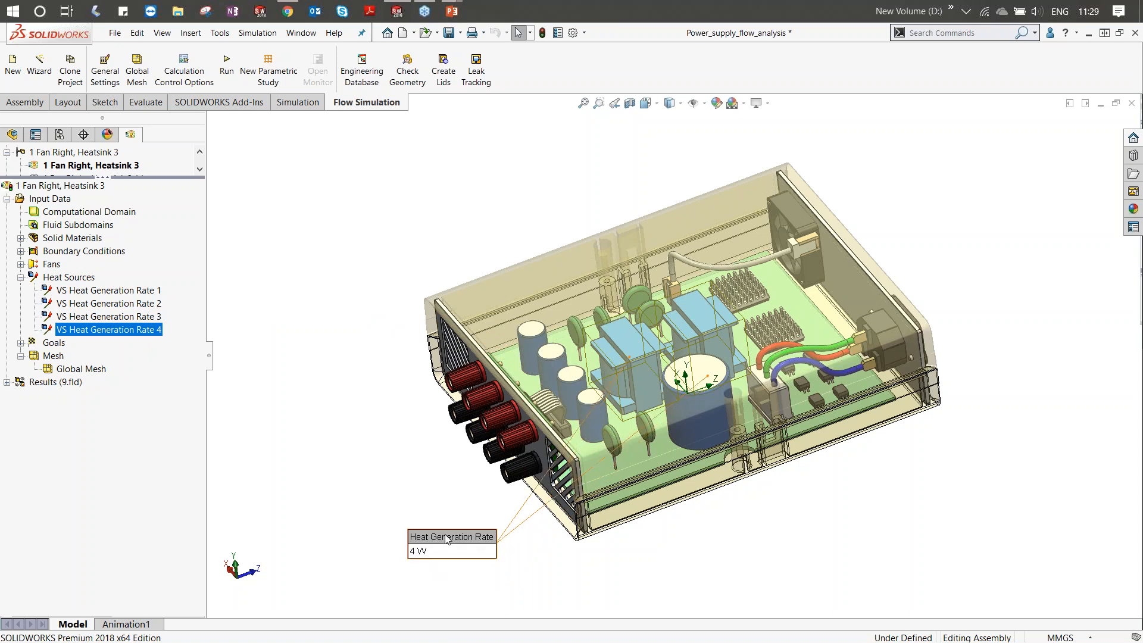
- Collapse the heat sources, list the project's goals and review the goal types available for insertion
{"action": "left_click", "coordinate": [20, 277]}
{"action": "left_click", "coordinate": [20, 290]}
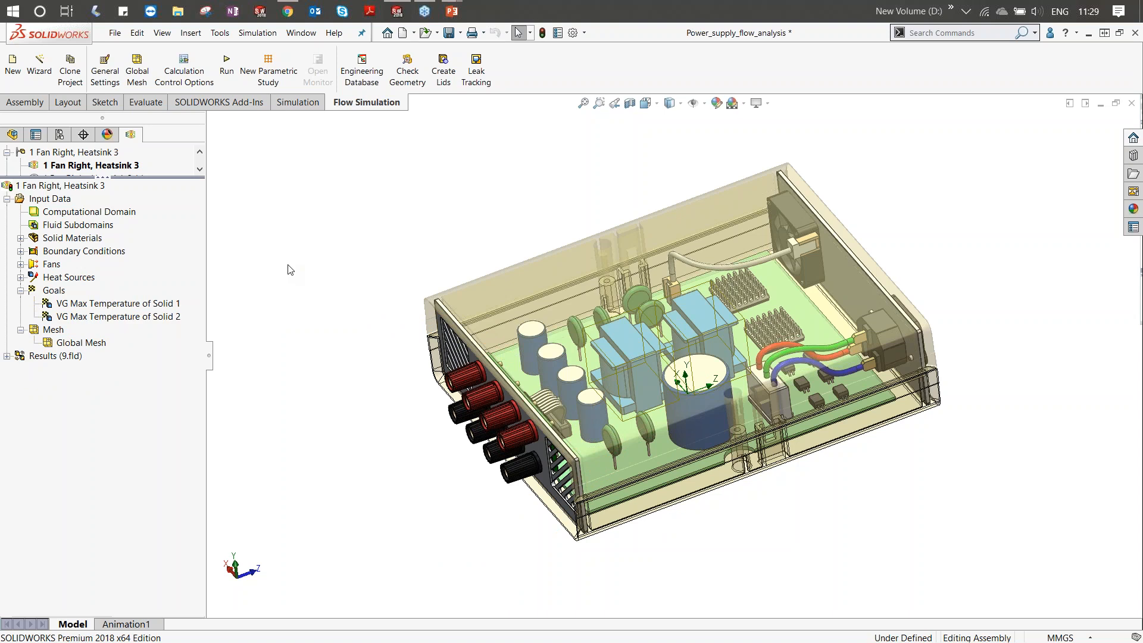
{"action": "right_click", "coordinate": [62, 292]}
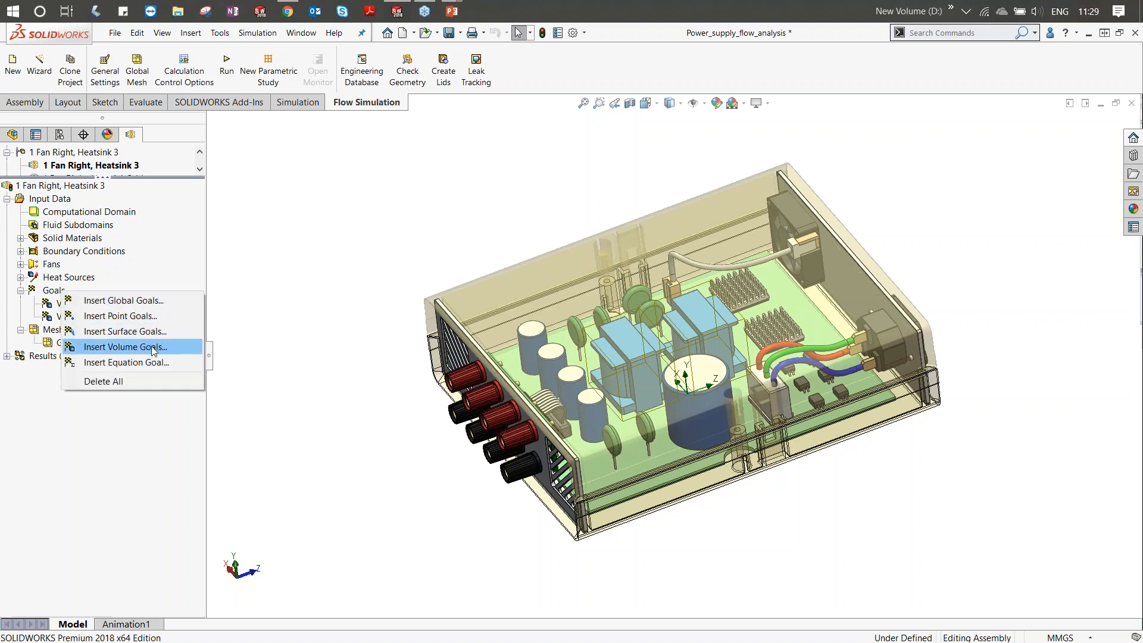
{"action": "left_click", "coordinate": [320, 271]}
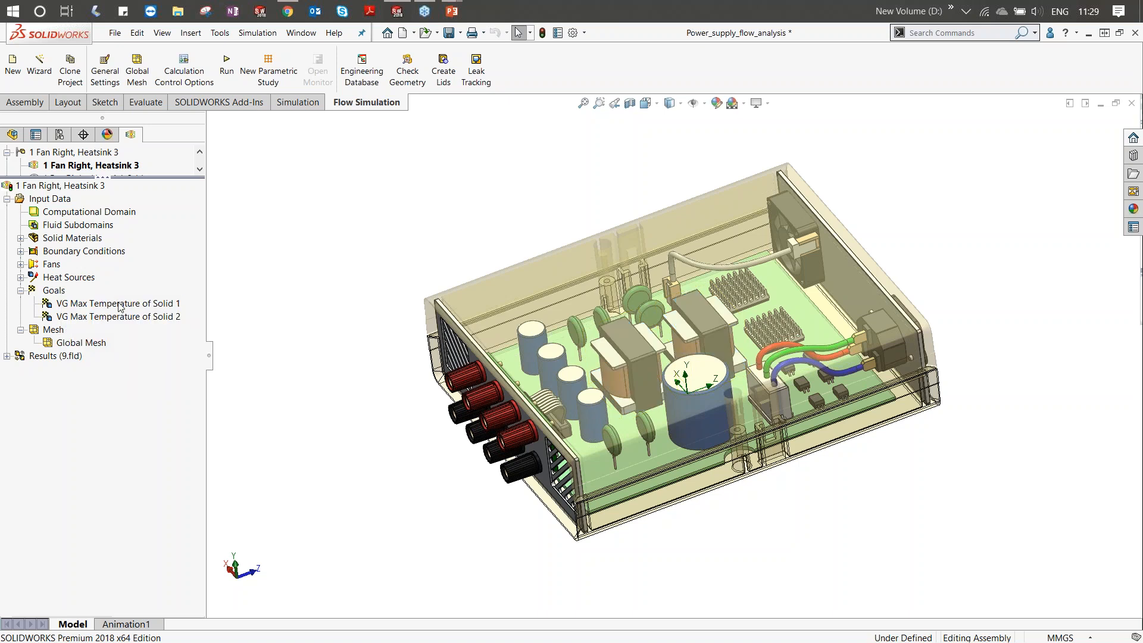
- Inspect the component and parameter settings in the definition of VG Max Temperature of Solid 1, and close it without changes
{"action": "left_click", "coordinate": [119, 304]}
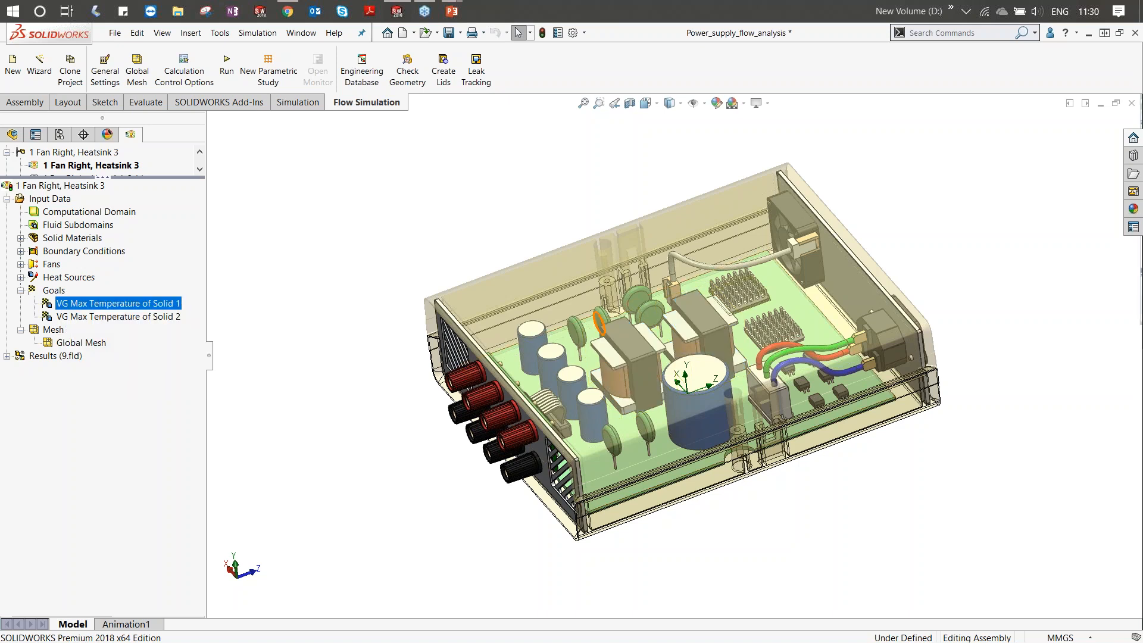
{"action": "right_click", "coordinate": [168, 313]}
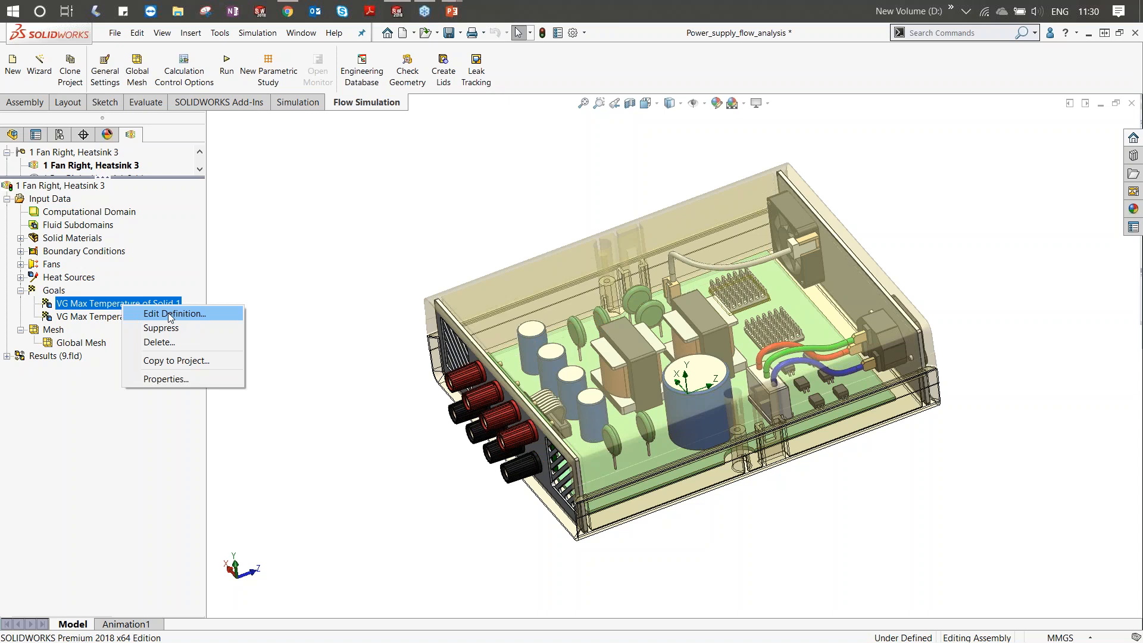
{"action": "left_click", "coordinate": [169, 314]}
{"action": "left_click", "coordinate": [117, 217]}
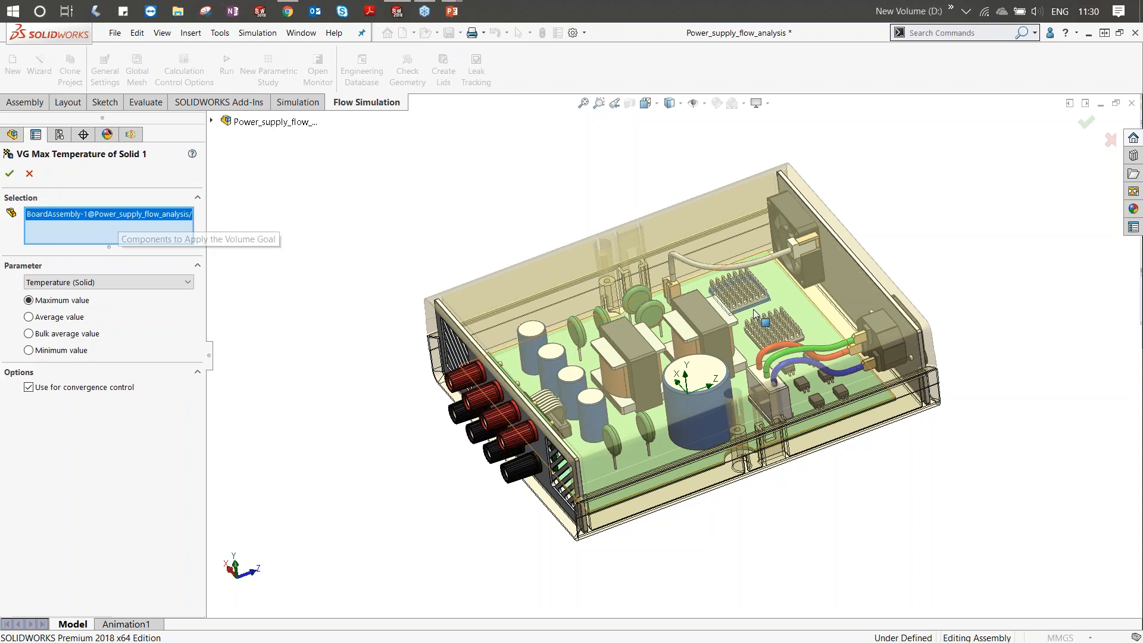
{"action": "scroll", "coordinate": [772, 296], "scroll_direction": "down", "scroll_amount": 5}
{"action": "scroll", "coordinate": [720, 330], "scroll_direction": "down", "scroll_amount": 3}
{"action": "middle_click_drag", "start_coordinate": [719, 326], "coordinate": [570, 364]}
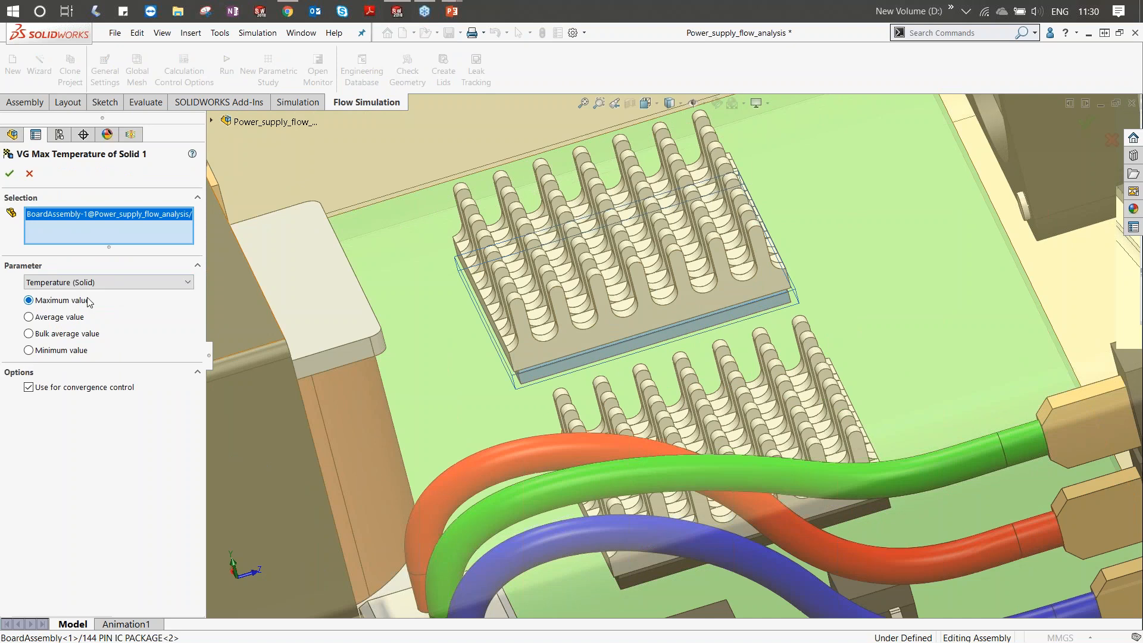
{"action": "left_click", "coordinate": [29, 175]}
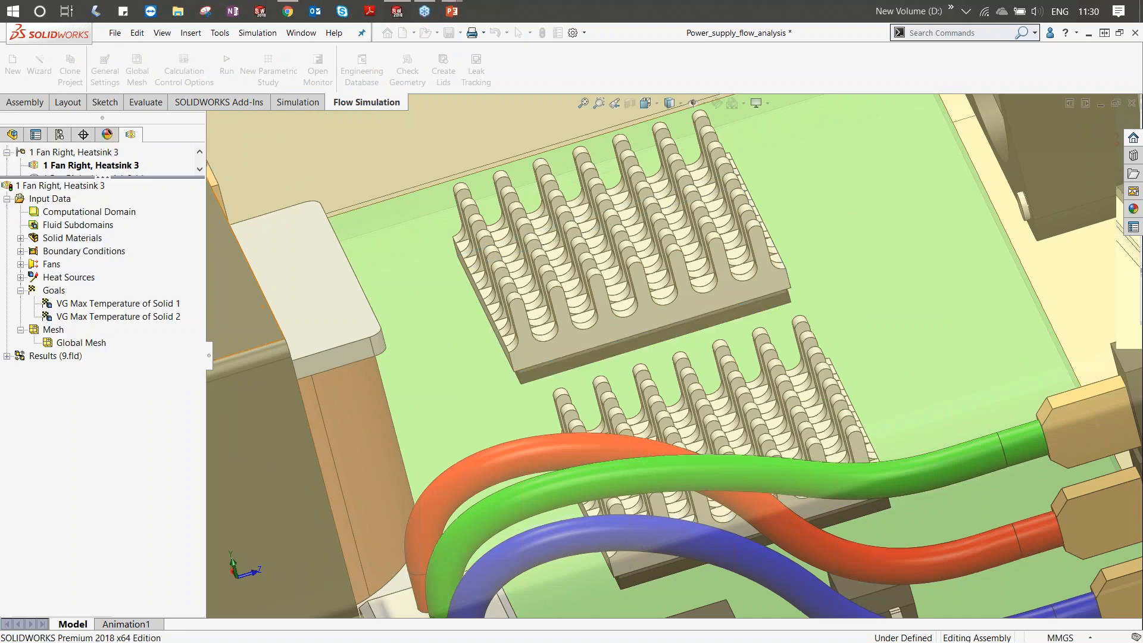
- Locate the component used by the VG Max Temperature of Solid 2 goal on the circuit board, and clear the selection
{"action": "left_click", "coordinate": [583, 103]}
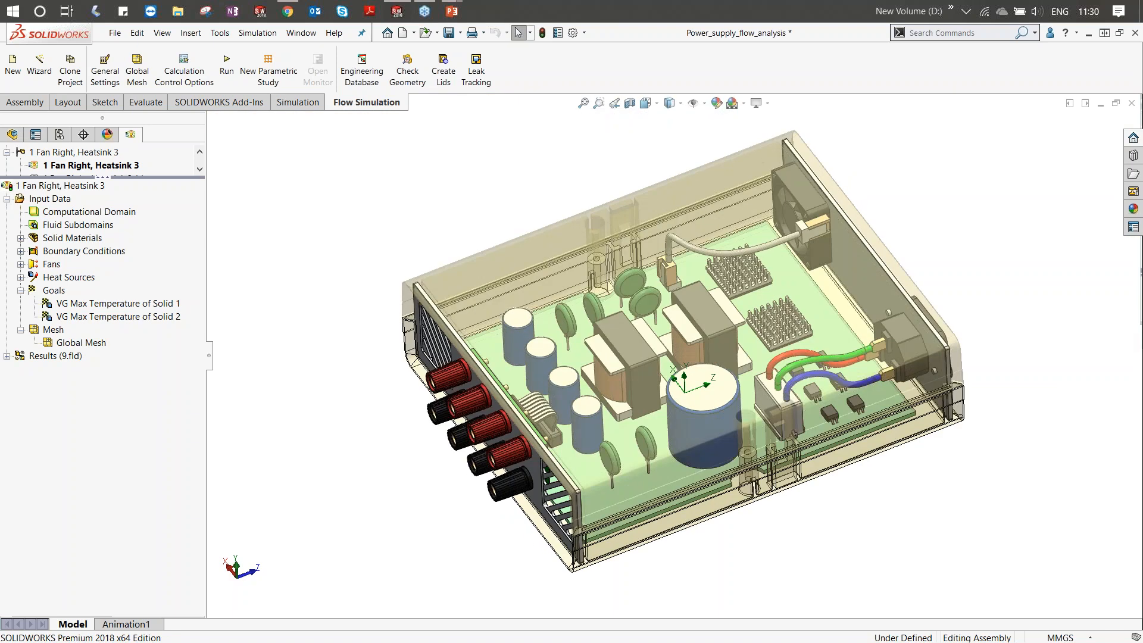
{"action": "scroll", "coordinate": [801, 335], "scroll_direction": "down", "scroll_amount": 6}
{"action": "left_click", "coordinate": [165, 318]}
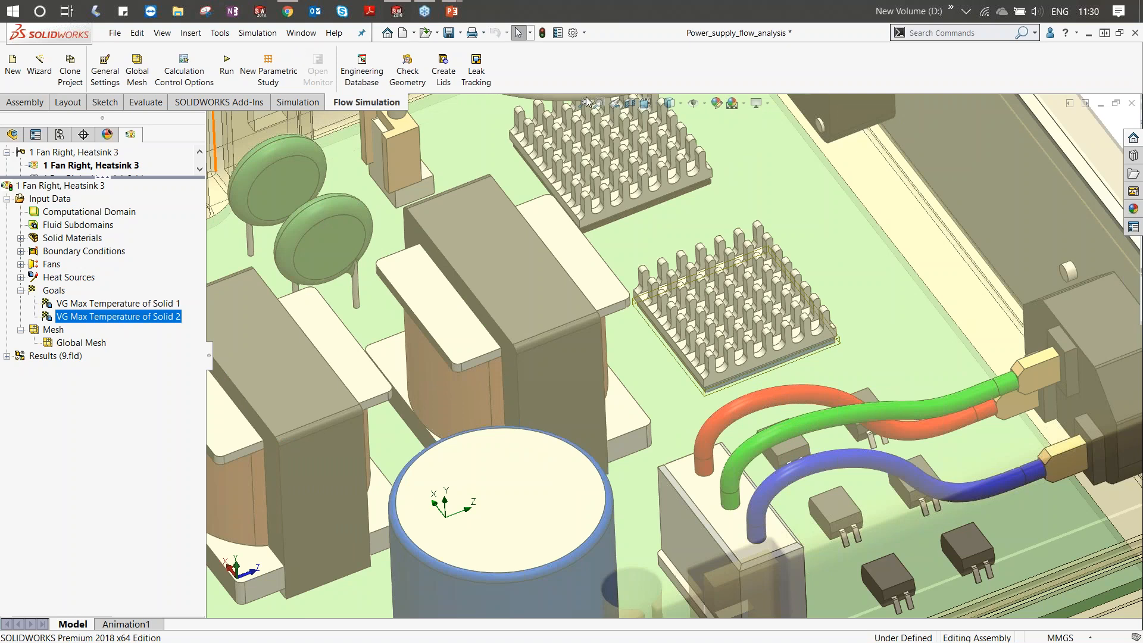
{"action": "key", "text": "f"}
{"action": "left_click", "coordinate": [470, 225]}
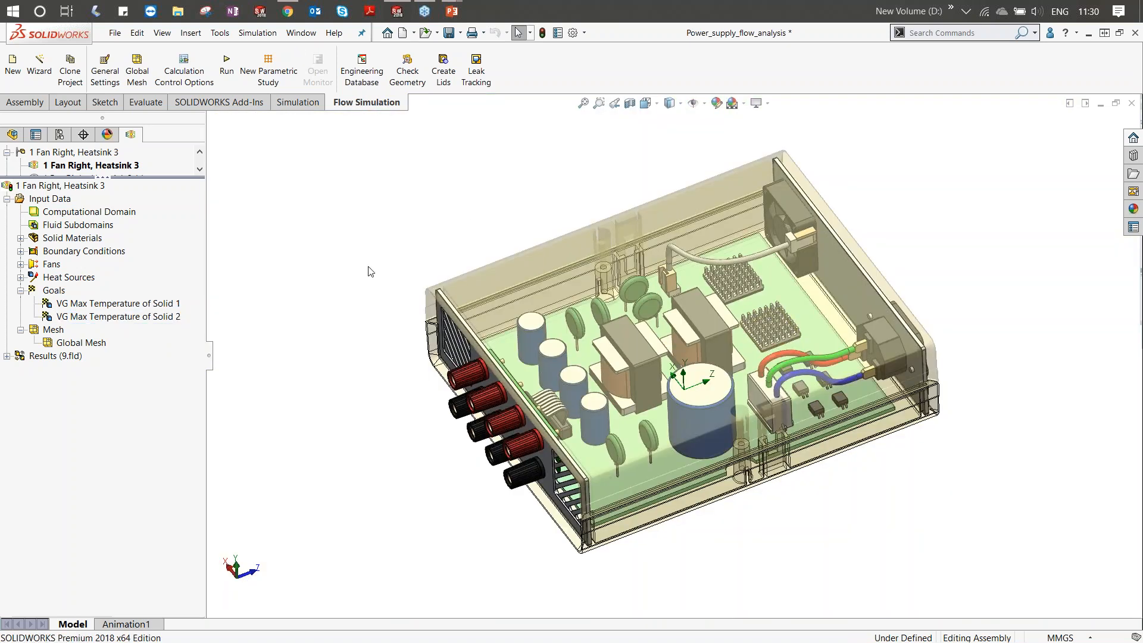
- Collapse the goals and mesh, expand the results and show Cut Plot 1 on the model
{"action": "left_click", "coordinate": [20, 290]}
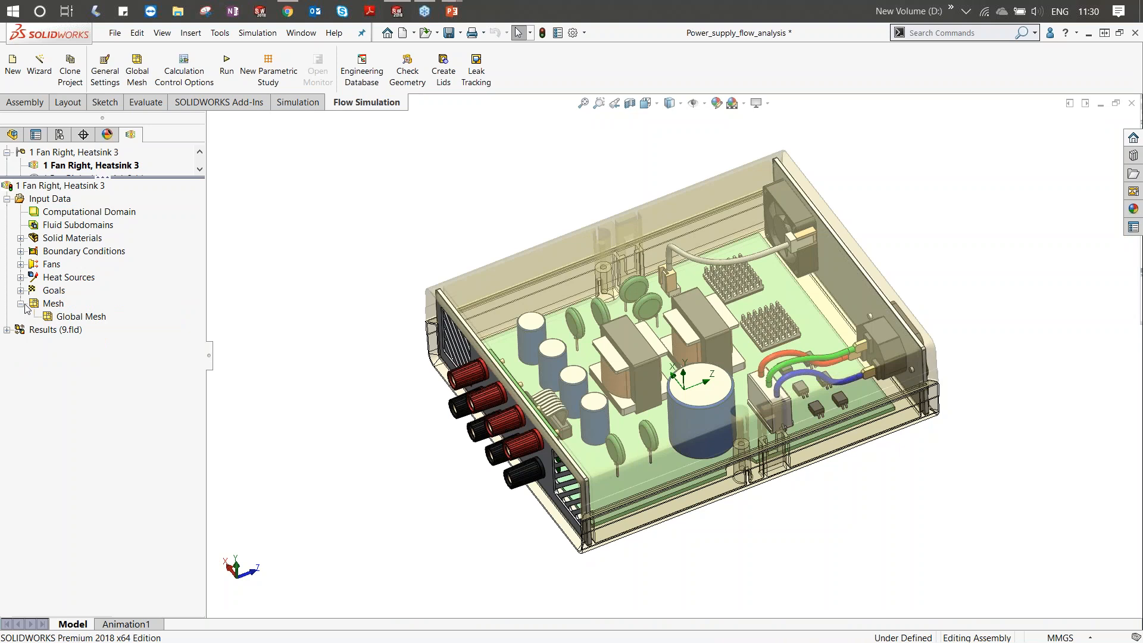
{"action": "left_click", "coordinate": [21, 303]}
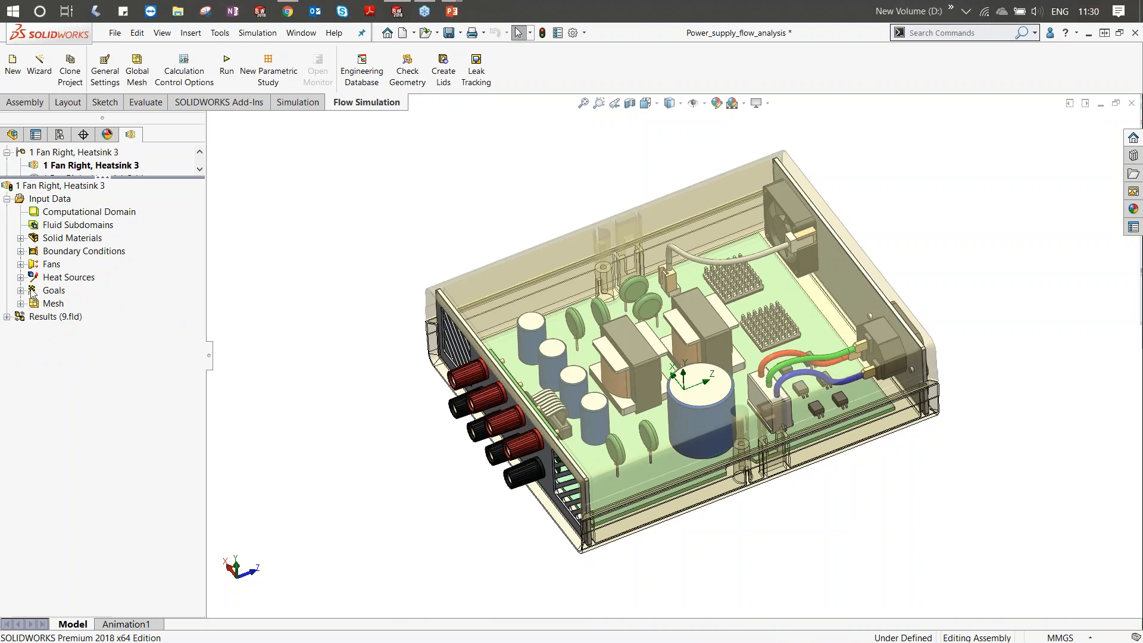
{"action": "left_click", "coordinate": [7, 317]}
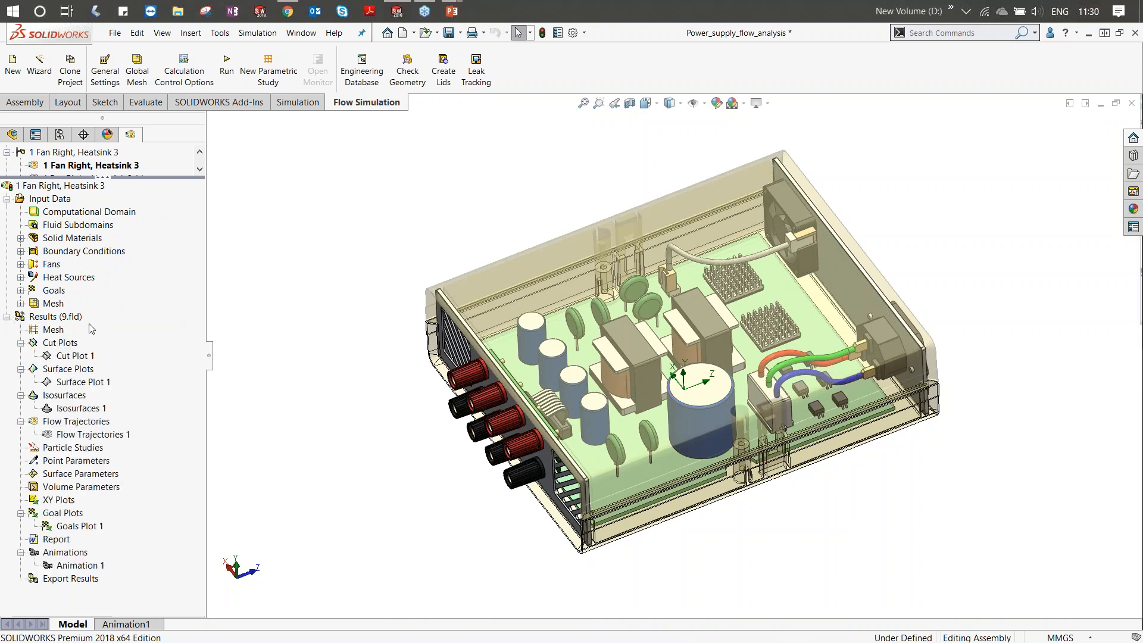
{"action": "left_click", "coordinate": [85, 357]}
{"action": "right_click", "coordinate": [84, 357]}
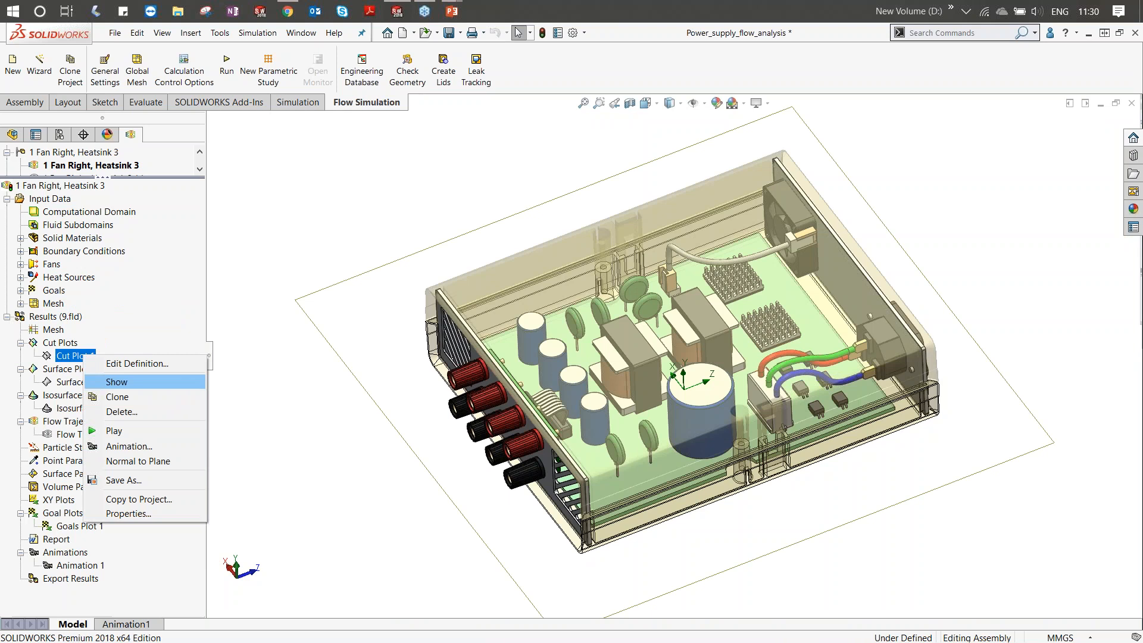
{"action": "left_click", "coordinate": [117, 382]}
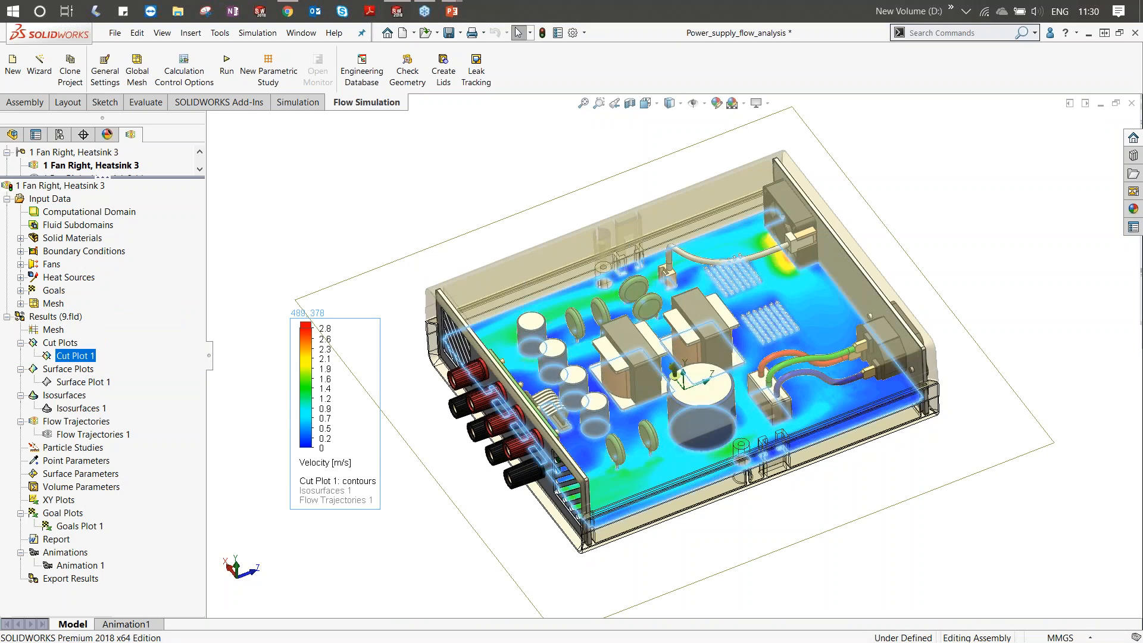
- Move the cut plot legend higher beside the enclosure and change its displayed parameter to Temperature
{"action": "left_click", "coordinate": [370, 248]}
{"action": "left_click_drag", "start_coordinate": [309, 398], "coordinate": [283, 247]}
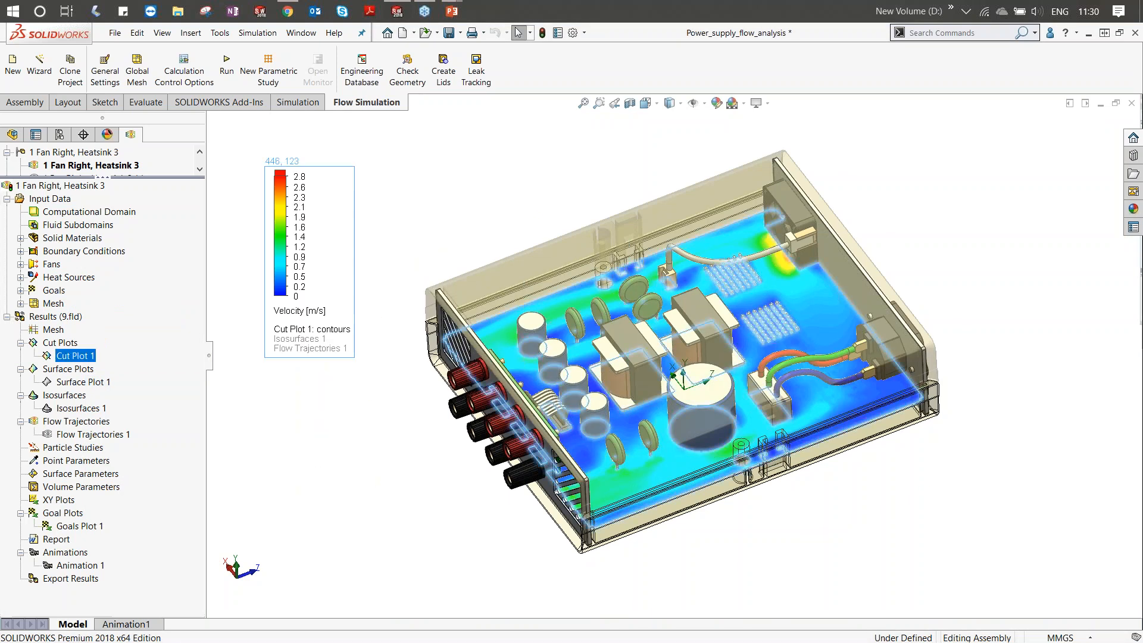
{"action": "left_click", "coordinate": [300, 310]}
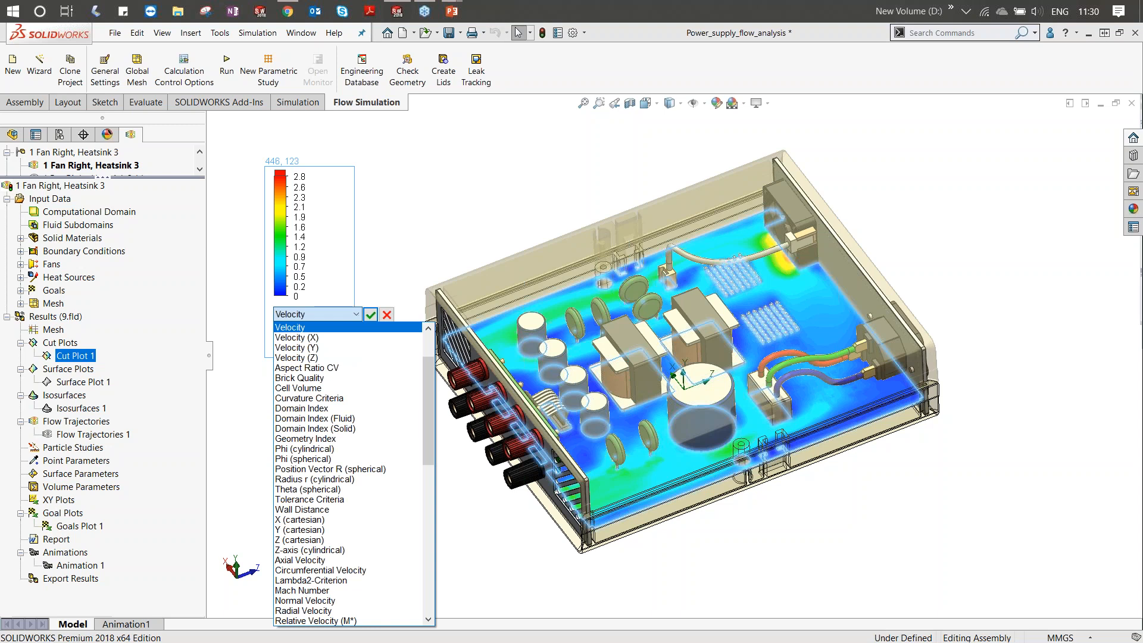
{"action": "scroll", "coordinate": [422, 400], "scroll_direction": "up", "scroll_amount": 2}
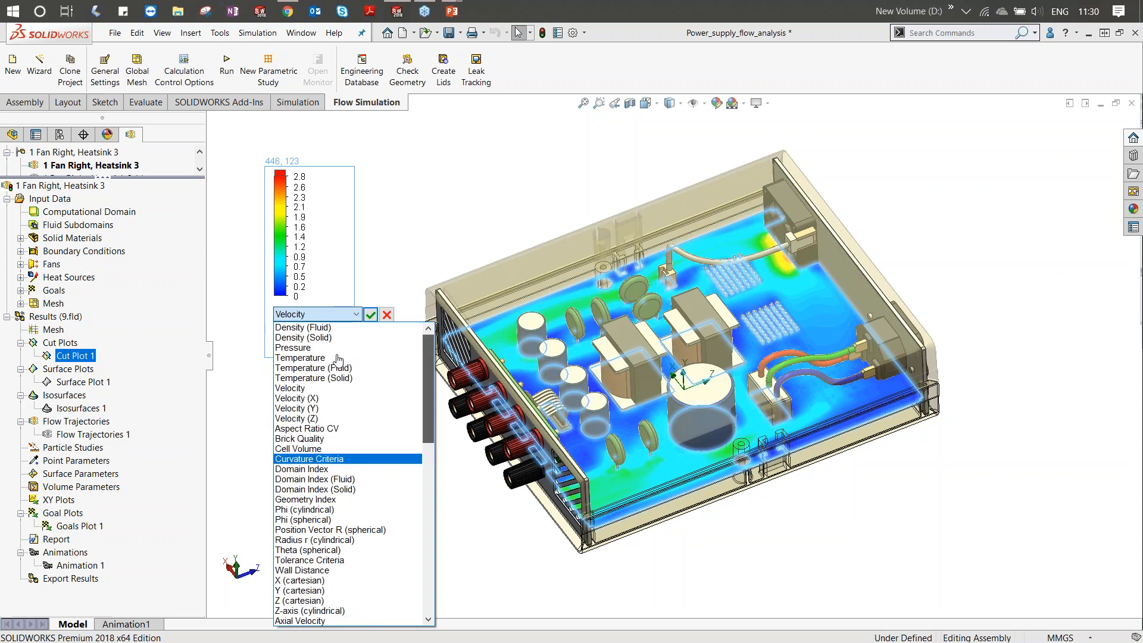
{"action": "left_click", "coordinate": [322, 357]}
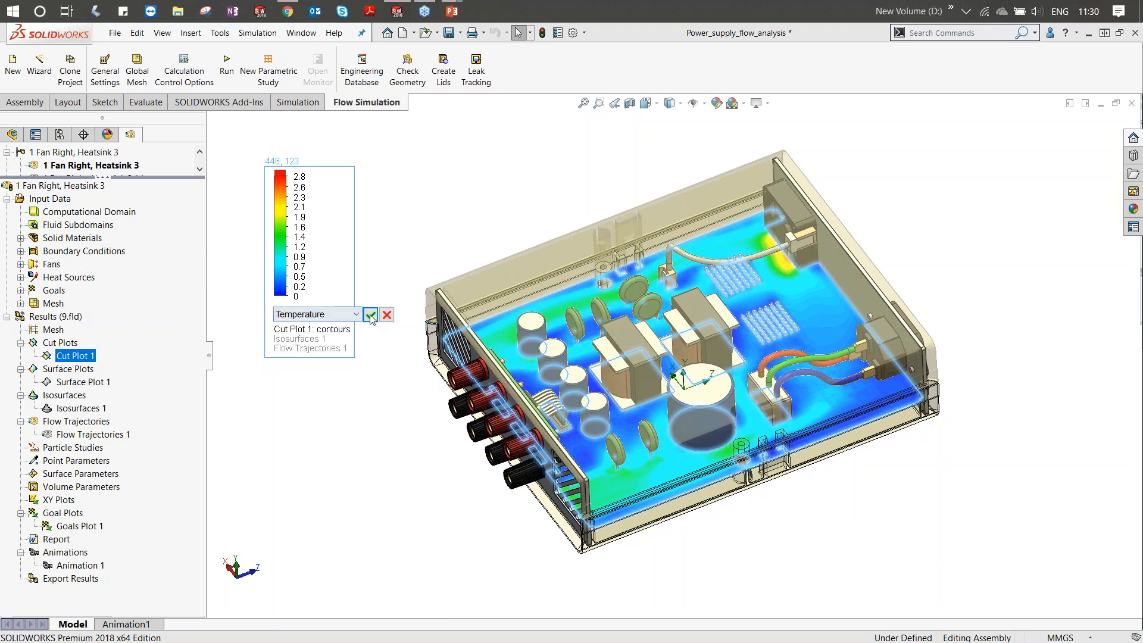
{"action": "left_click", "coordinate": [371, 316]}
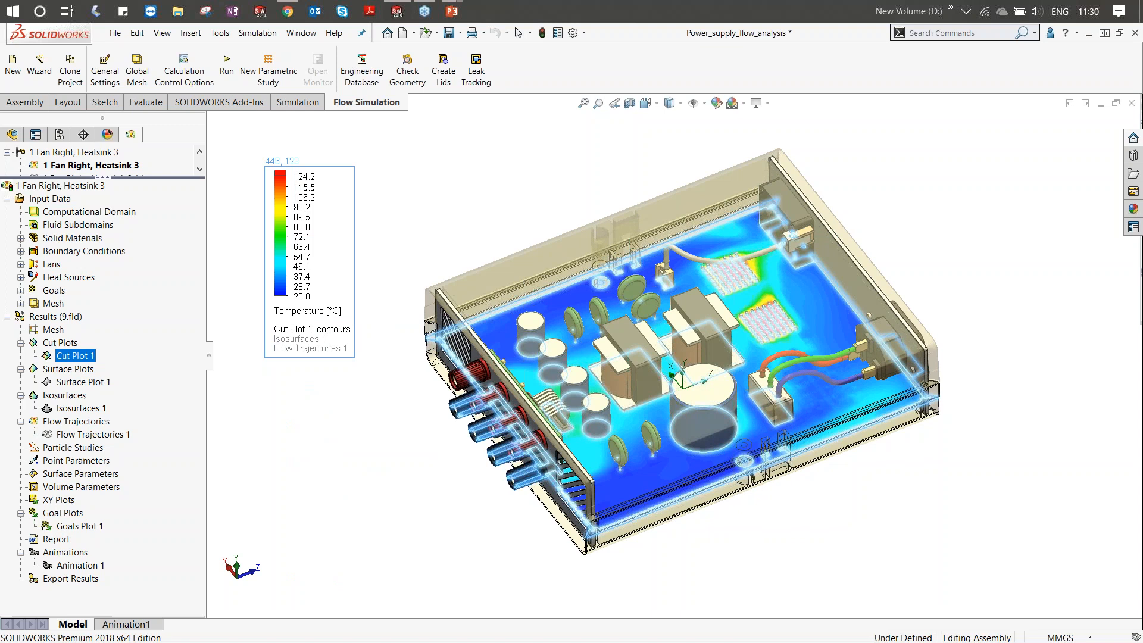
- Open Cut Plot 1's definition, enable the preview, and move the plane up through the components and back to an offset of -0.024529398 m
{"action": "right_click", "coordinate": [75, 355]}
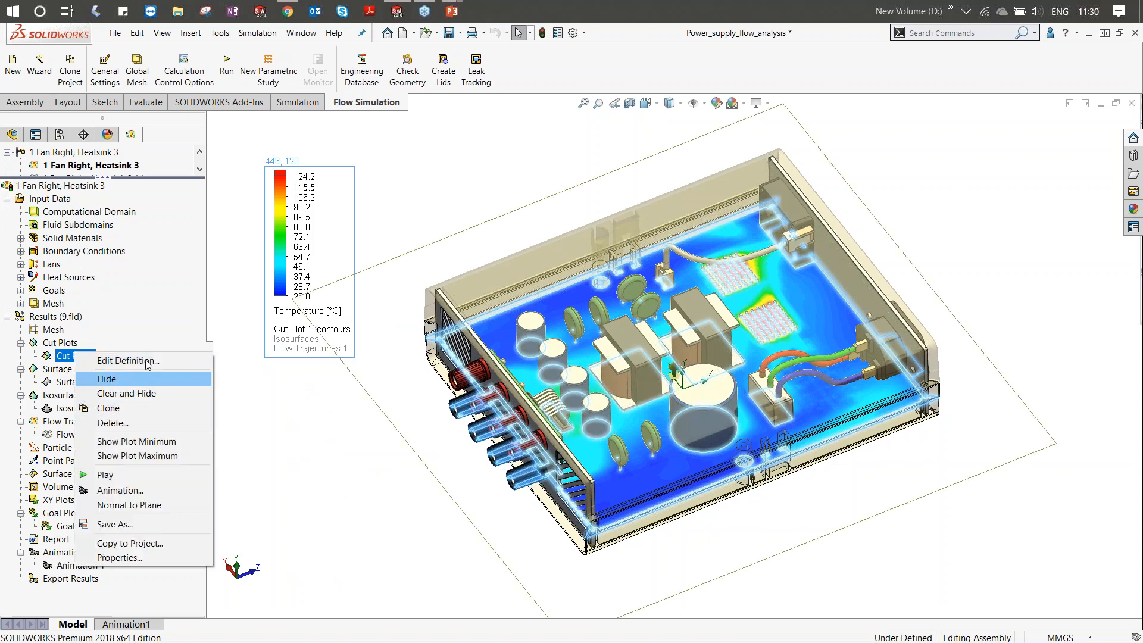
{"action": "left_click", "coordinate": [147, 362]}
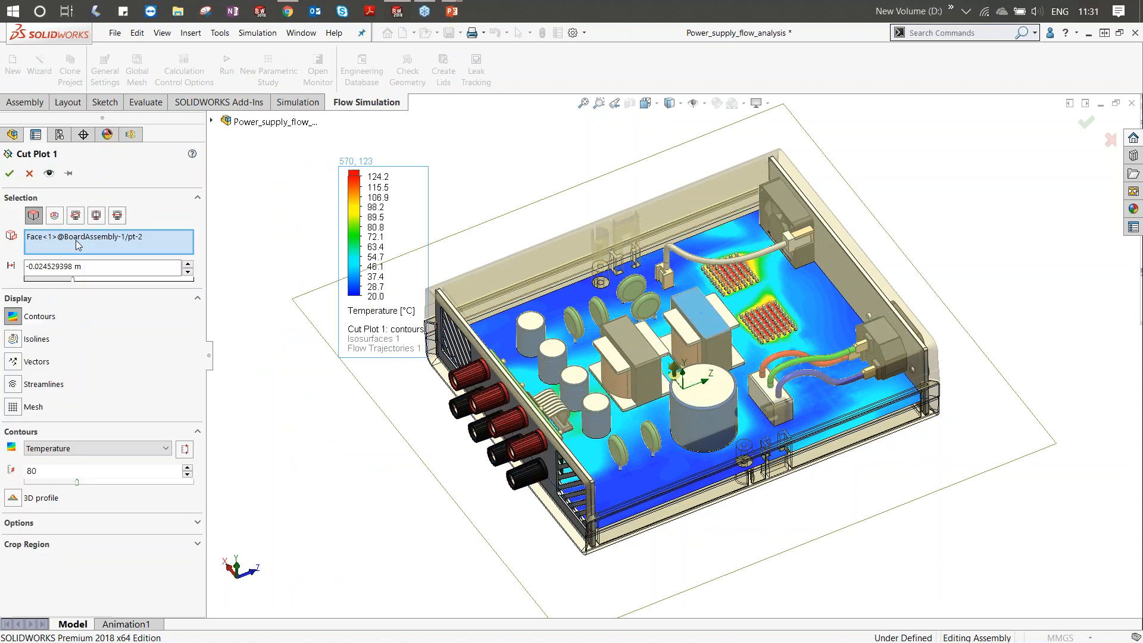
{"action": "middle_click_drag", "start_coordinate": [677, 432], "coordinate": [670, 406]}
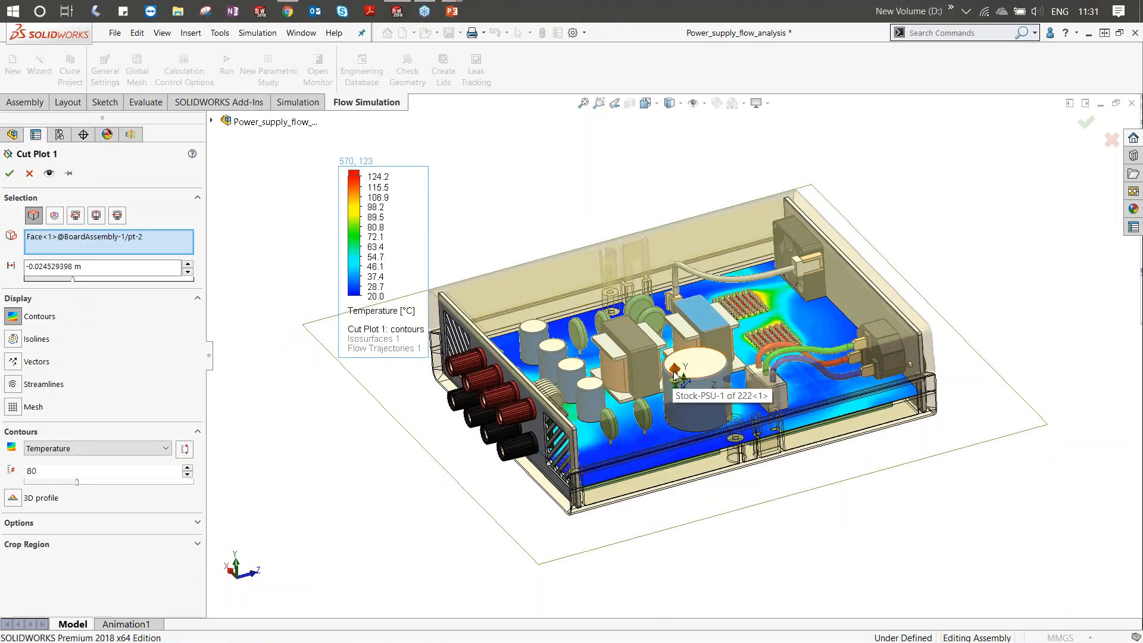
{"action": "mouse_move", "coordinate": [674, 375]}
{"action": "left_mouse_down"}
{"action": "mouse_move", "coordinate": [677, 389]}
{"action": "mouse_move", "coordinate": [675, 375]}
{"action": "left_mouse_up"}
{"action": "left_click", "coordinate": [50, 174]}
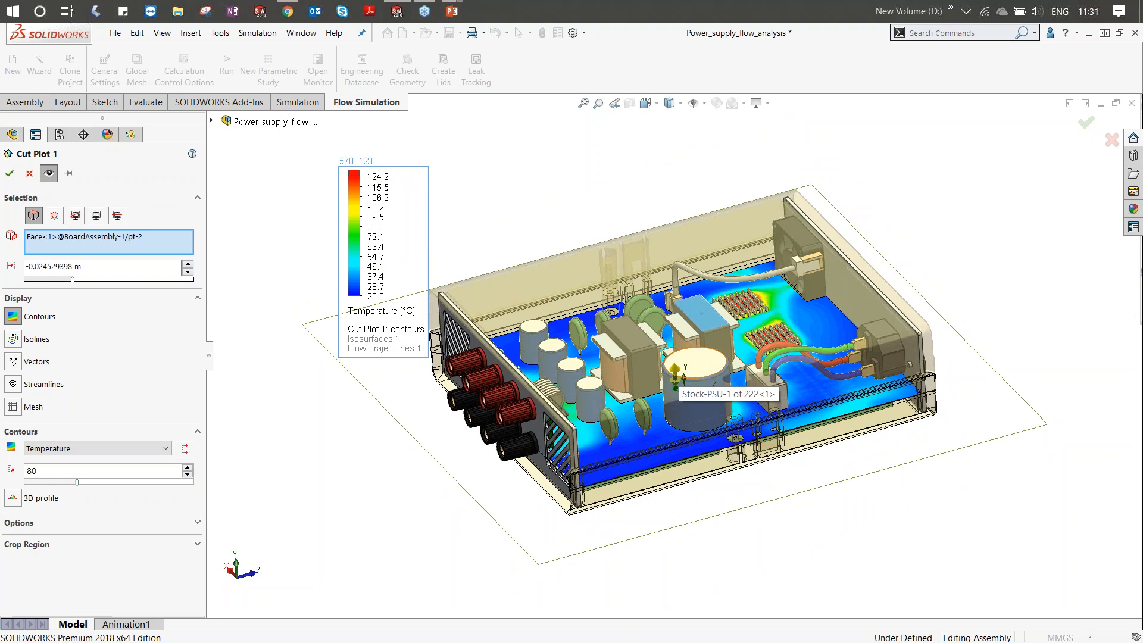
{"action": "left_click_drag", "start_coordinate": [675, 374], "coordinate": [675, 333]}
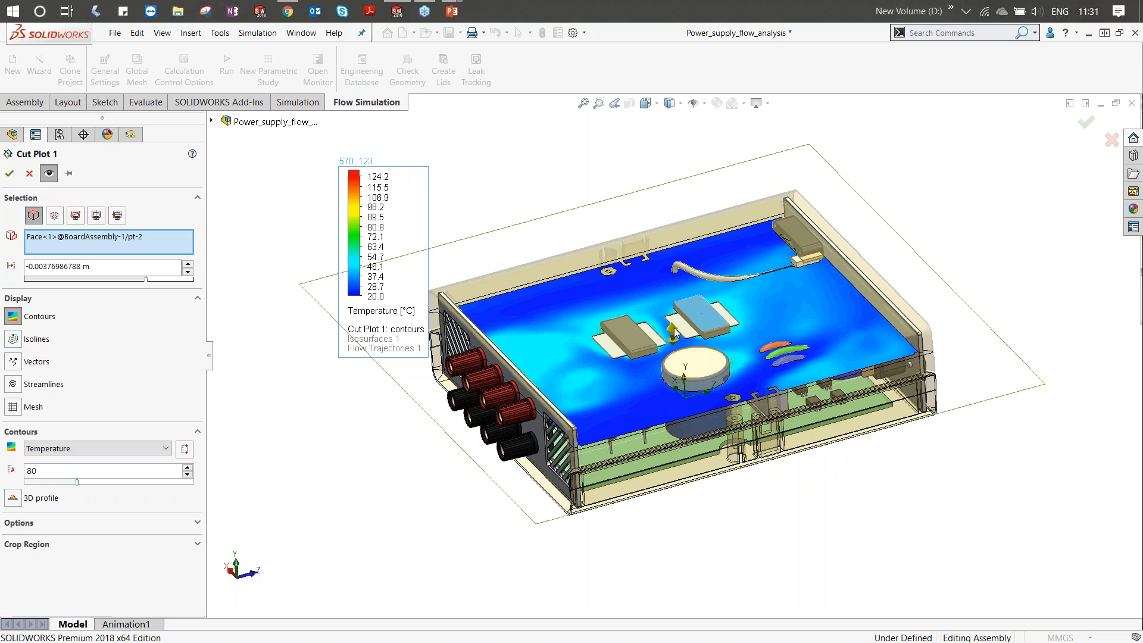
{"action": "left_click_drag", "start_coordinate": [676, 339], "coordinate": [682, 370]}
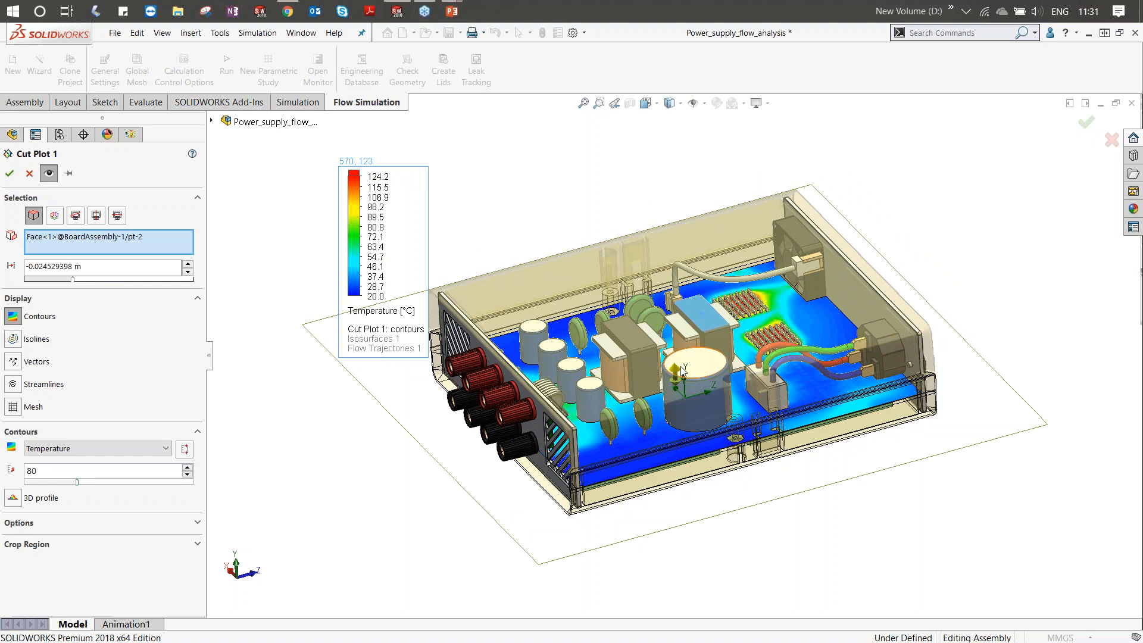
- Cancel the Cut Plot 1 definition and rescale the temperature legend to a maximum of 130.2 °C and a minimum of 20.4768092 °C
{"action": "left_click", "coordinate": [30, 173]}
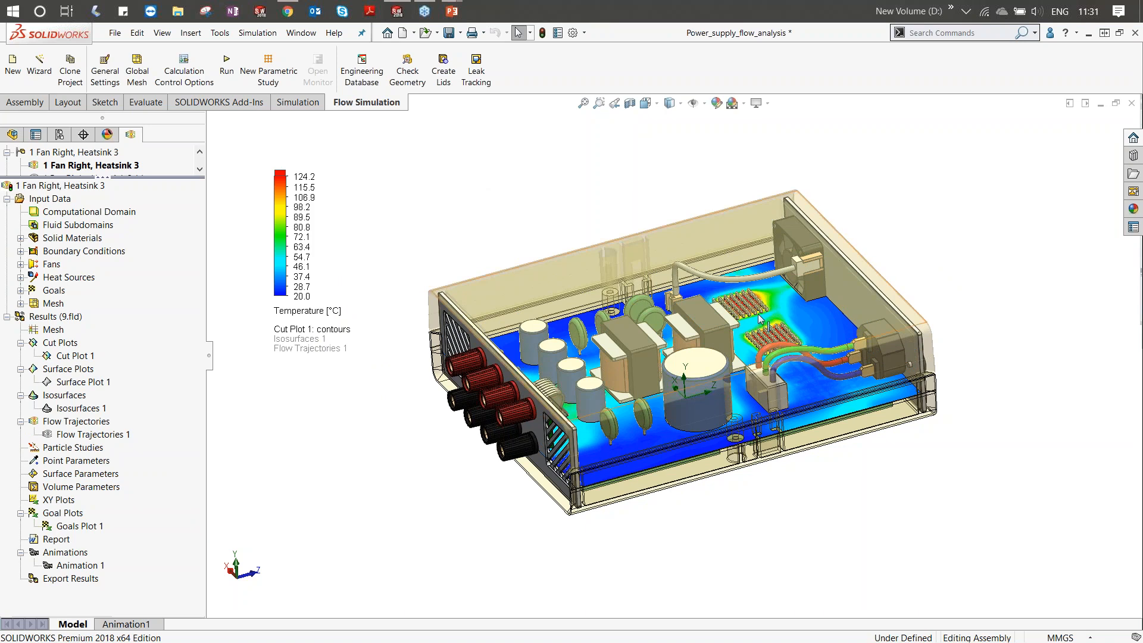
{"action": "scroll", "coordinate": [713, 314], "scroll_direction": "down", "scroll_amount": 4}
{"action": "scroll", "coordinate": [712, 314], "scroll_direction": "down", "scroll_amount": 3}
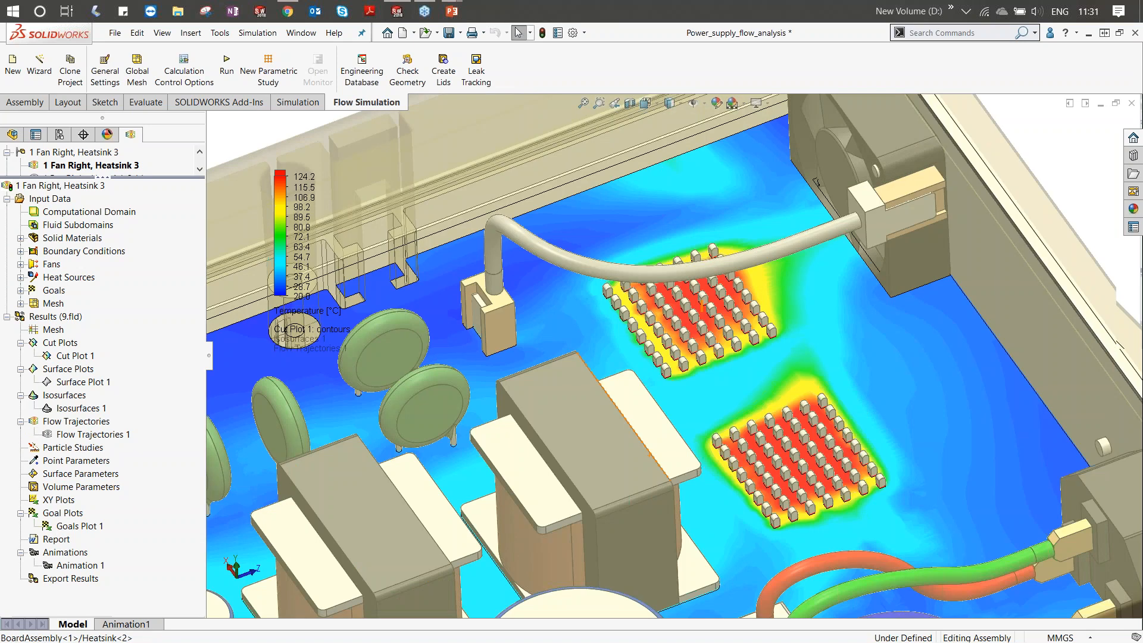
{"action": "left_click", "coordinate": [304, 177]}
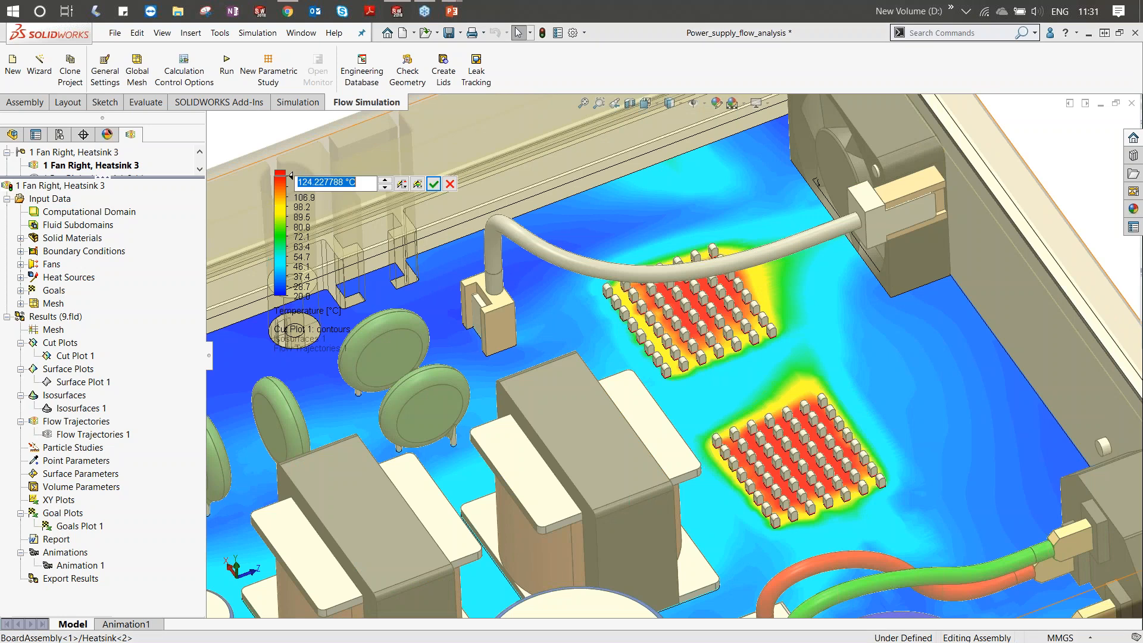
{"action": "left_click", "coordinate": [419, 185]}
{"action": "left_click", "coordinate": [434, 185]}
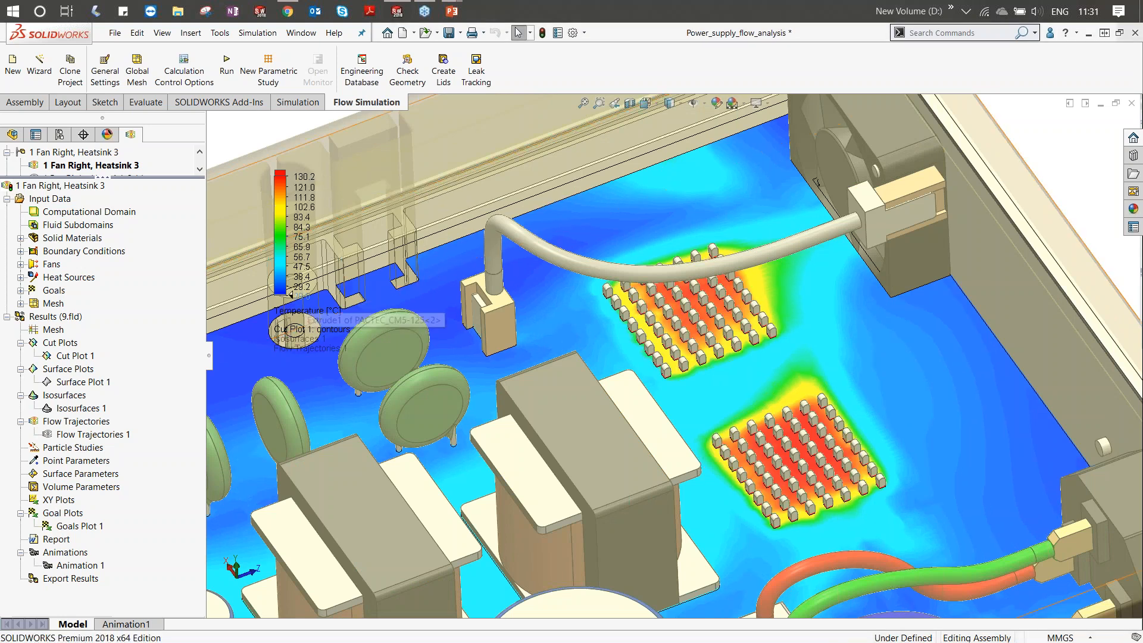
{"action": "left_click", "coordinate": [302, 296]}
{"action": "left_click", "coordinate": [418, 303]}
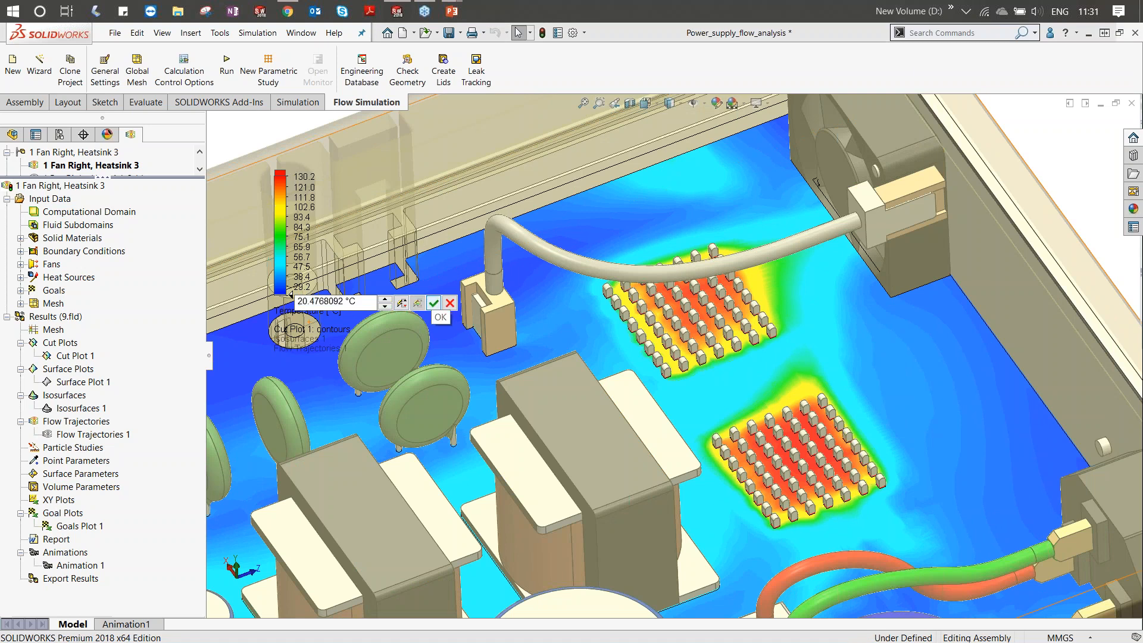
{"action": "left_click", "coordinate": [435, 303]}
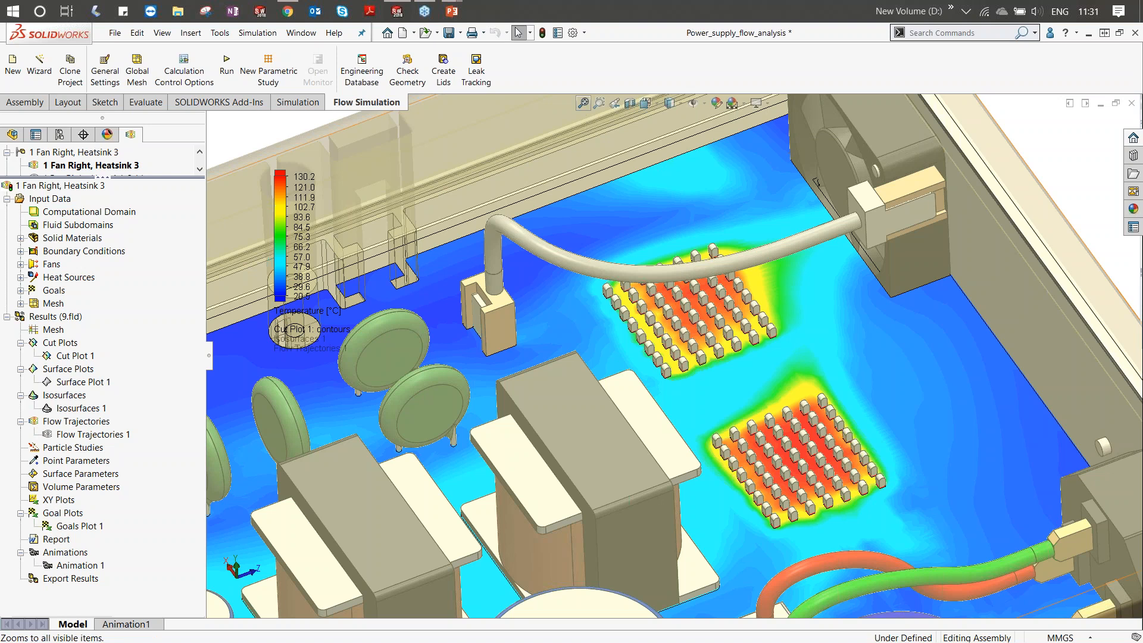
{"action": "left_click", "coordinate": [583, 103]}
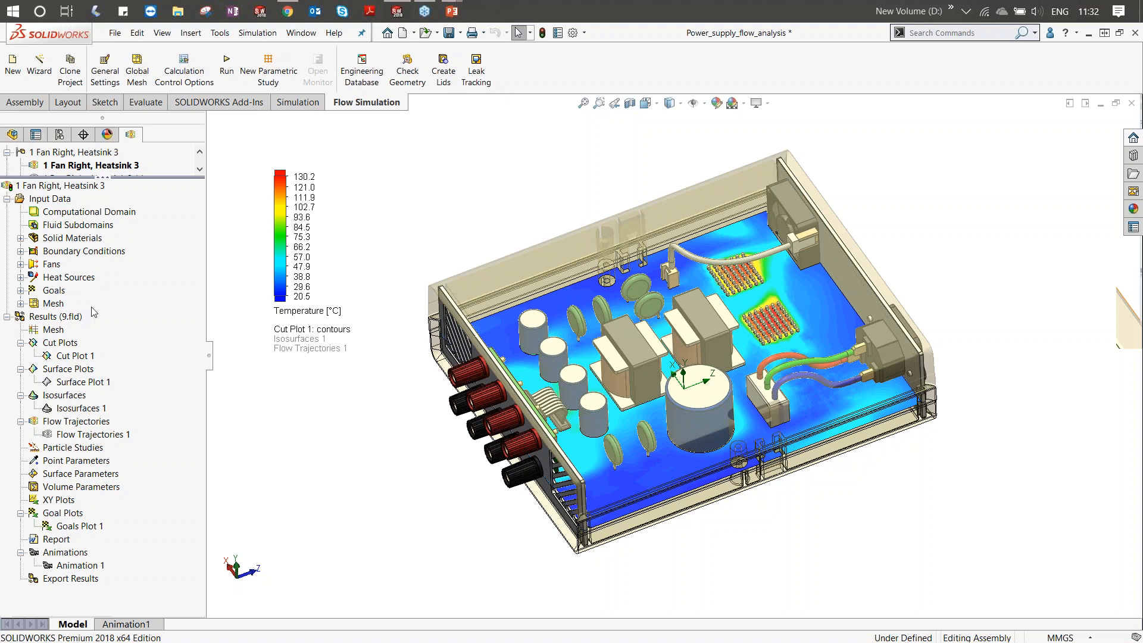
- Hide Cut Plot 1 and show Flow Trajectories 1 on the model, accepting the graphics card warning
{"action": "right_click", "coordinate": [81, 360]}
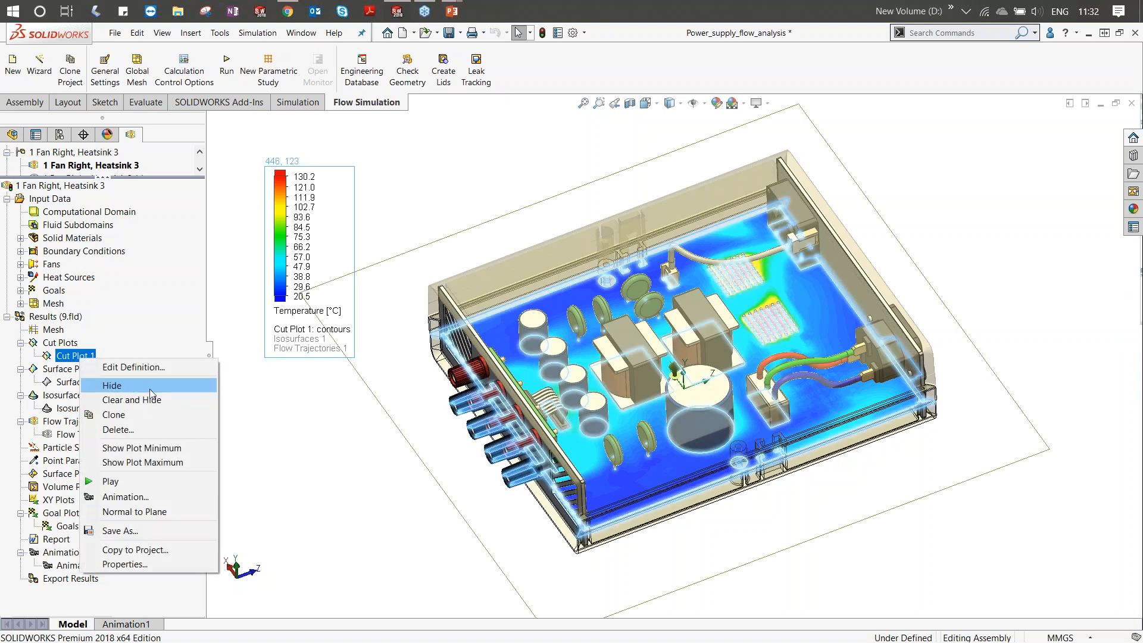
{"action": "left_click", "coordinate": [149, 388]}
{"action": "right_click", "coordinate": [118, 435]}
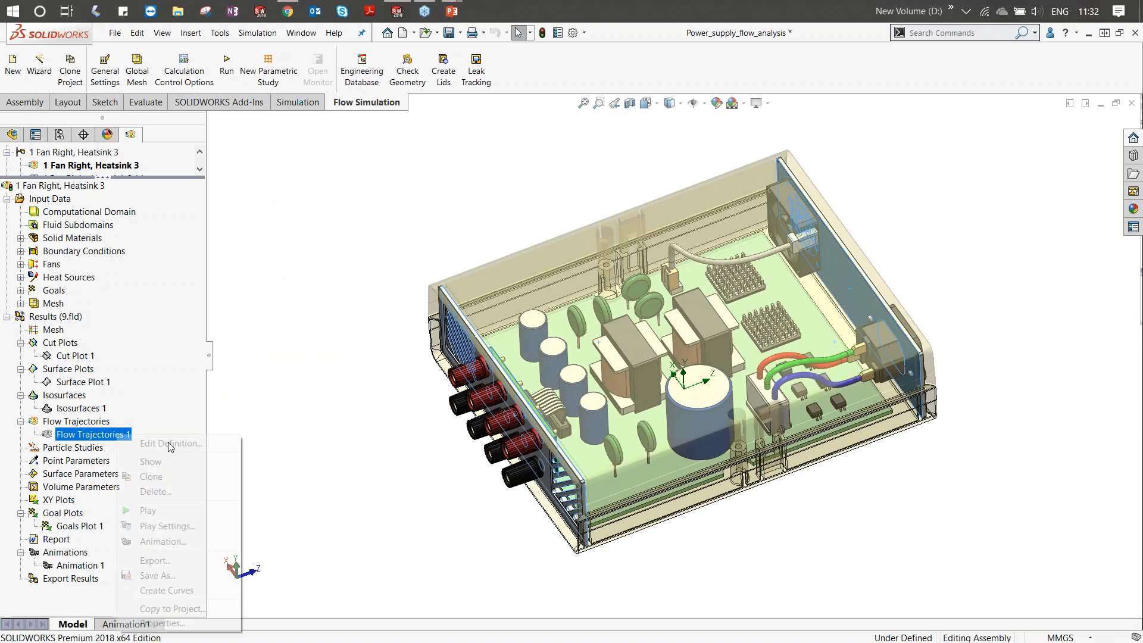
{"action": "left_click", "coordinate": [171, 463]}
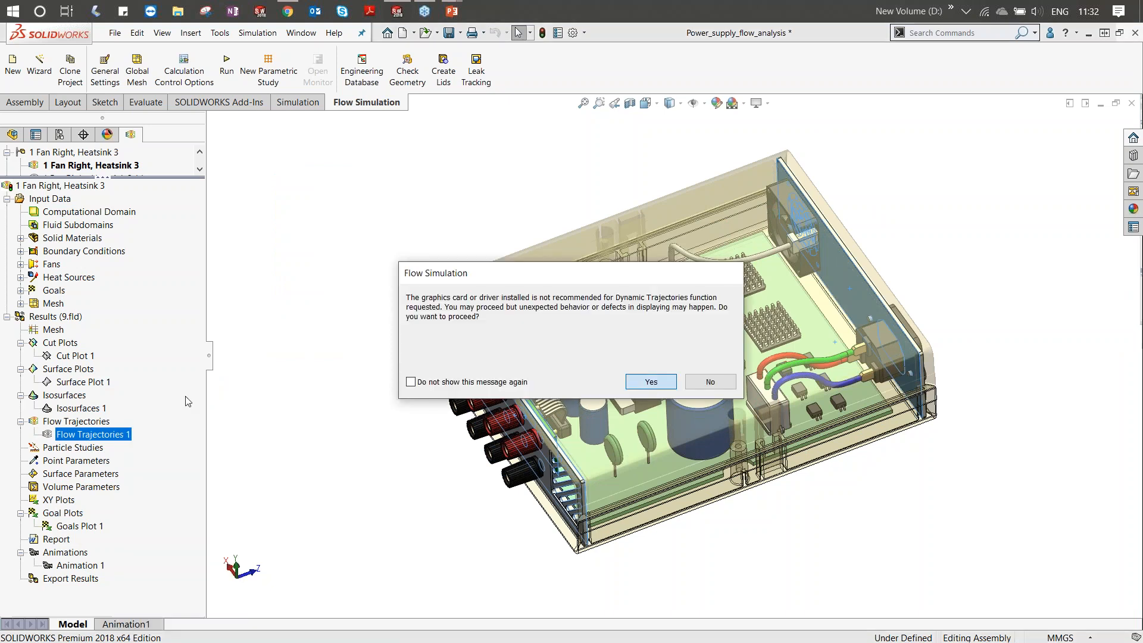
{"action": "key", "text": "Return"}
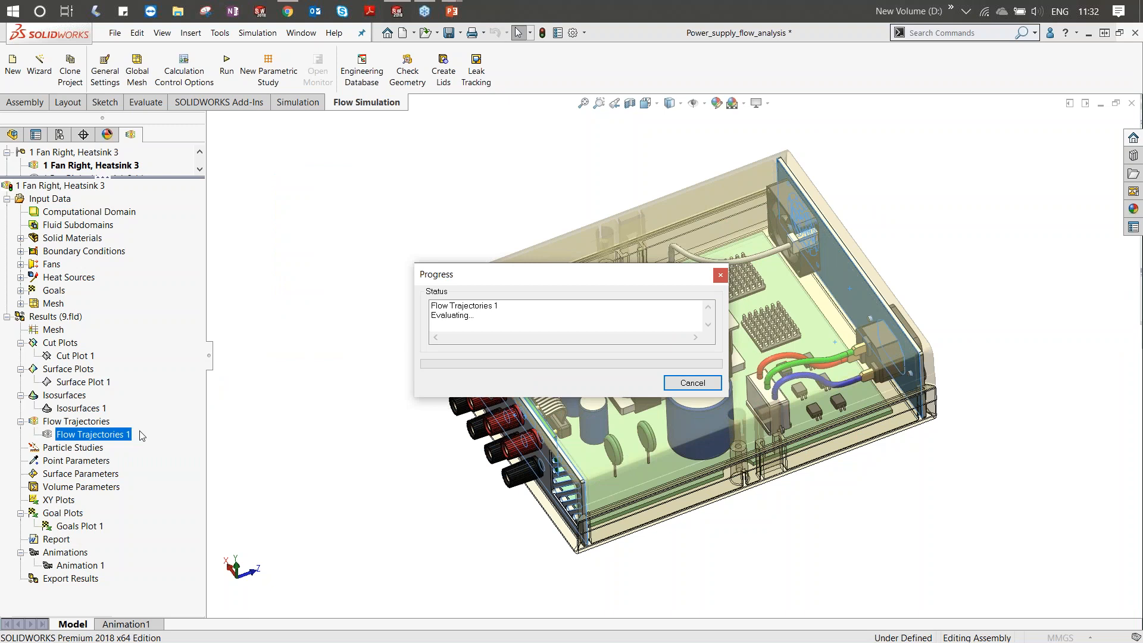
- Play the Flow Trajectories 1 animation, examine the air flow around the heatsinks and fan from several angles, and stop the playback
{"action": "right_click", "coordinate": [121, 439]}
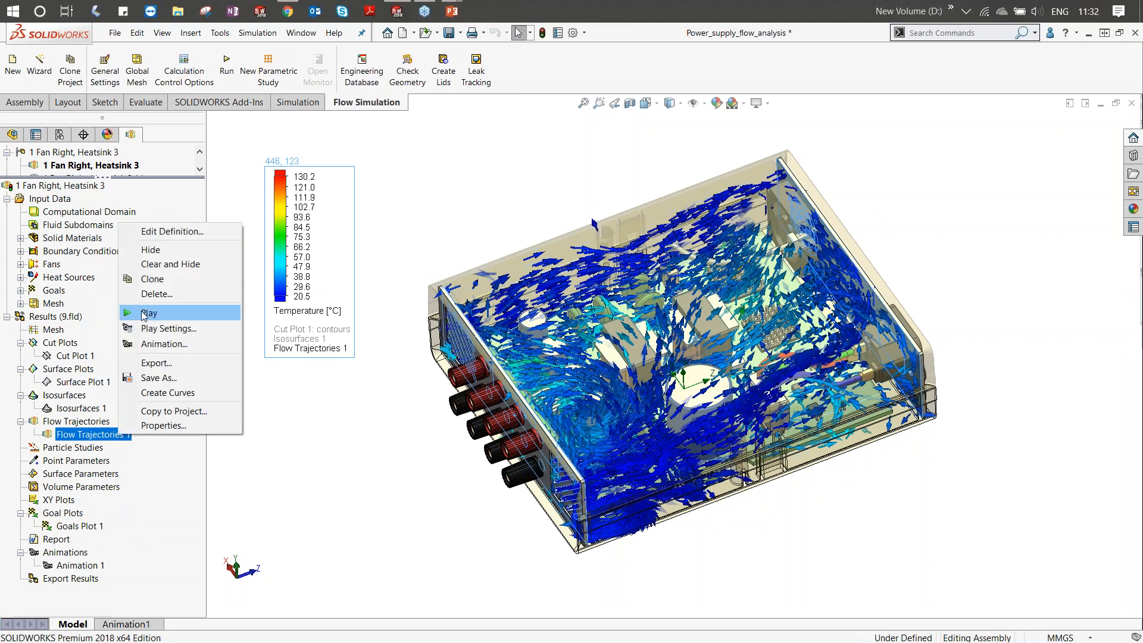
{"action": "left_click", "coordinate": [143, 314]}
{"action": "middle_click_drag", "start_coordinate": [424, 521], "coordinate": [388, 511]}
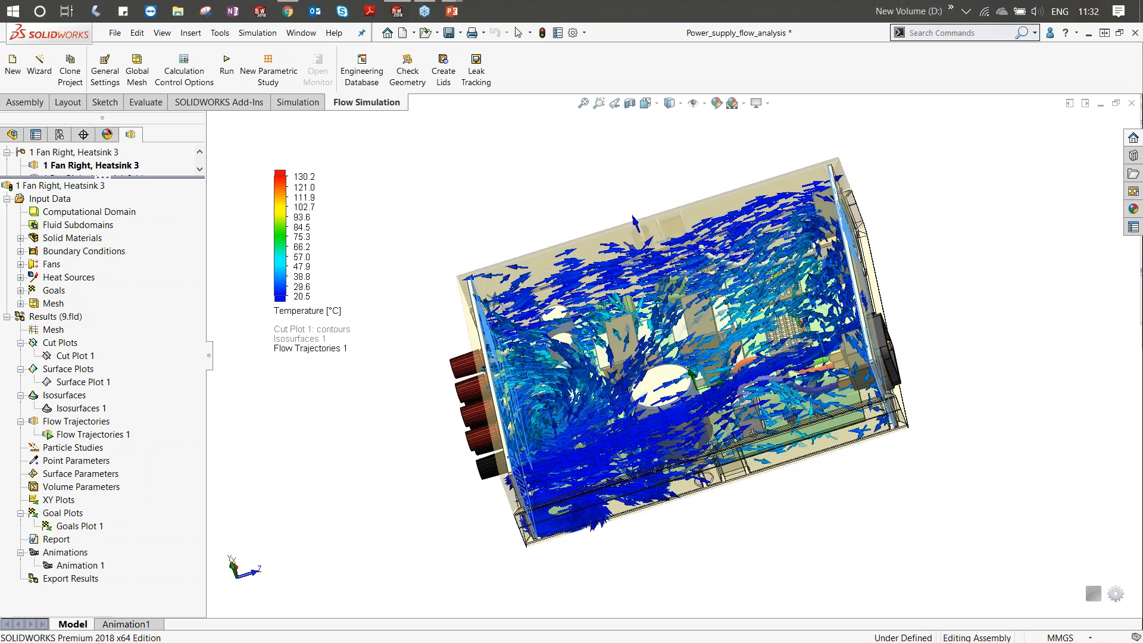
{"action": "scroll", "coordinate": [768, 340], "scroll_direction": "down", "scroll_amount": 5}
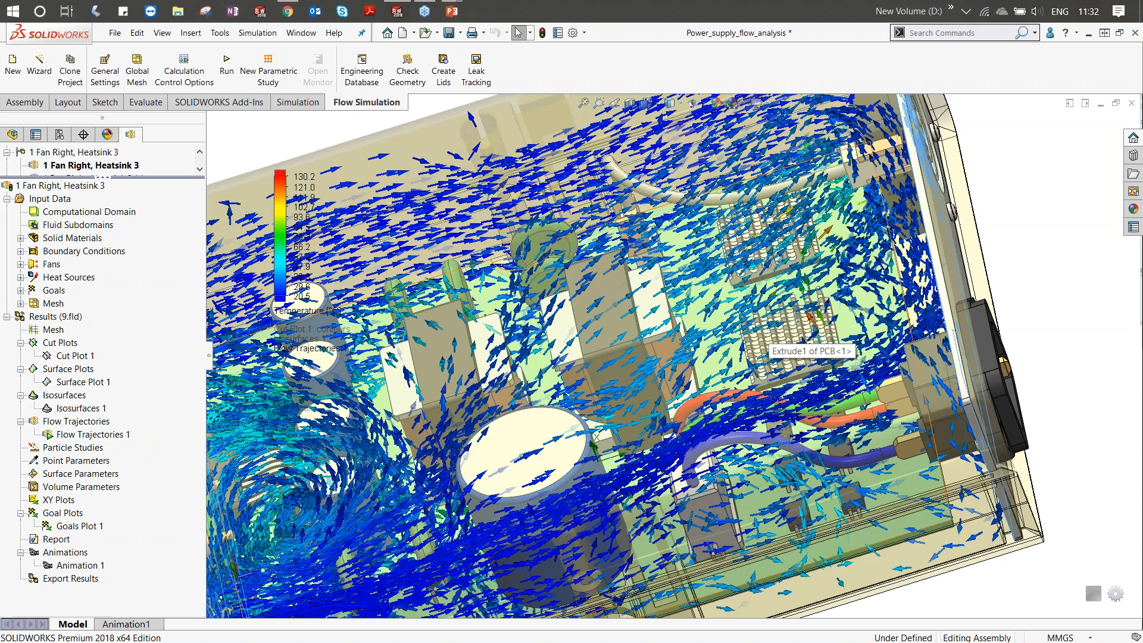
{"action": "middle_click_drag", "start_coordinate": [767, 340], "coordinate": [654, 320]}
{"action": "scroll", "coordinate": [601, 411], "scroll_direction": "up", "scroll_amount": 5}
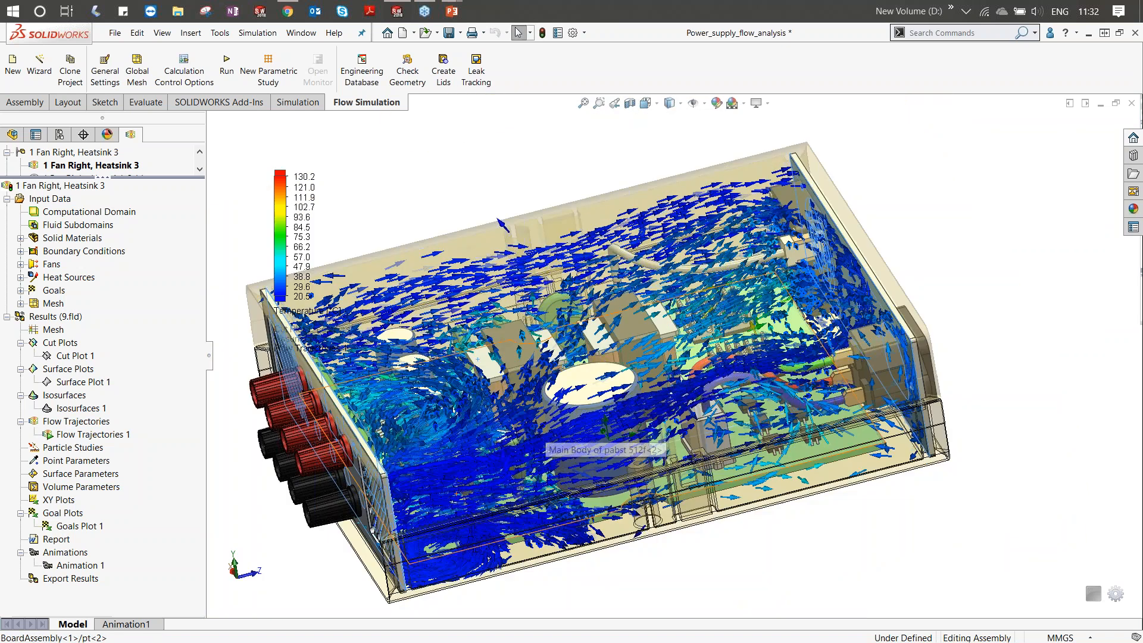
{"action": "middle_click_drag", "start_coordinate": [601, 411], "coordinate": [613, 405]}
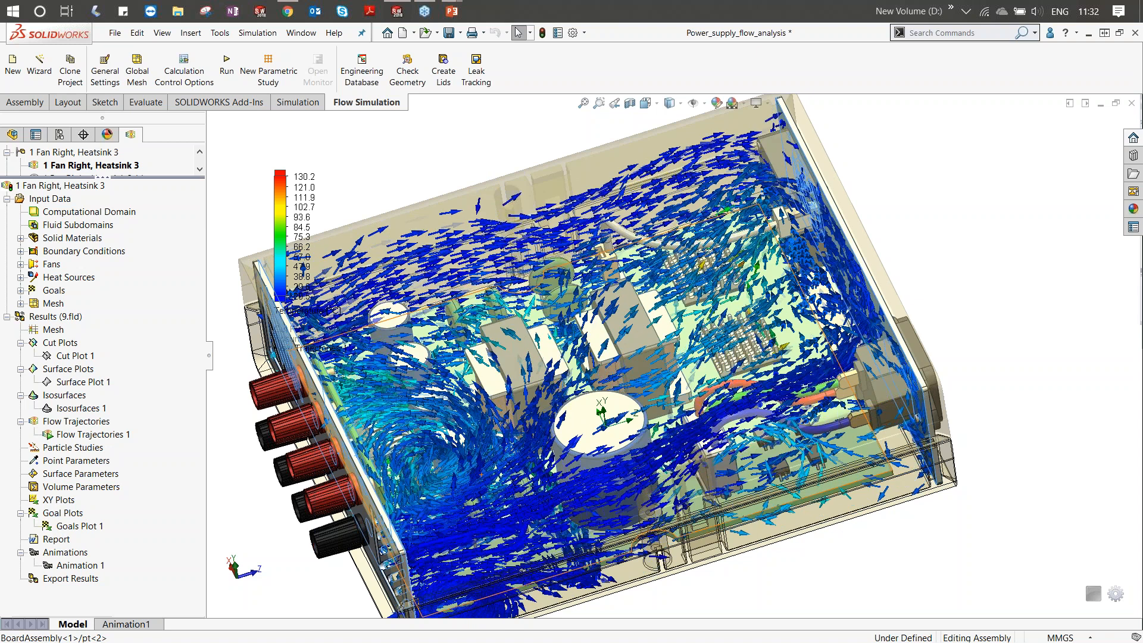
{"action": "right_click", "coordinate": [106, 434]}
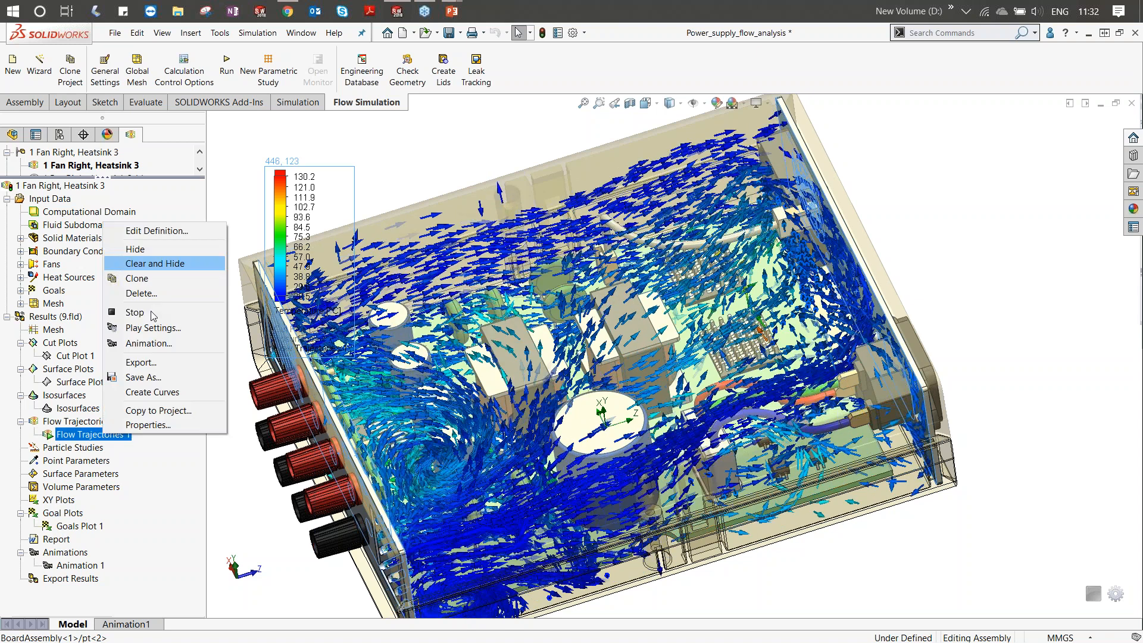
{"action": "left_click", "coordinate": [143, 313]}
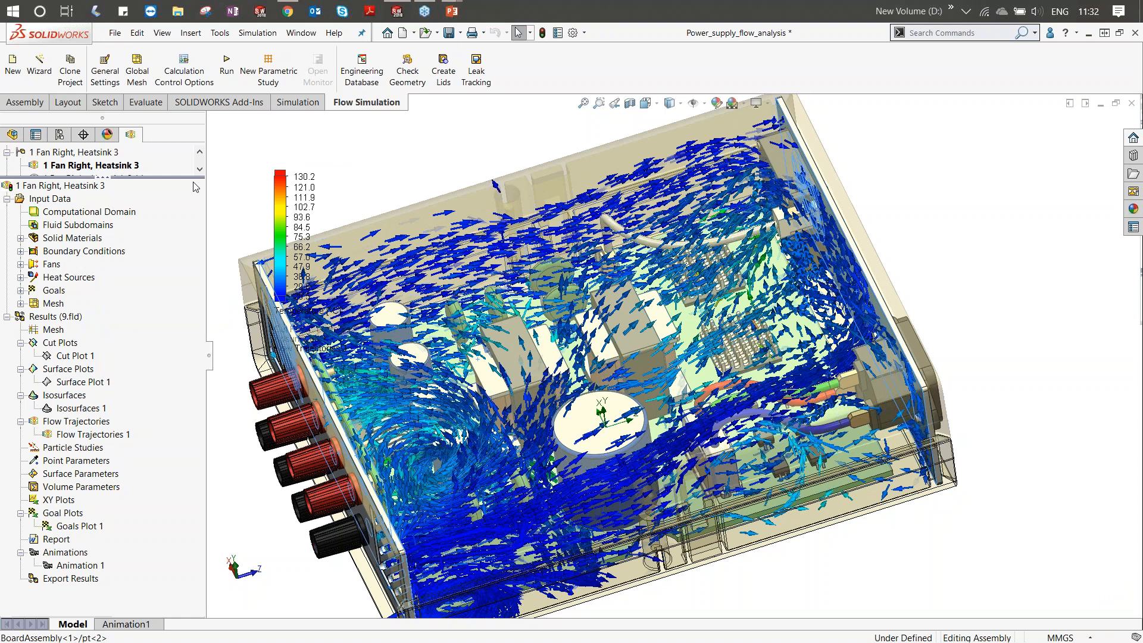
- Enlarge the projects list above the analysis tree and hide Flow Trajectories 1
{"action": "scroll", "coordinate": [886, 301], "scroll_direction": "up", "scroll_amount": 2}
{"action": "left_click_drag", "start_coordinate": [102, 177], "coordinate": [102, 256]}
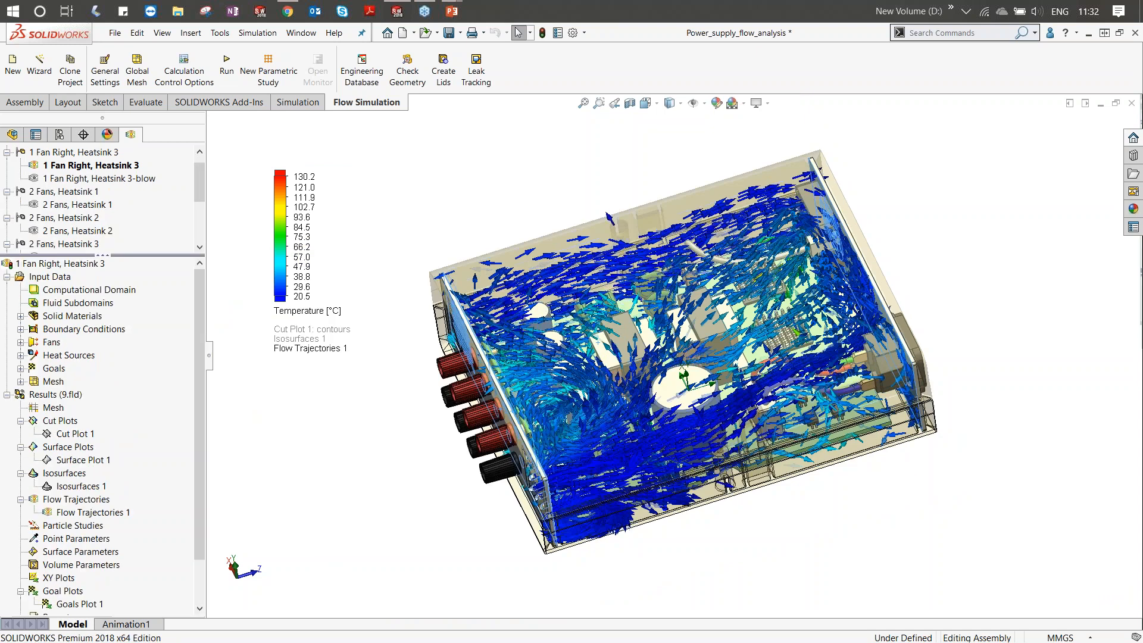
{"action": "right_click", "coordinate": [73, 514]}
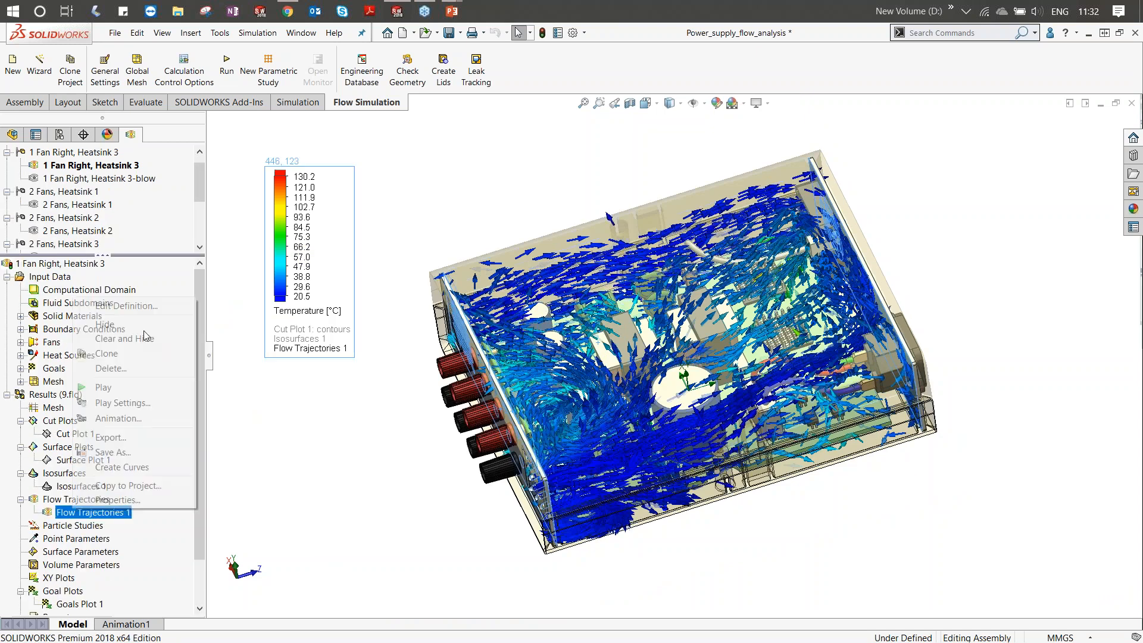
{"action": "left_click", "coordinate": [145, 324]}
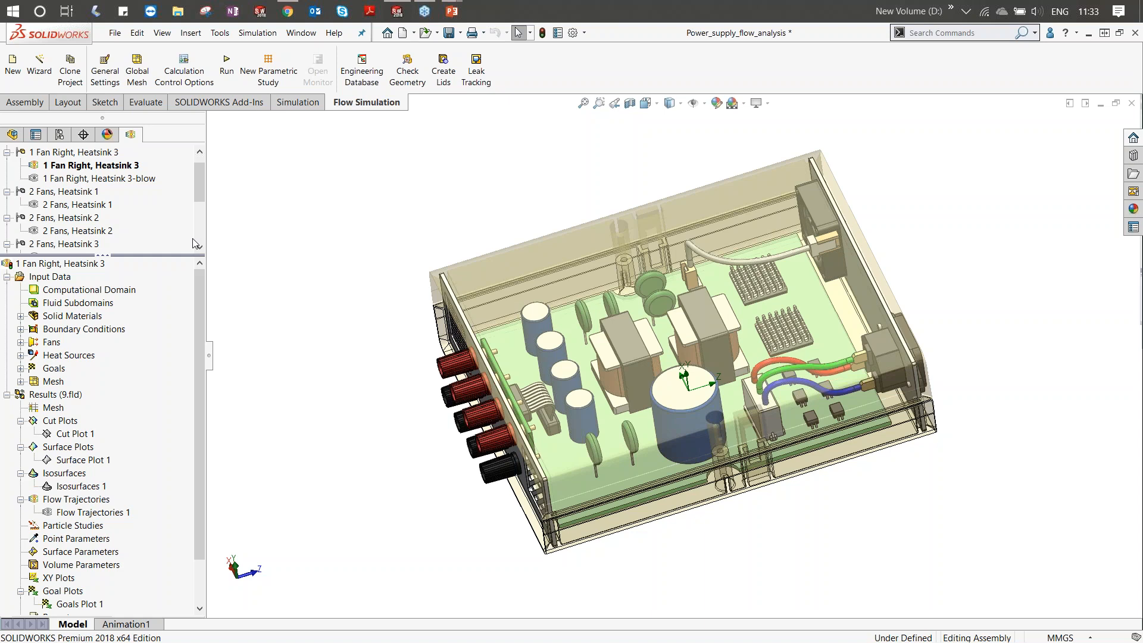
- Activate the 2 Fans, Heatsink 1 project to load its configuration of the power supply
{"action": "right_click", "coordinate": [122, 168]}
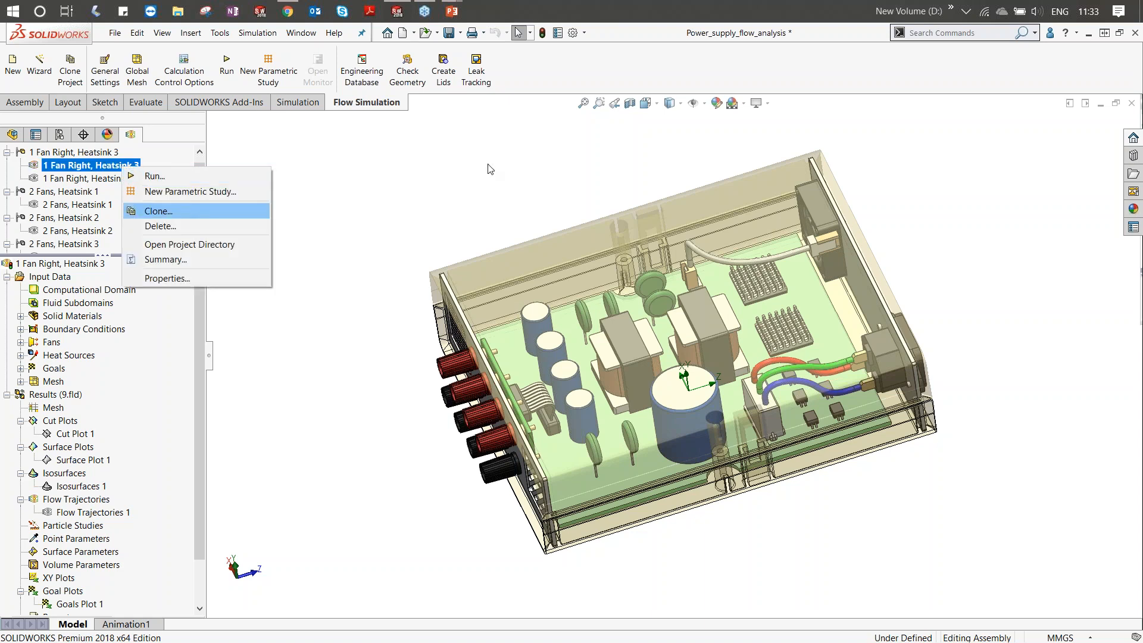
{"action": "left_click", "coordinate": [435, 175]}
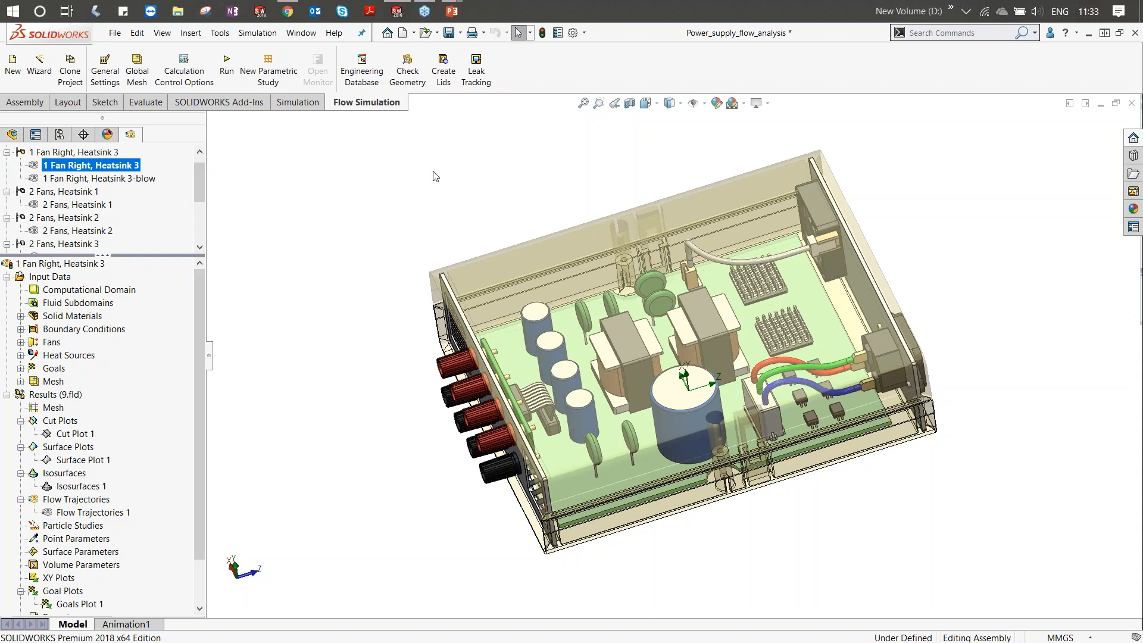
{"action": "left_click", "coordinate": [154, 180]}
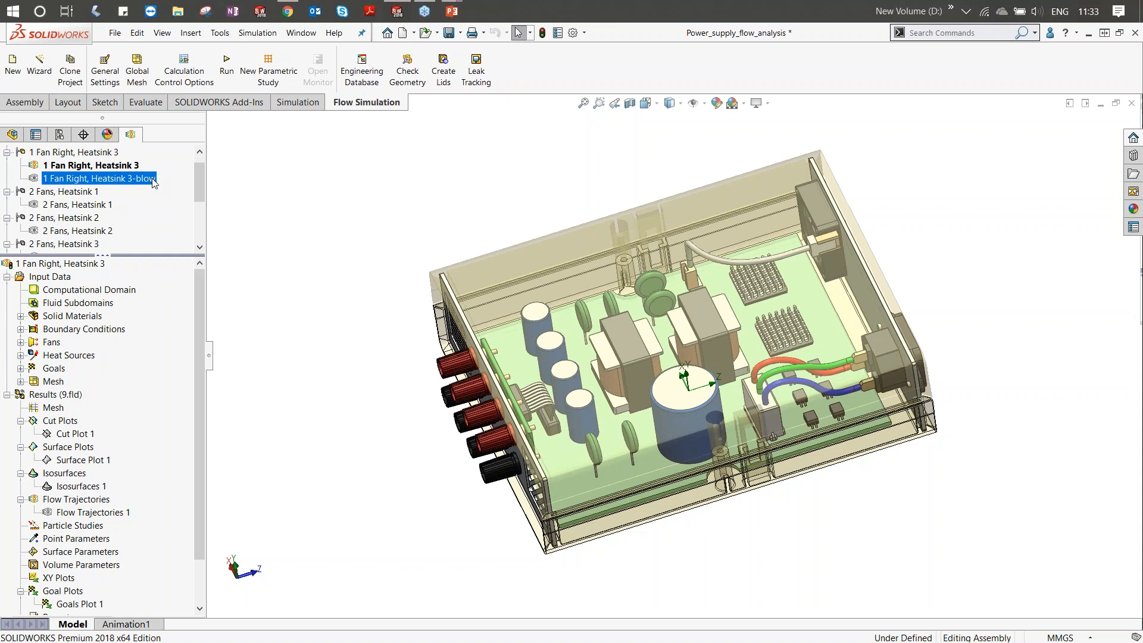
{"action": "left_click", "coordinate": [83, 209]}
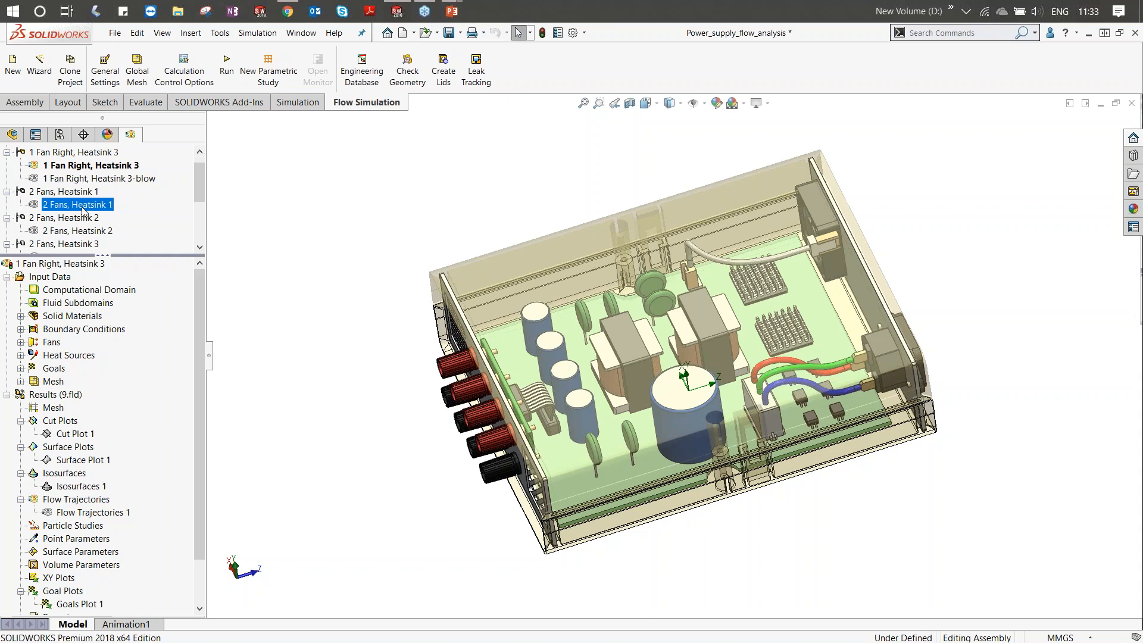
{"action": "right_click", "coordinate": [83, 209]}
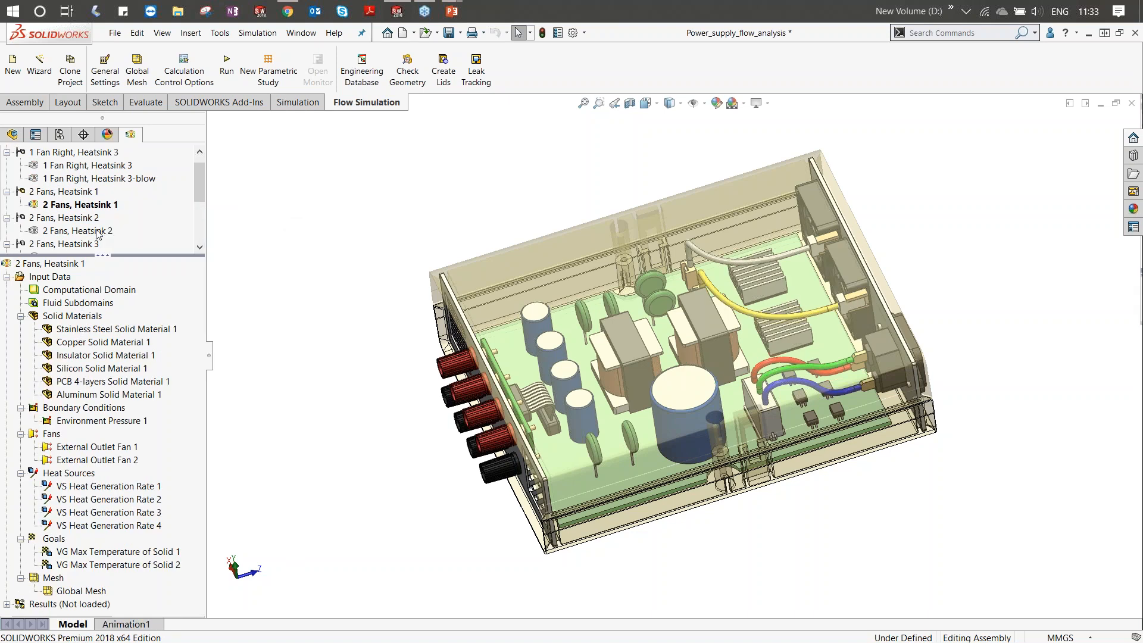
- Activate the 2 Fans, Heatsink 2 project and look through the remaining projects in the list
{"action": "right_click", "coordinate": [98, 232]}
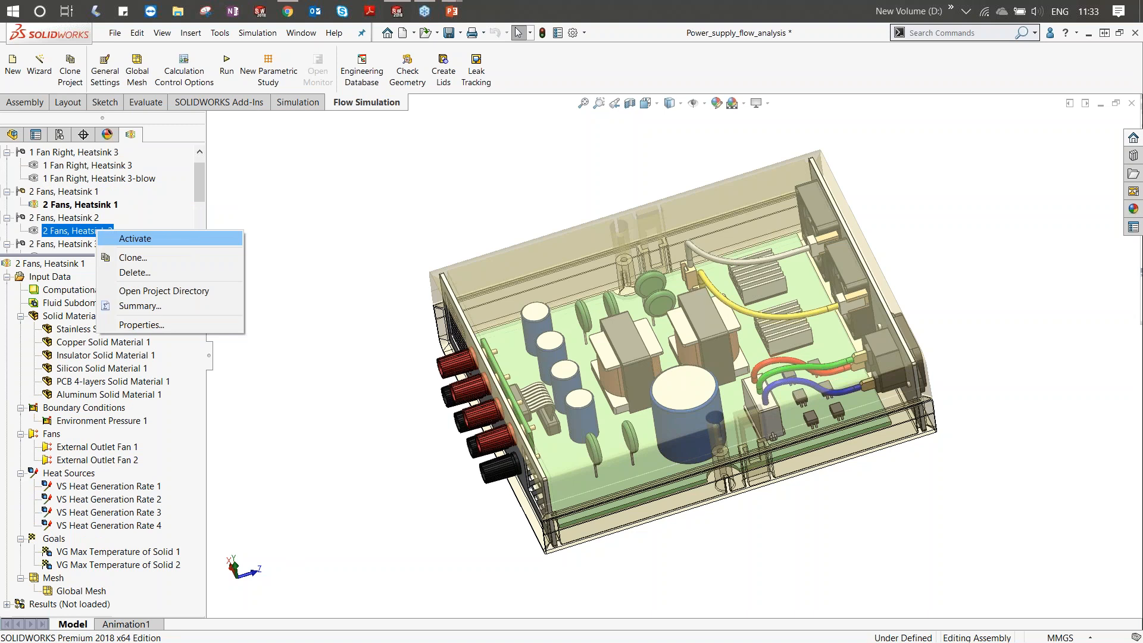
{"action": "left_click", "coordinate": [137, 238]}
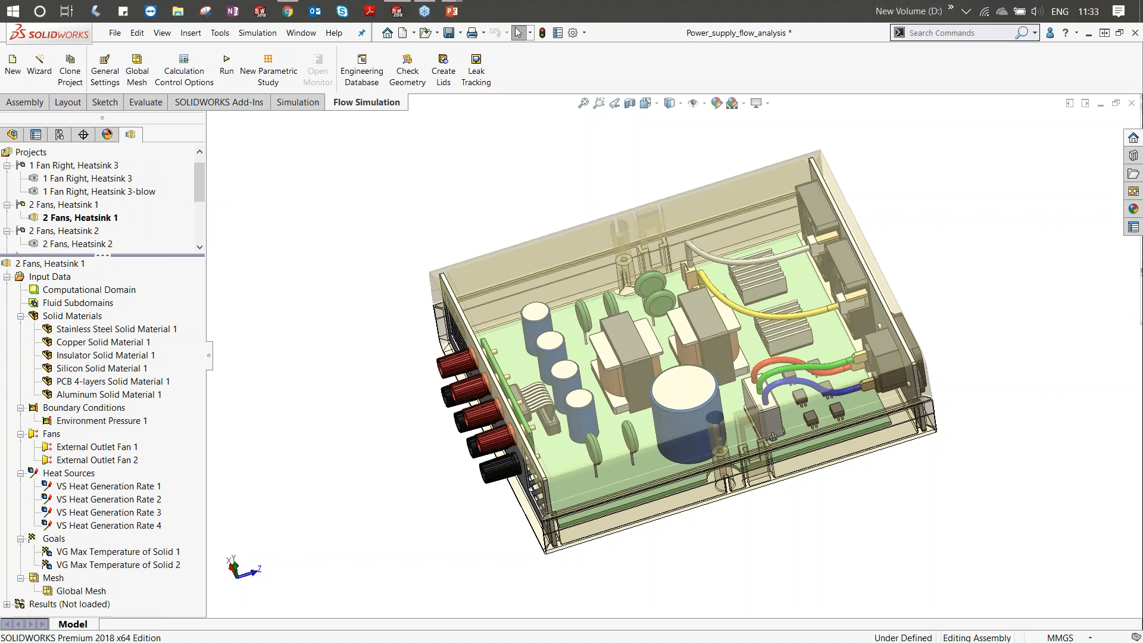
{"action": "left_click", "coordinate": [200, 247]}
{"action": "left_click", "coordinate": [200, 247]}
{"action": "scroll", "coordinate": [200, 250], "scroll_direction": "down", "scroll_amount": 2}
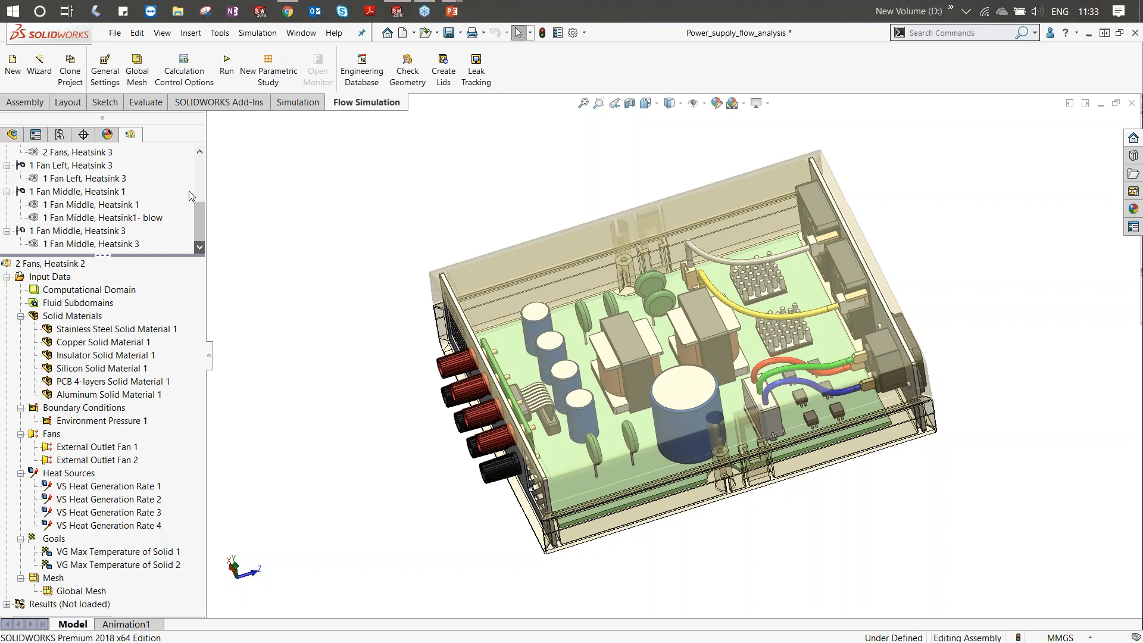